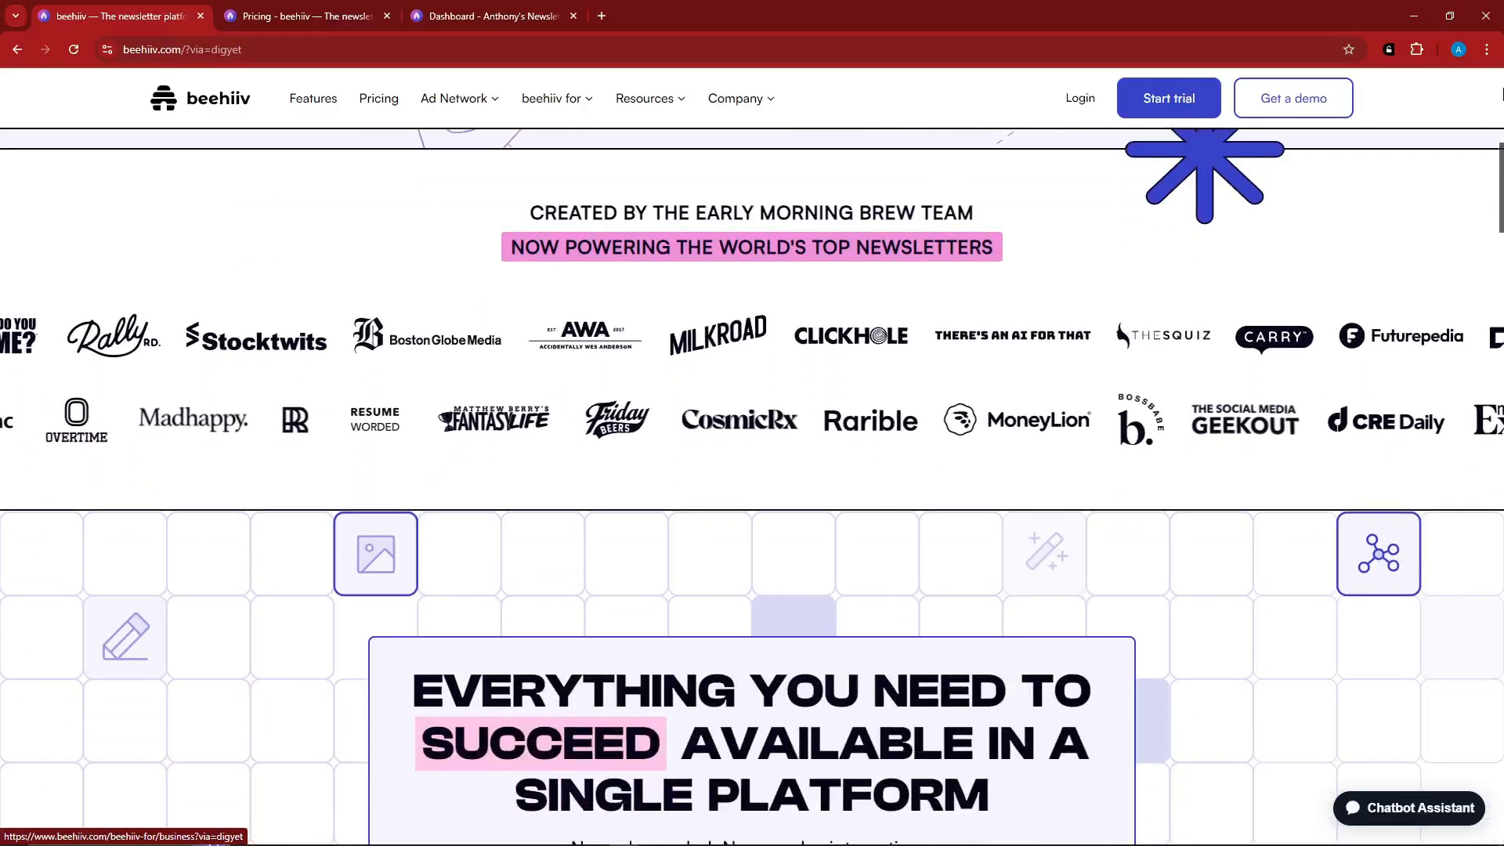
Look over the beehiiv home page, including its headline about the newsletter platform
left_click_drag(1497, 160, 1492, 74)
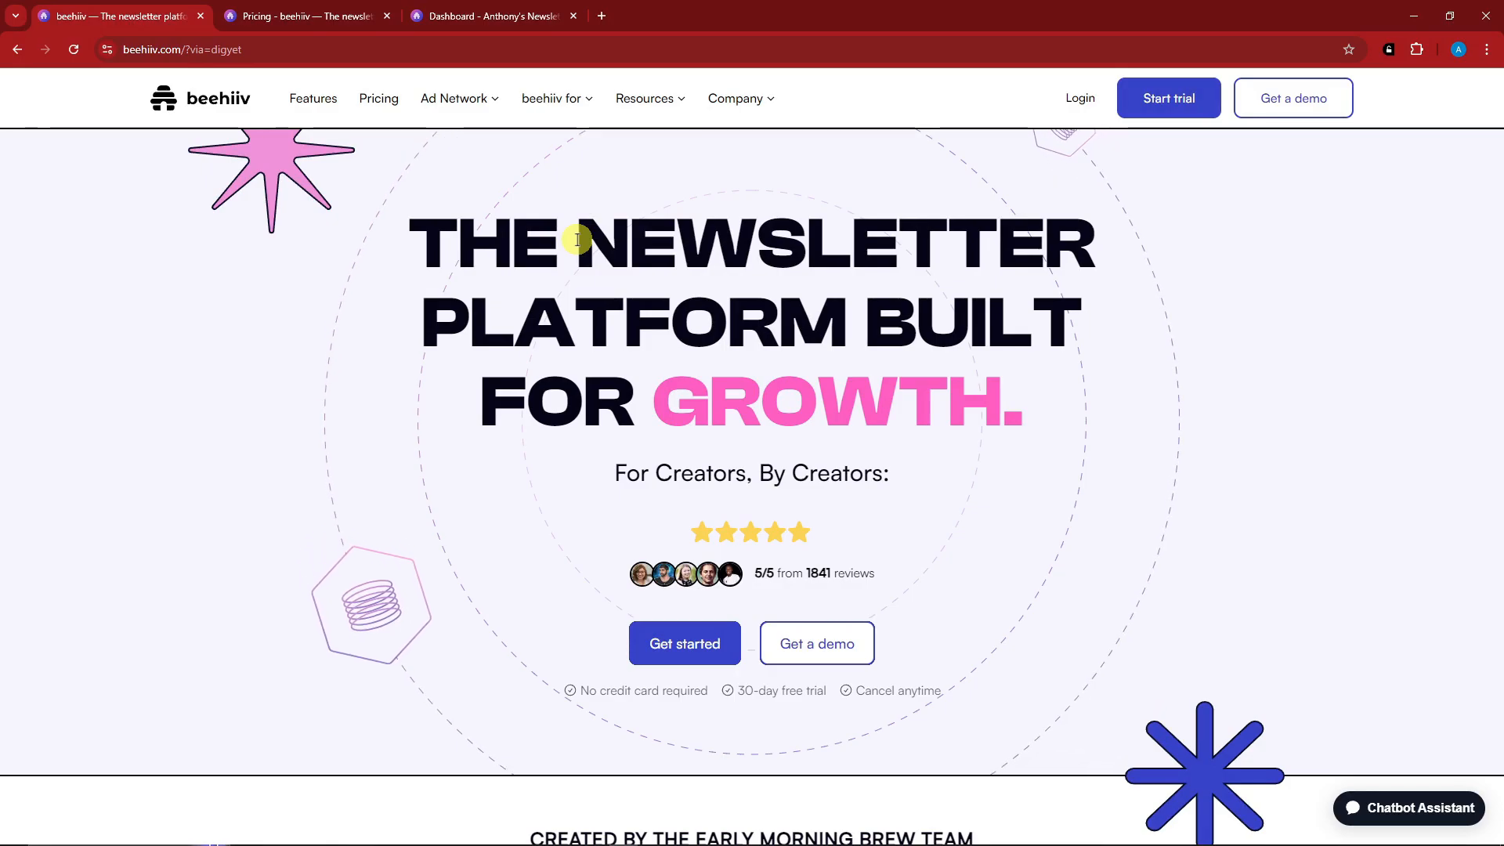
left_click_drag(578, 240, 1096, 238)
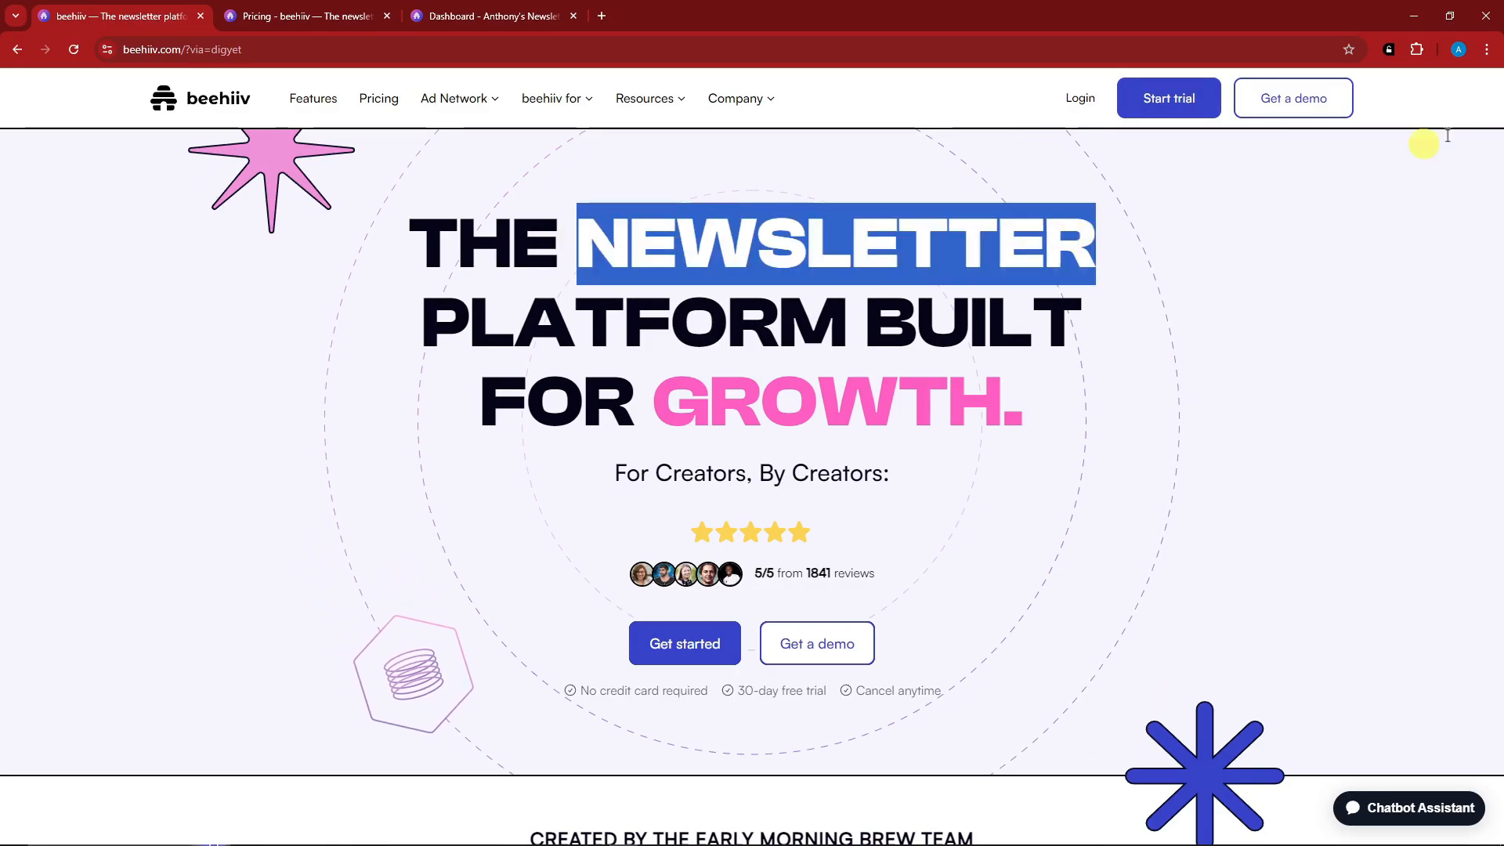
left_click(1494, 163)
mouse_move(1494, 169)
left_mouse_down()
mouse_move(1494, 474)
mouse_move(1497, 142)
left_mouse_up()
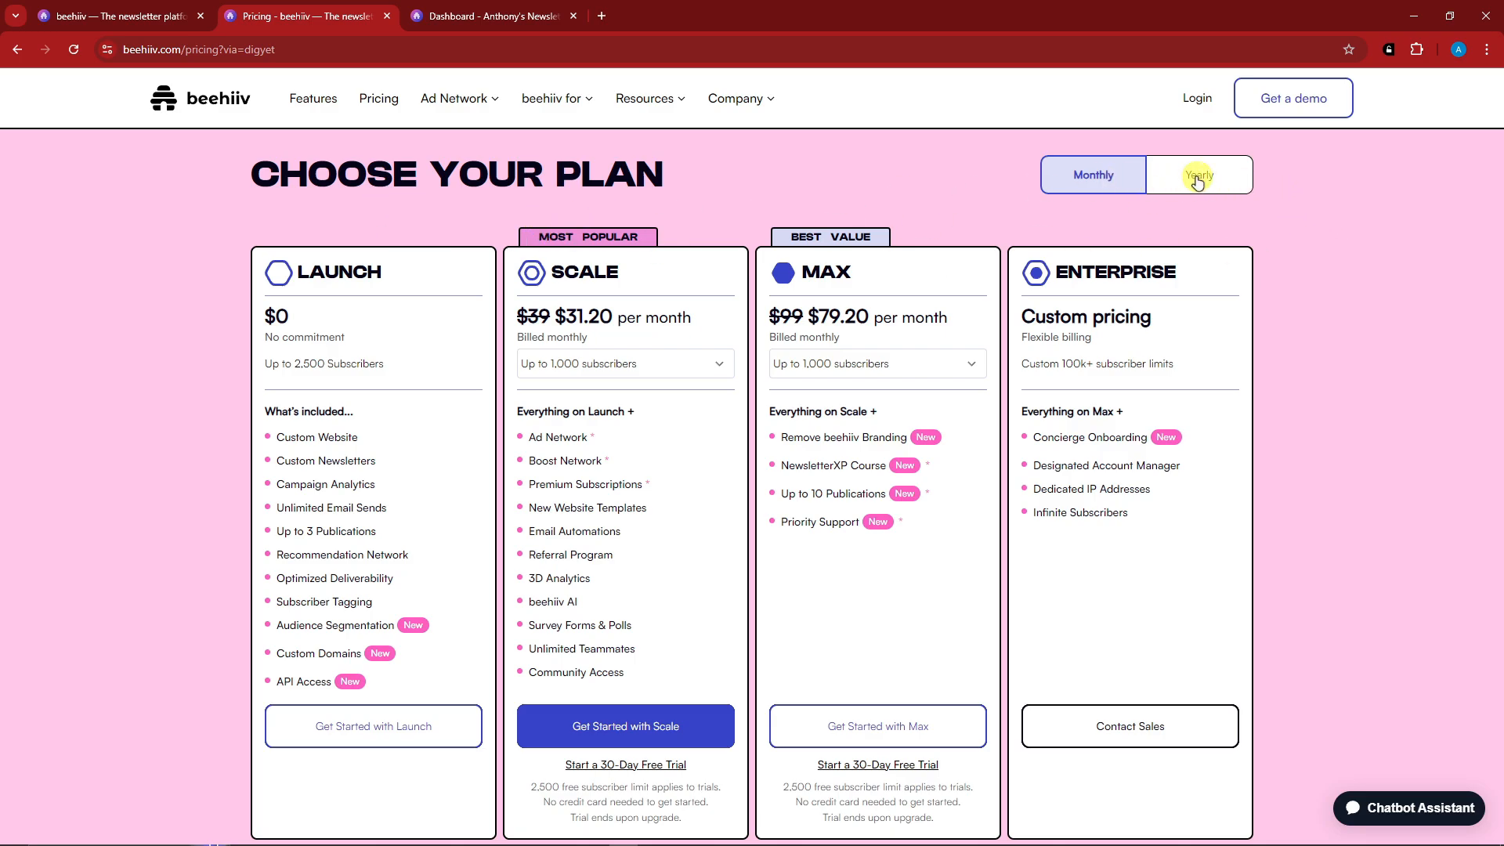
Compare the yearly and monthly plan prices and review what the Launch plan includes
left_click(1197, 181)
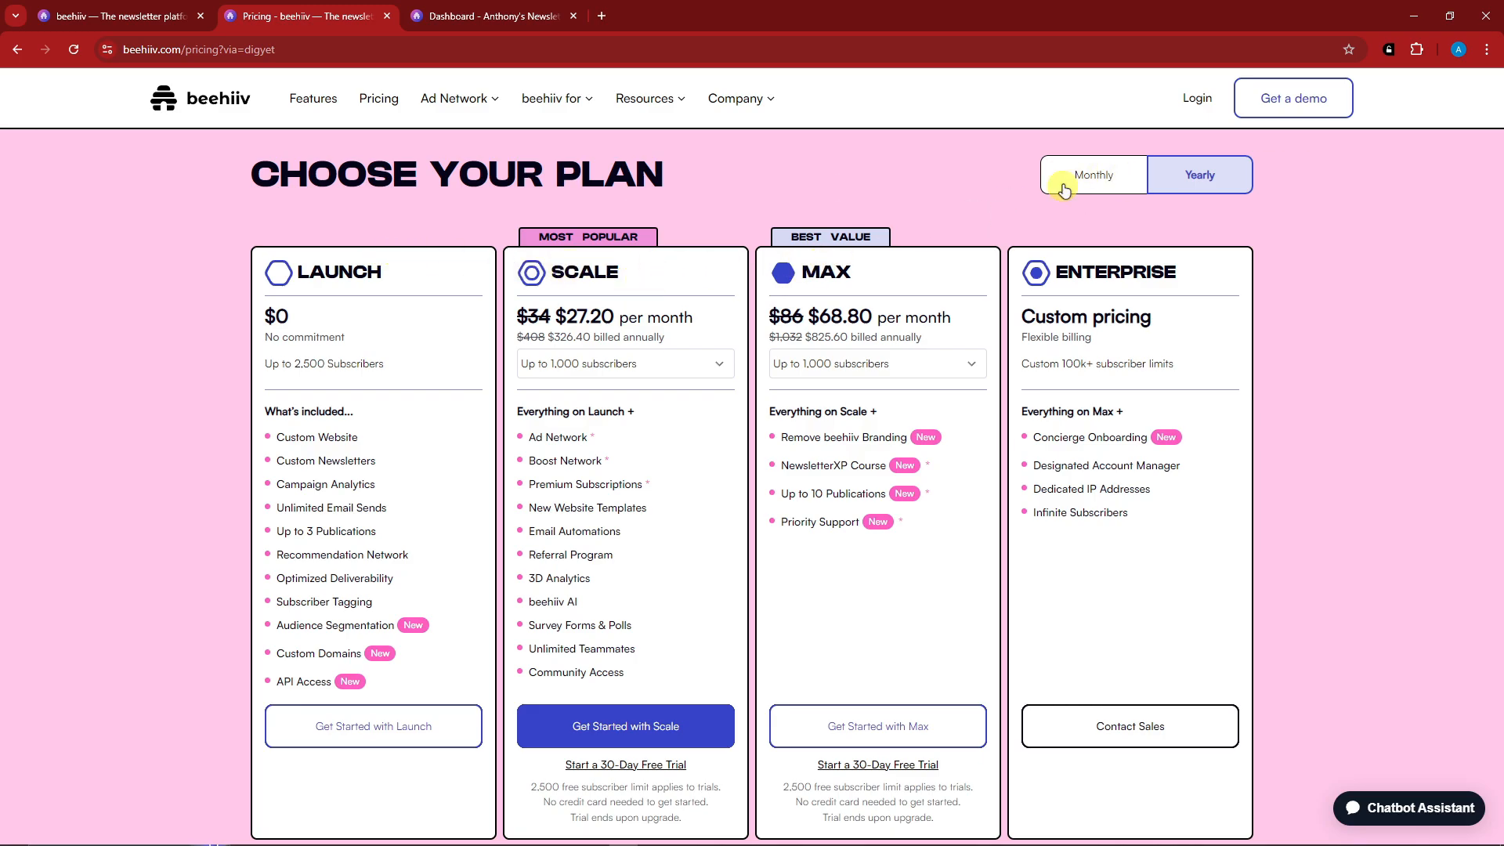
left_click(1091, 176)
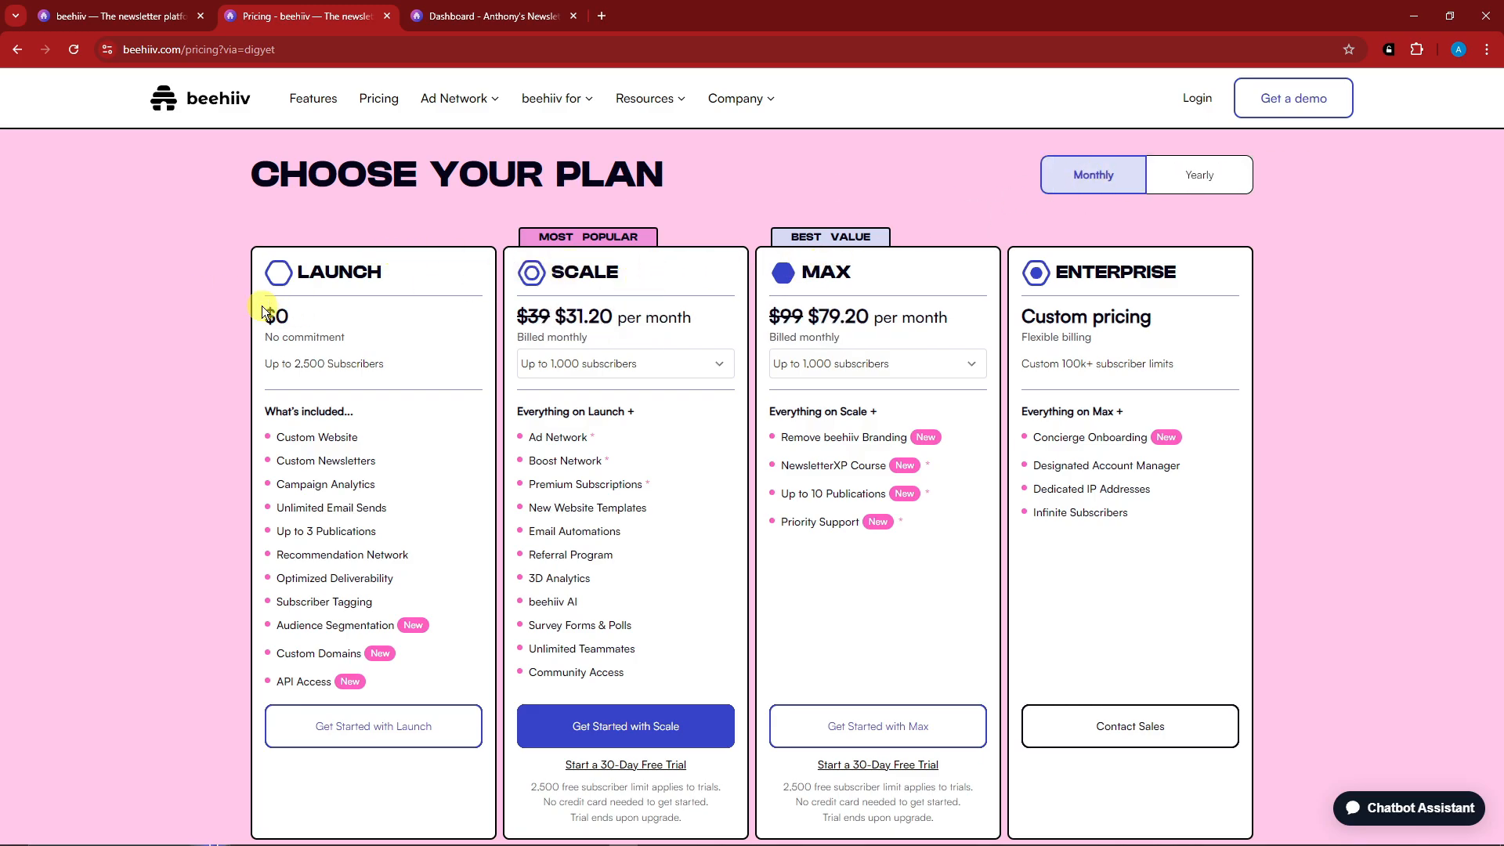
left_click_drag(275, 412, 389, 671)
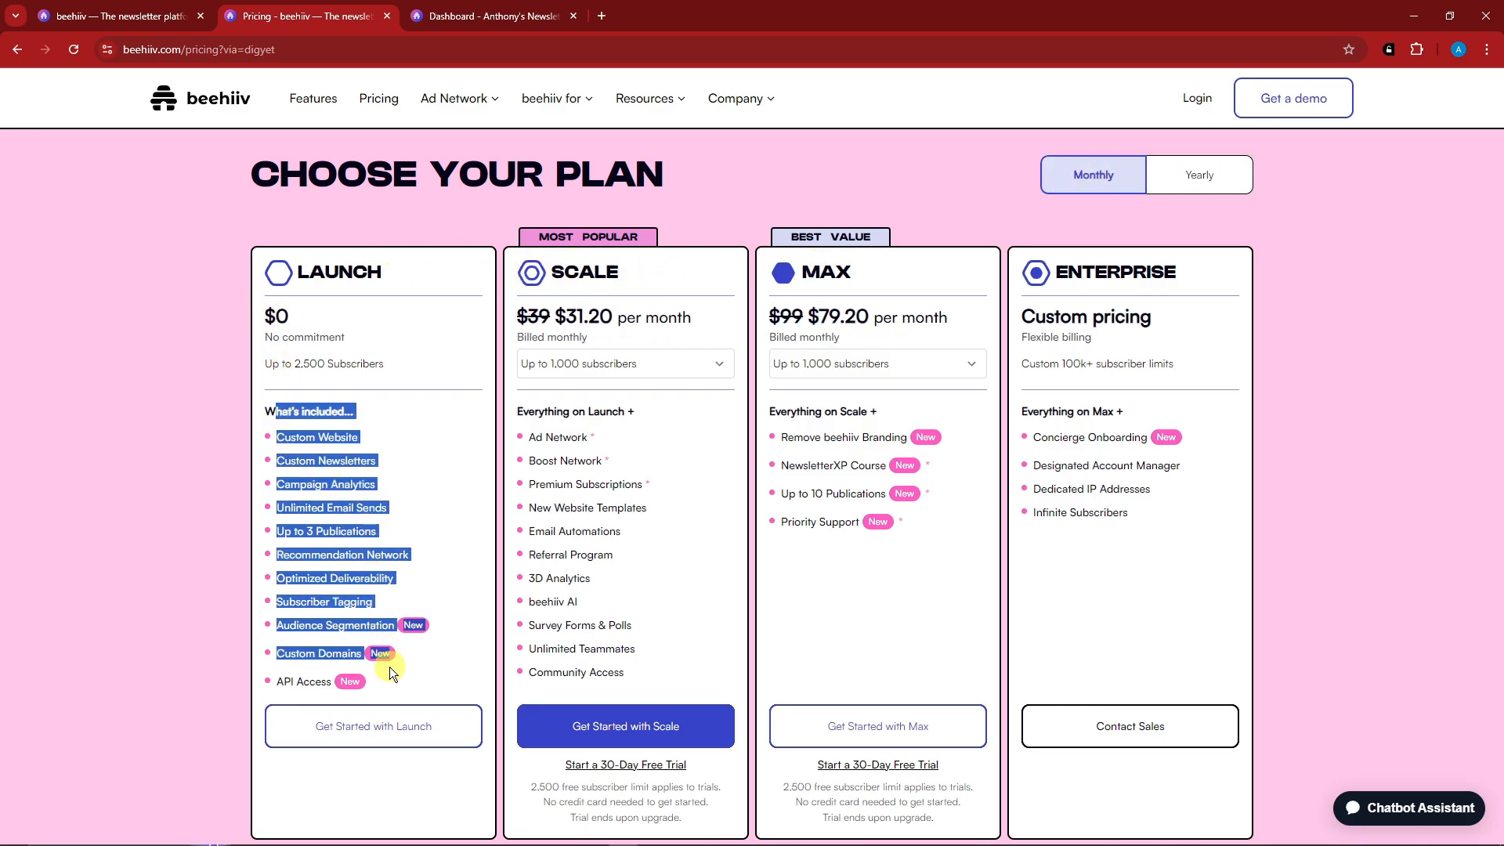
left_click(162, 619)
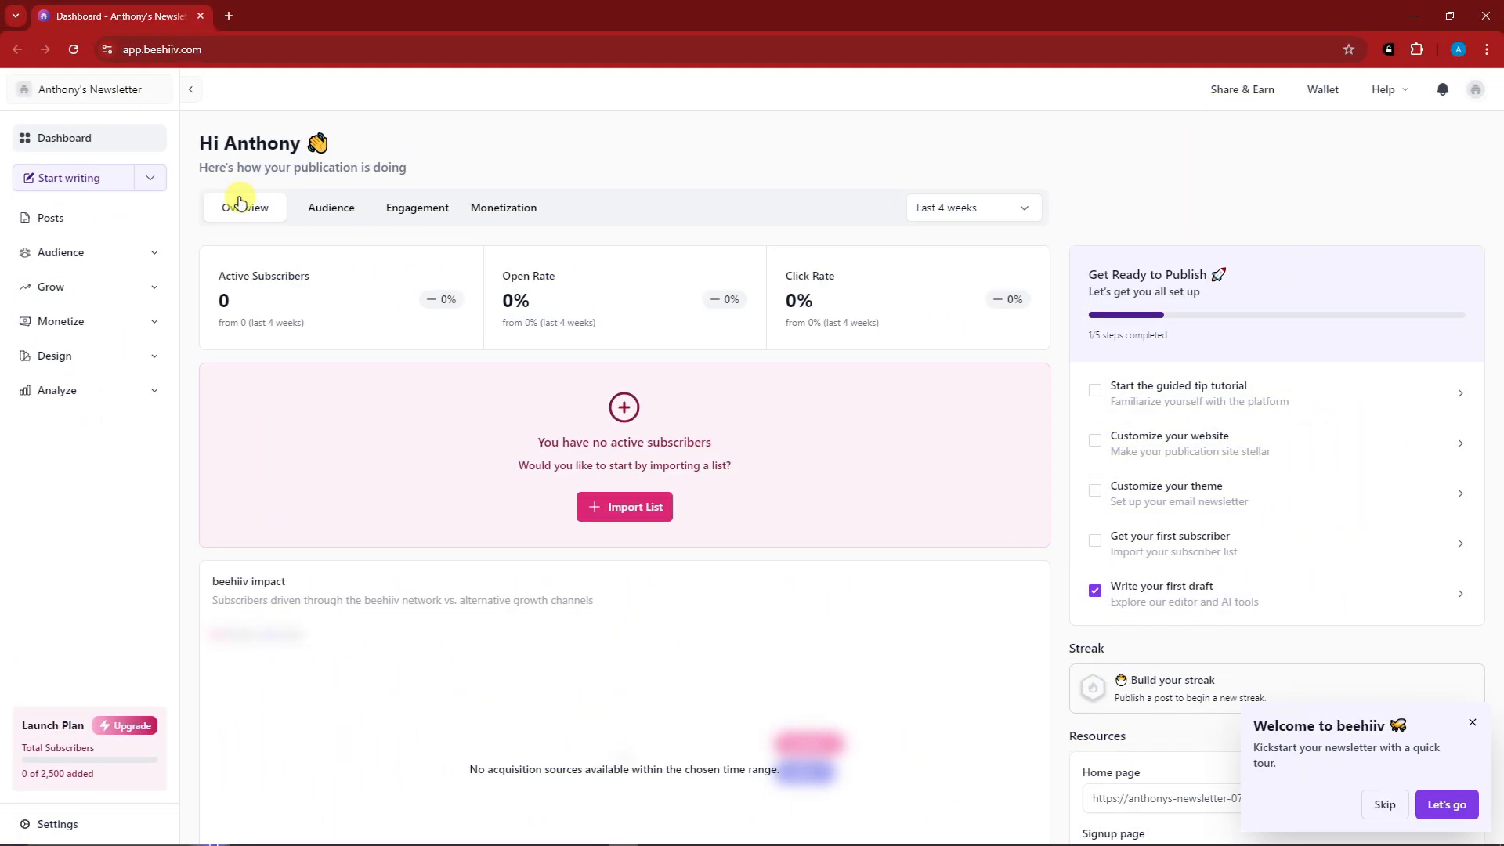
Skip the welcome tour, view the account settings and return to the dashboard
left_click(1385, 807)
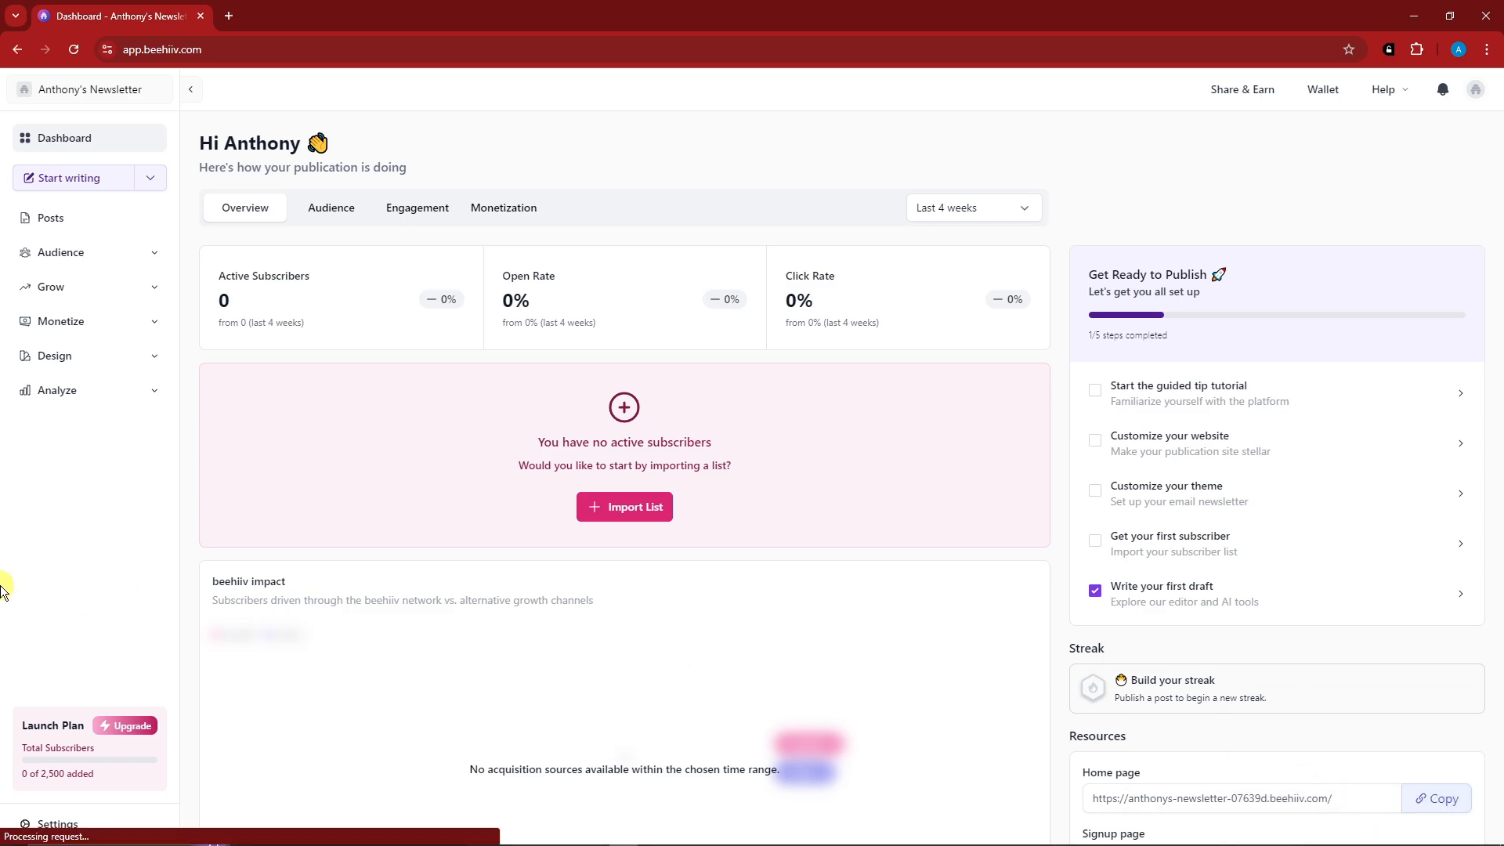
left_click(55, 824)
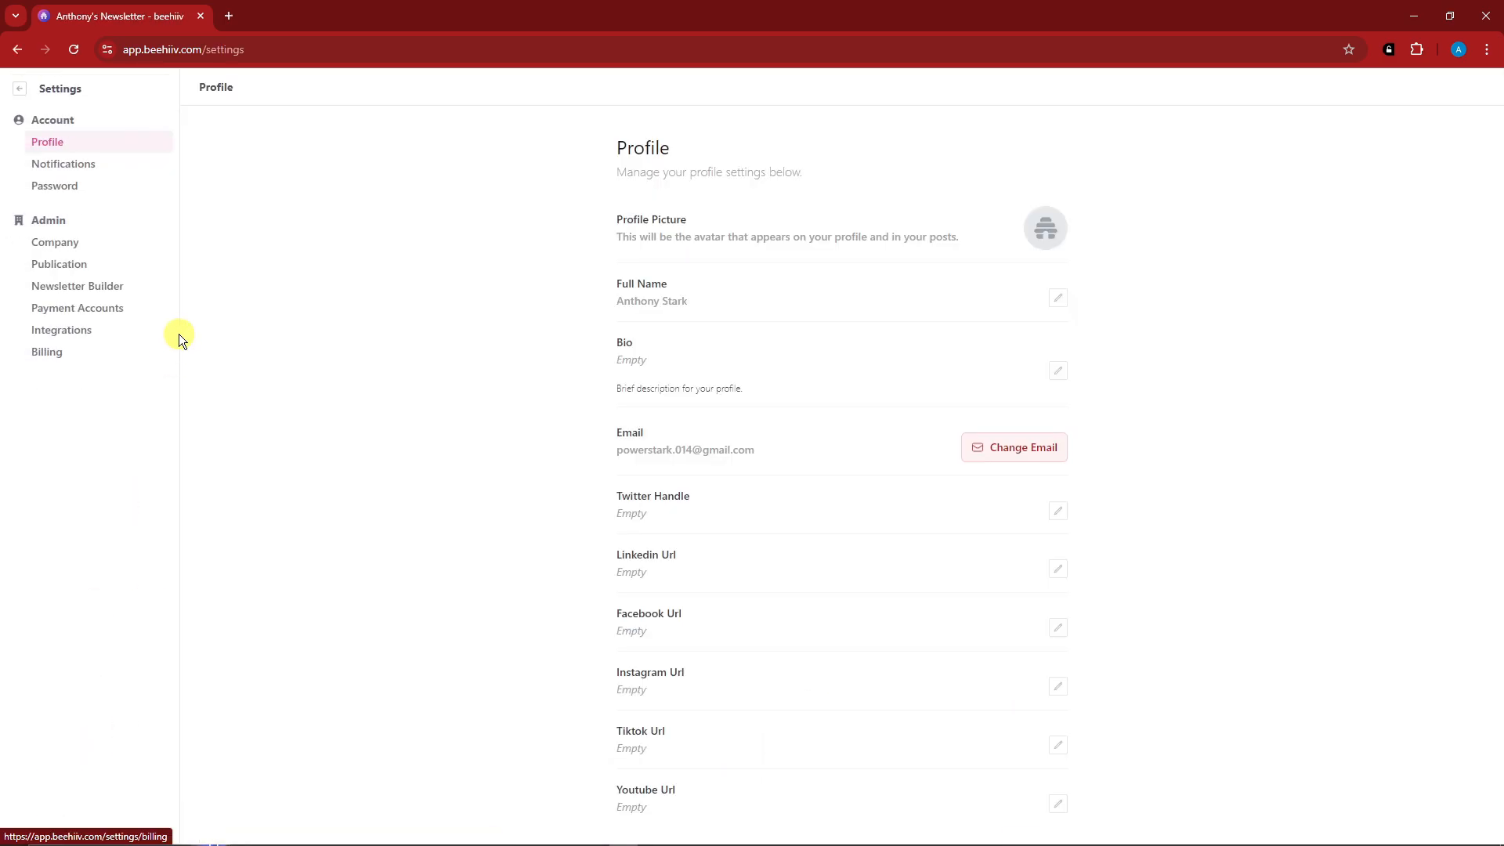
left_click(21, 89)
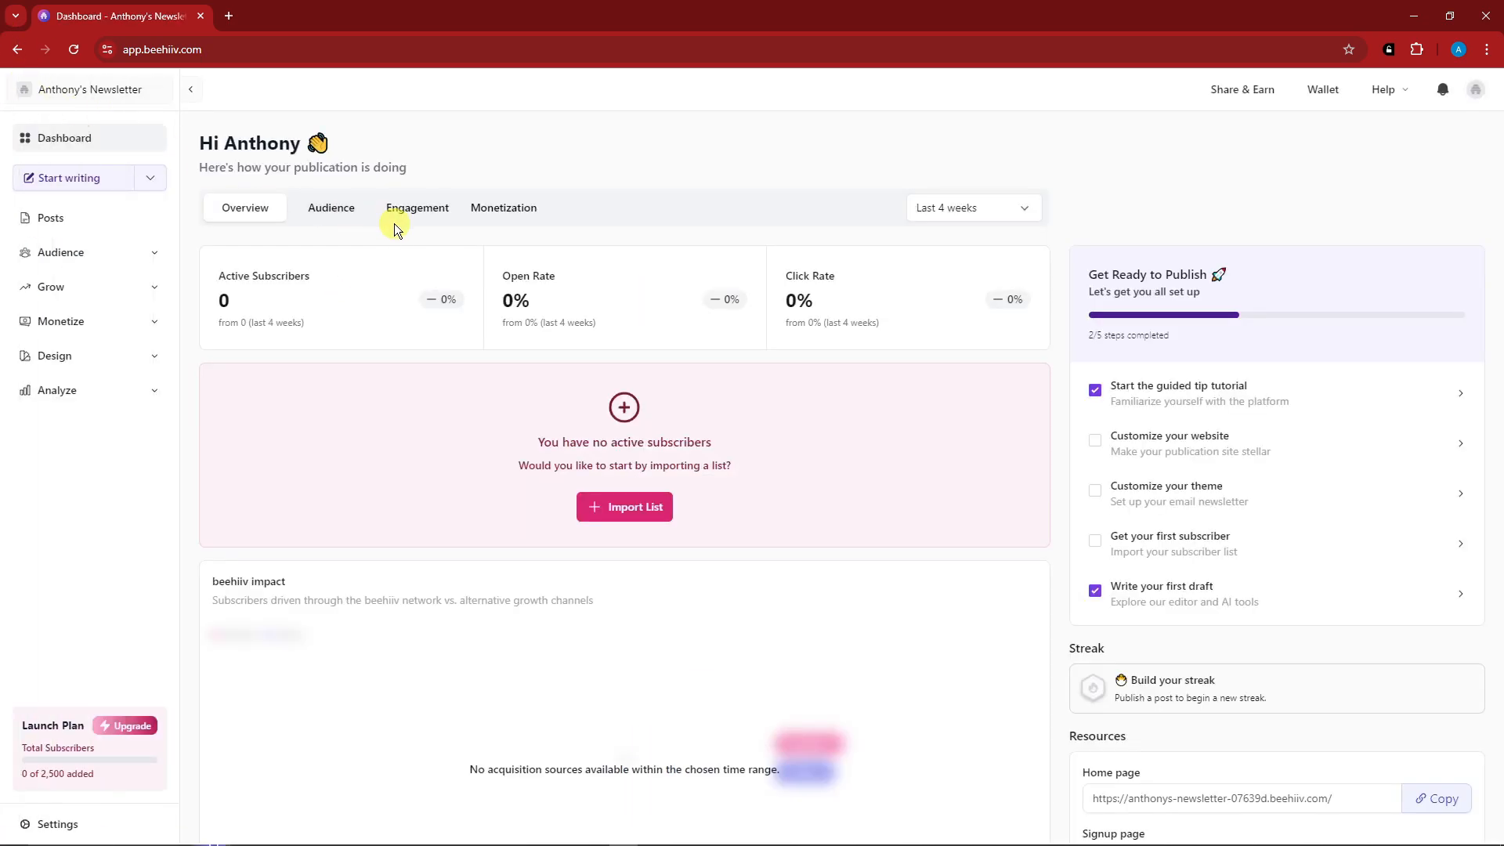
Open the audience's Subscribers page and look at its custom fields and tags
left_click(154, 251)
left_click(74, 282)
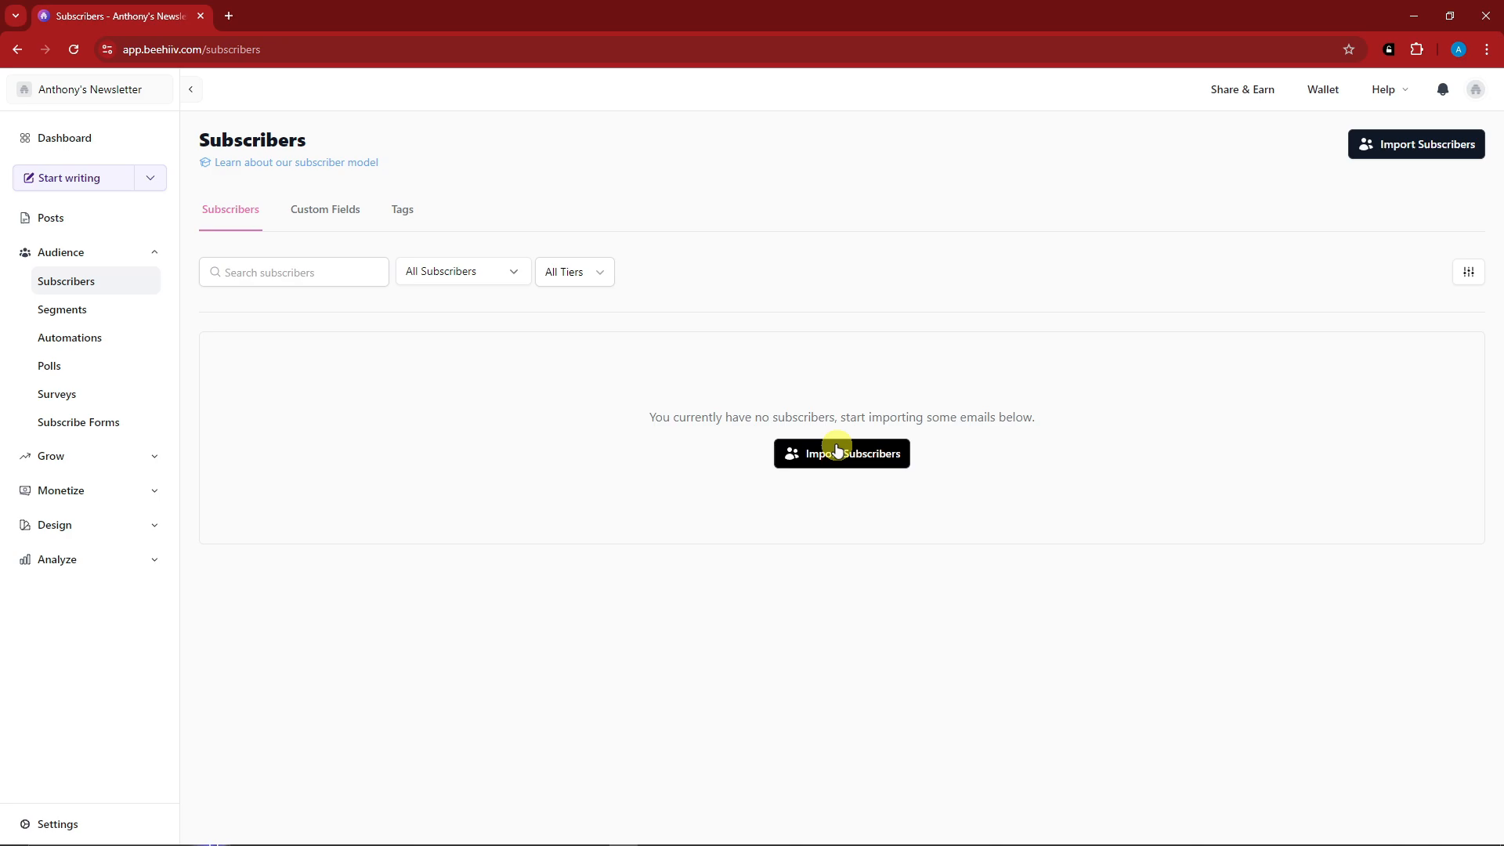
left_click(323, 223)
left_click(413, 224)
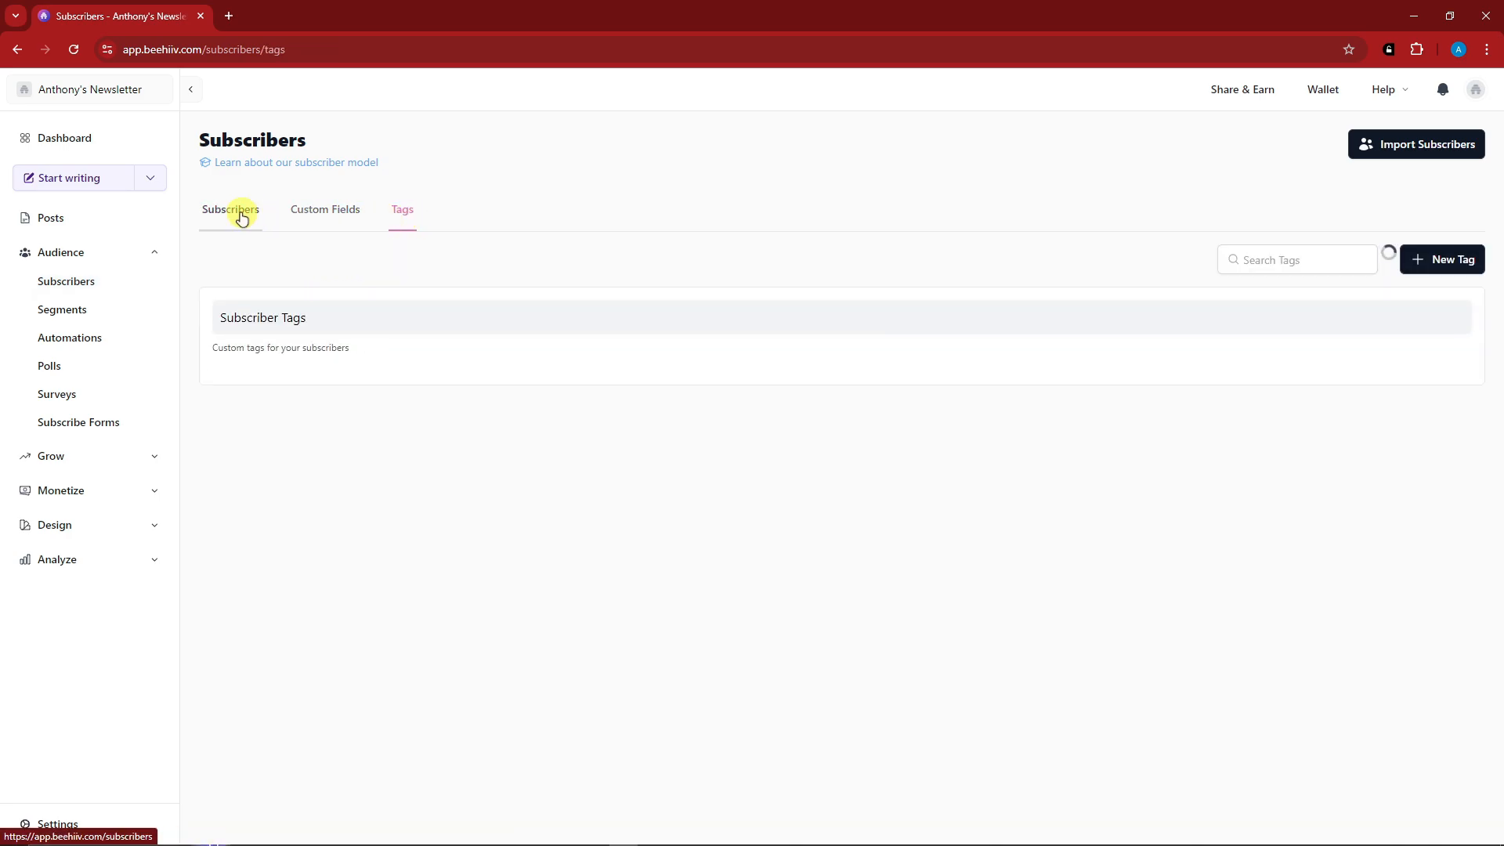
left_click(237, 216)
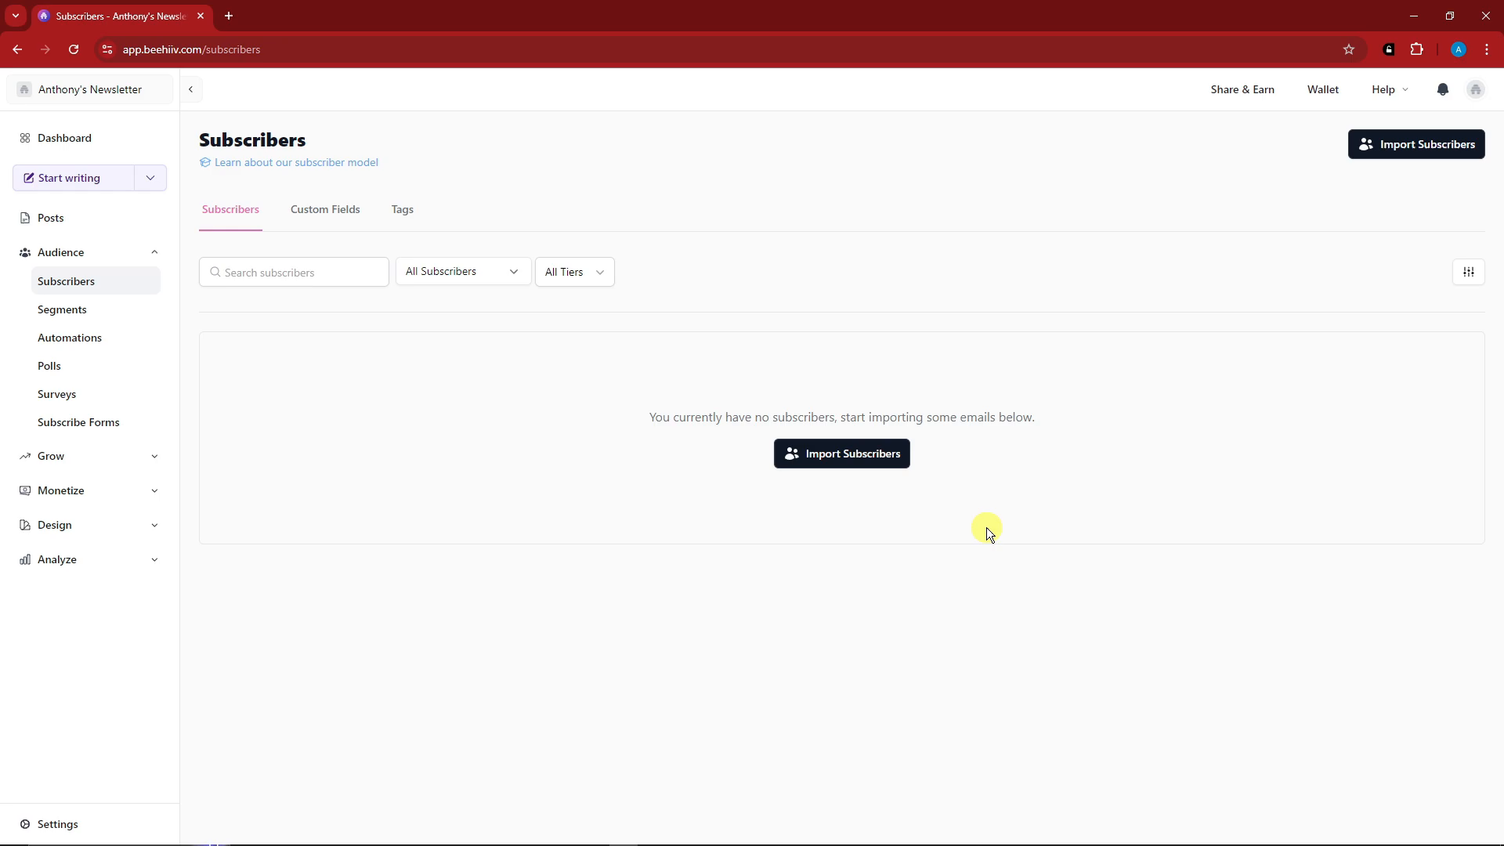
Open the subscriber import settings and read about the import limit and how to raise it
left_click(856, 461)
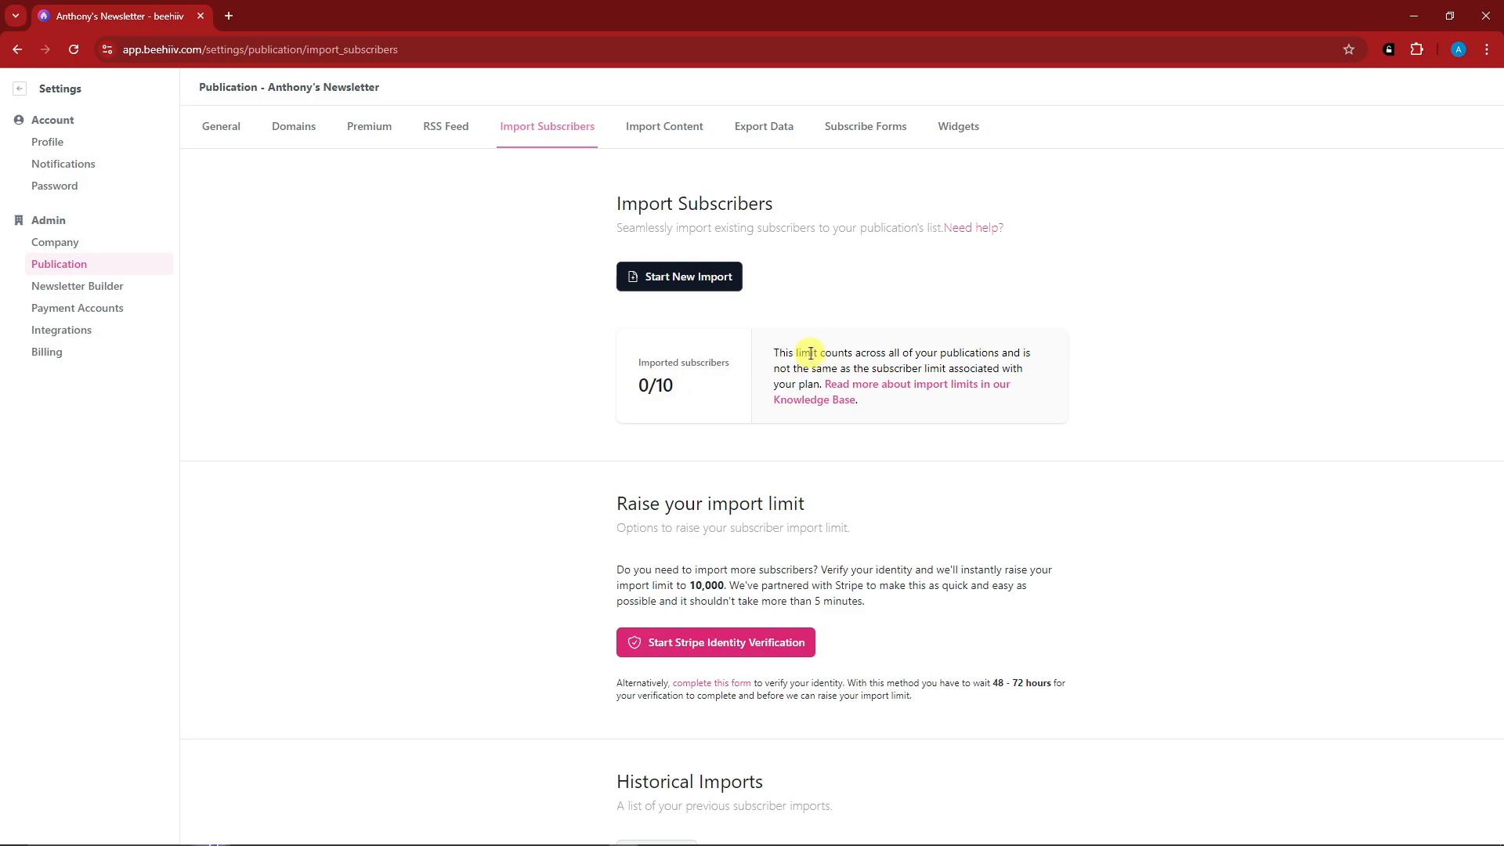
left_click_drag(855, 352, 946, 368)
scroll(1053, 513, "down", 1)
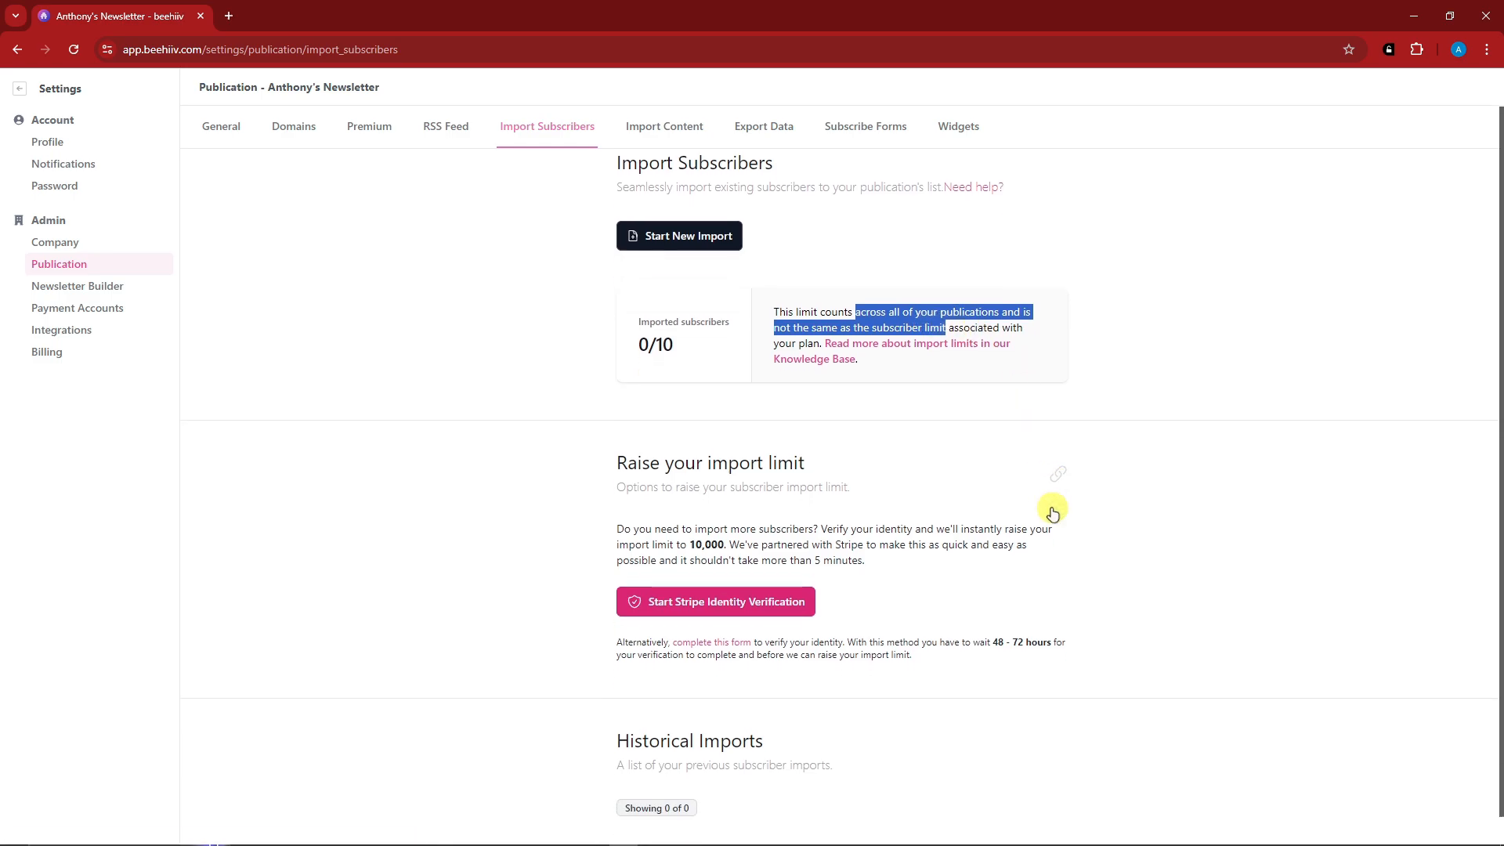
scroll(682, 501, "down", 1)
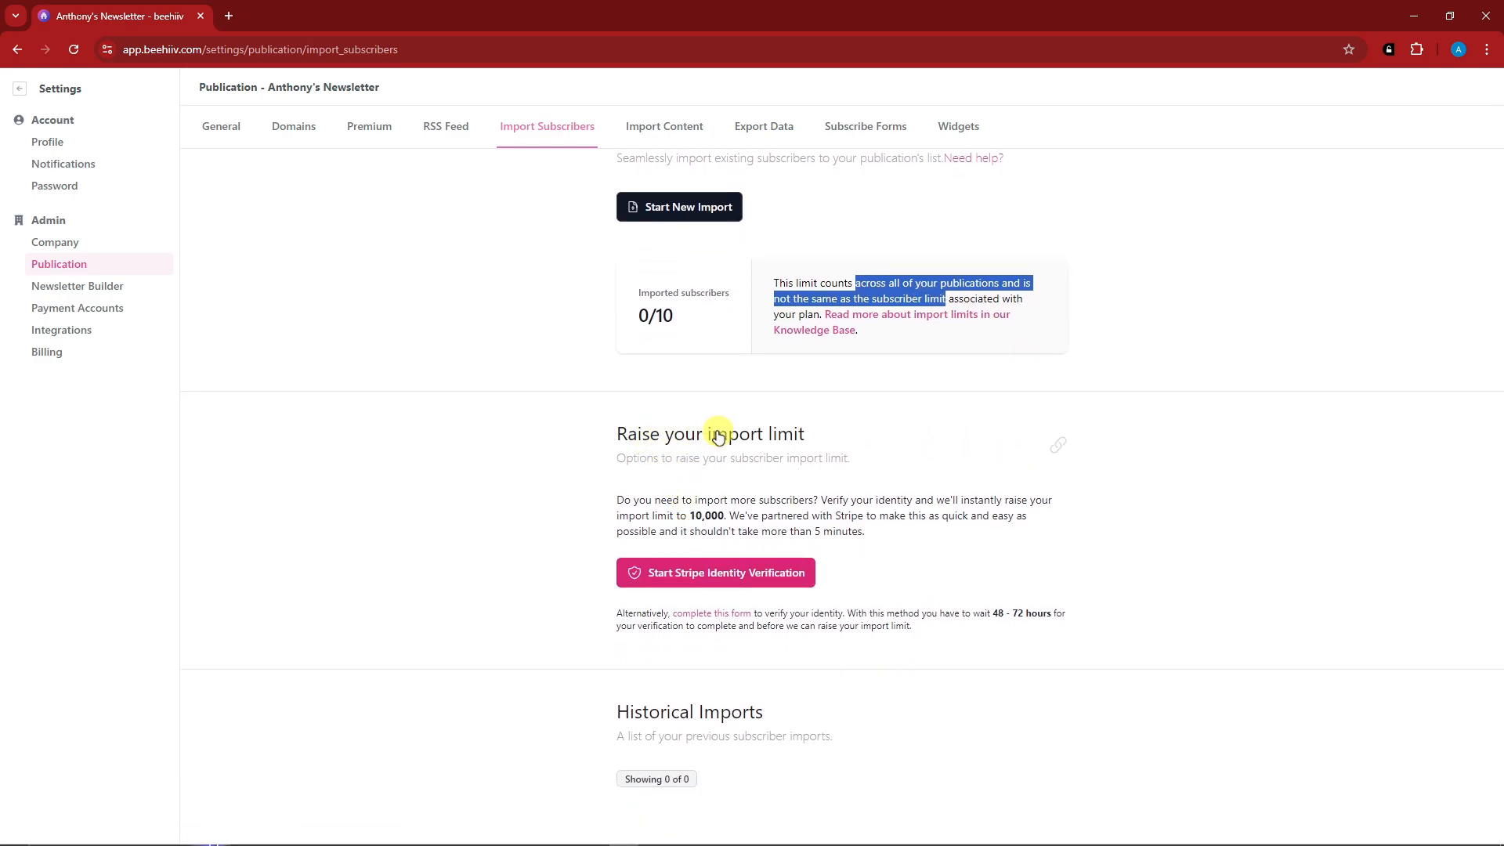
left_click(1055, 519)
scroll(1341, 390, "up", 2)
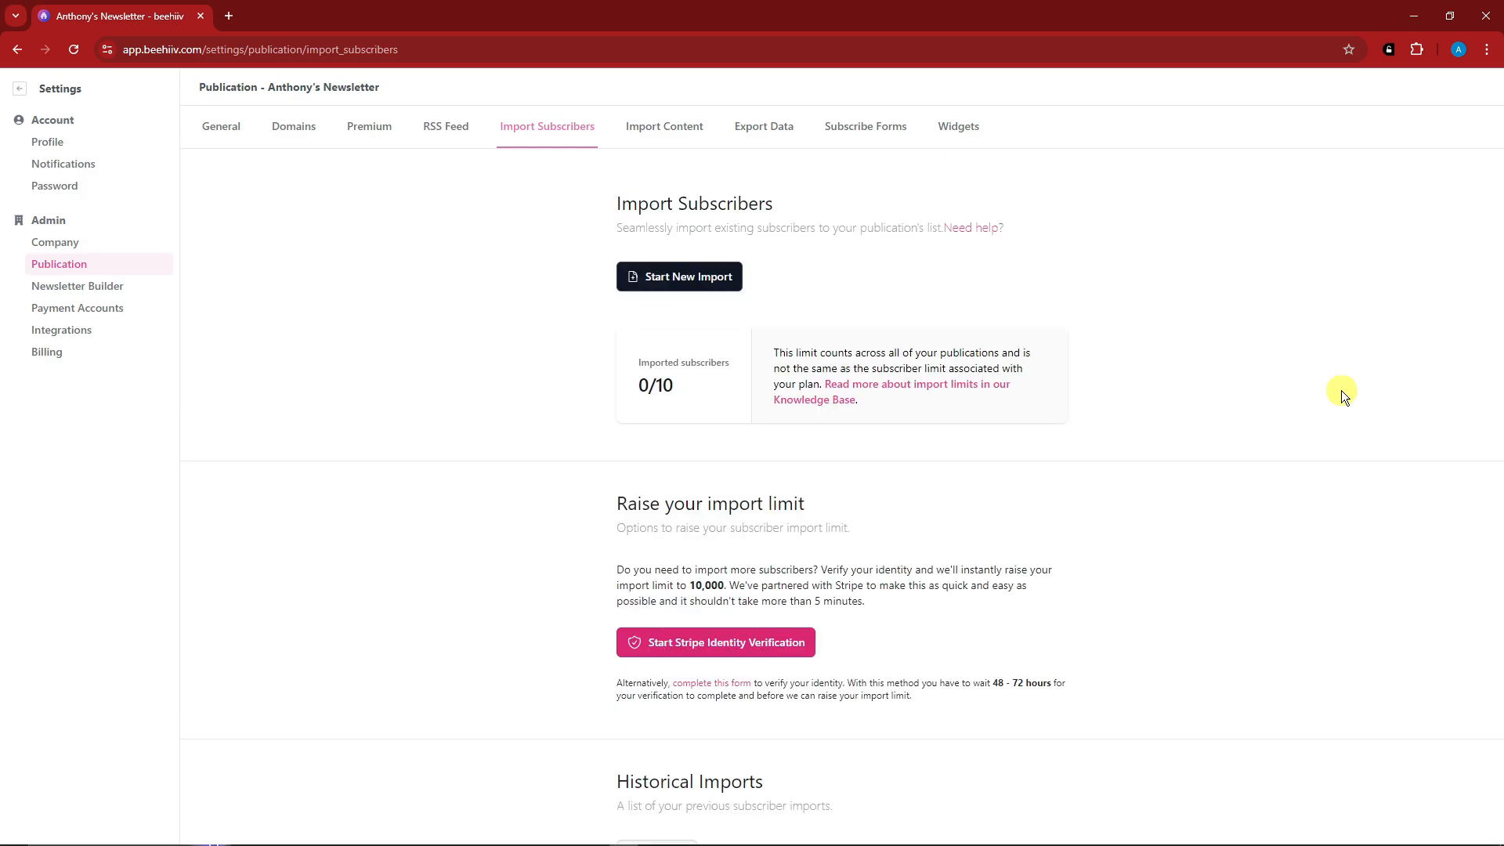
Start a new subscriber import and review the import methods, welcome email and automation options
left_click(655, 277)
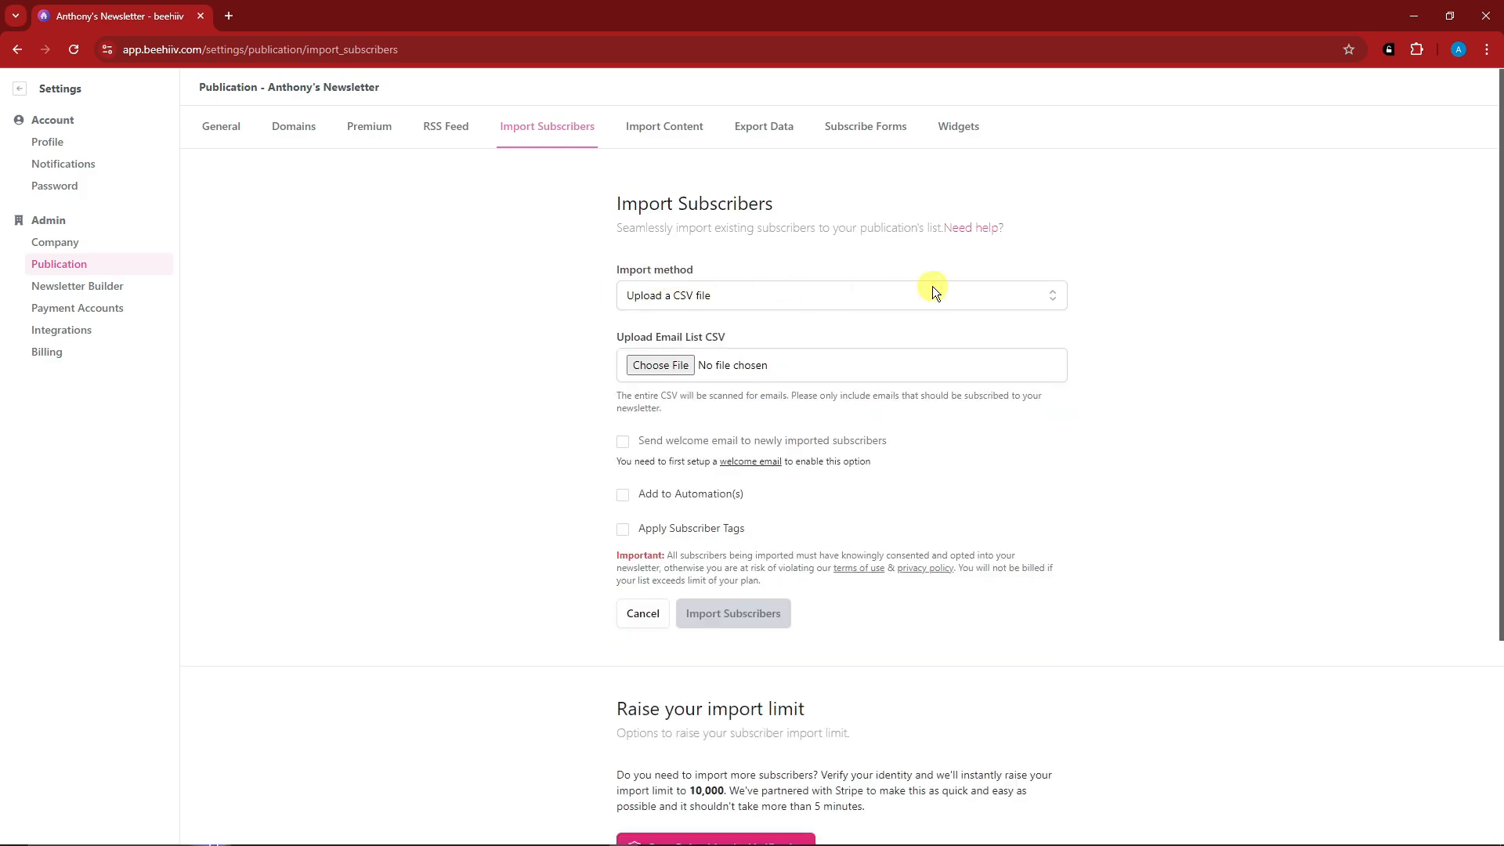
left_click(1038, 297)
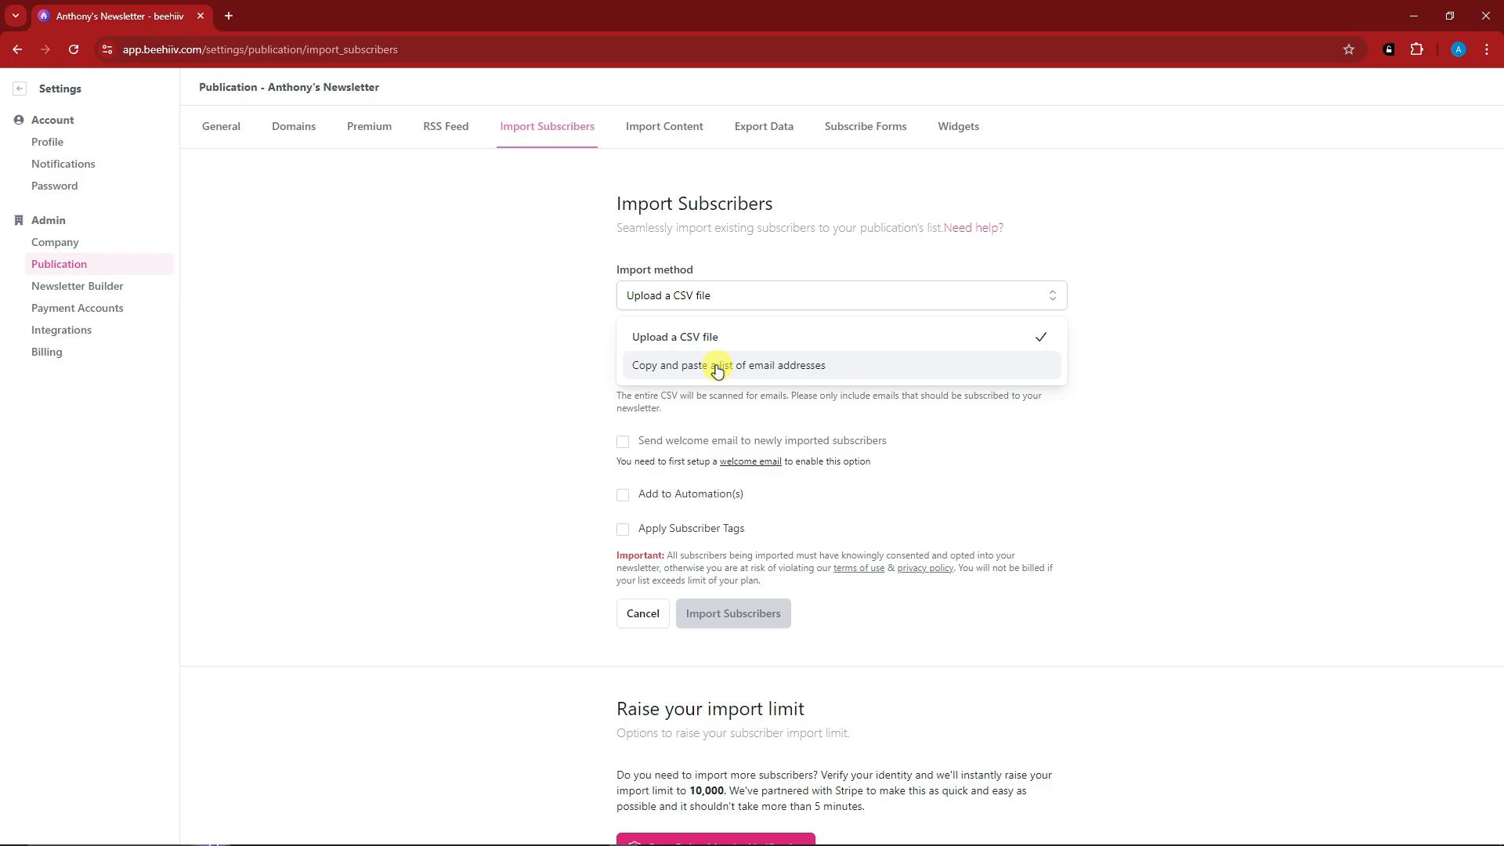
left_click(1175, 357)
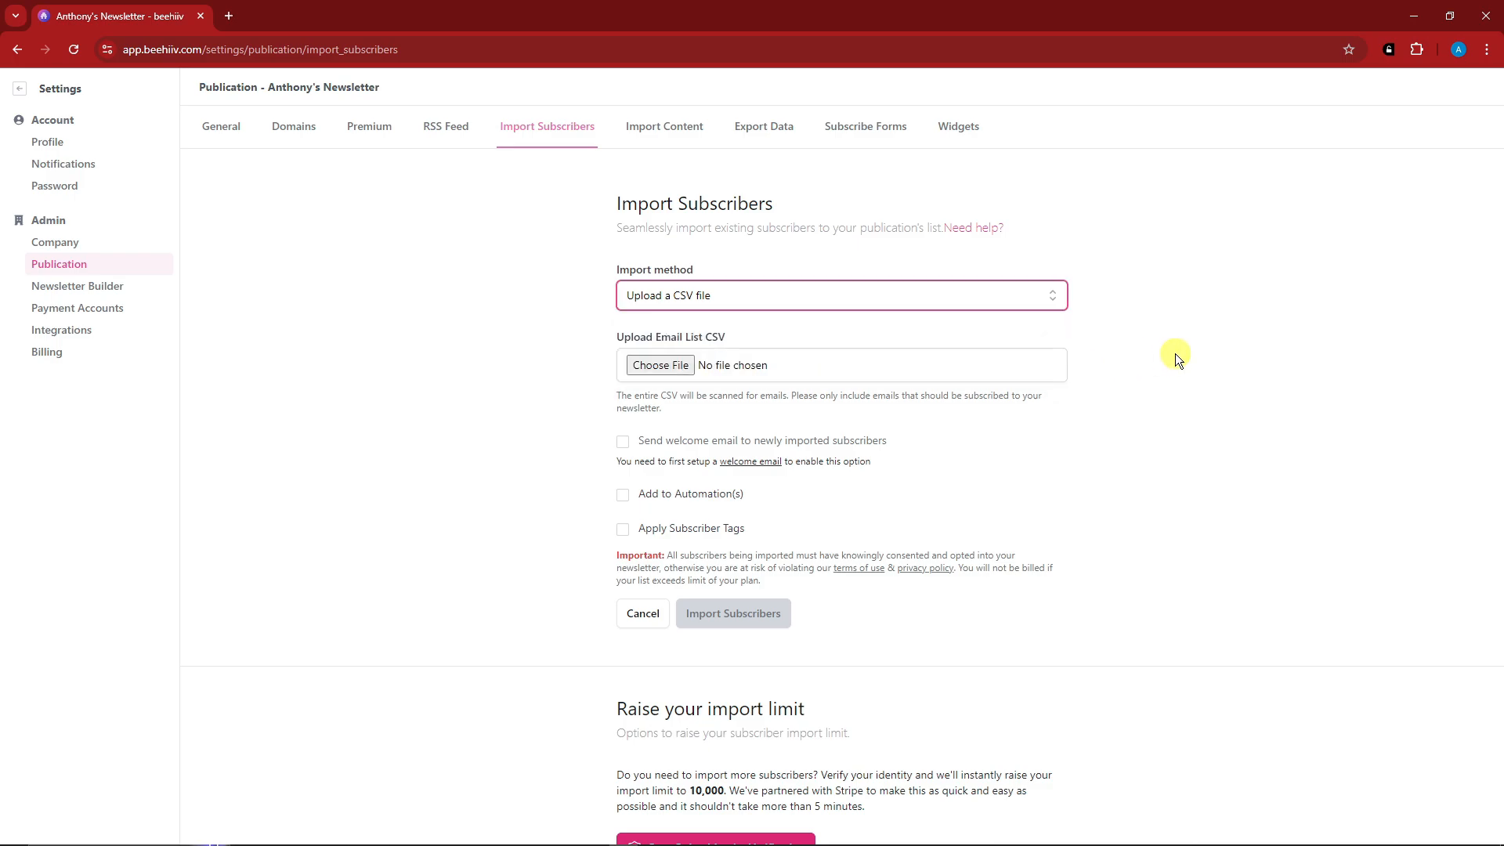
left_click_drag(637, 441, 905, 443)
left_click_drag(662, 493, 738, 490)
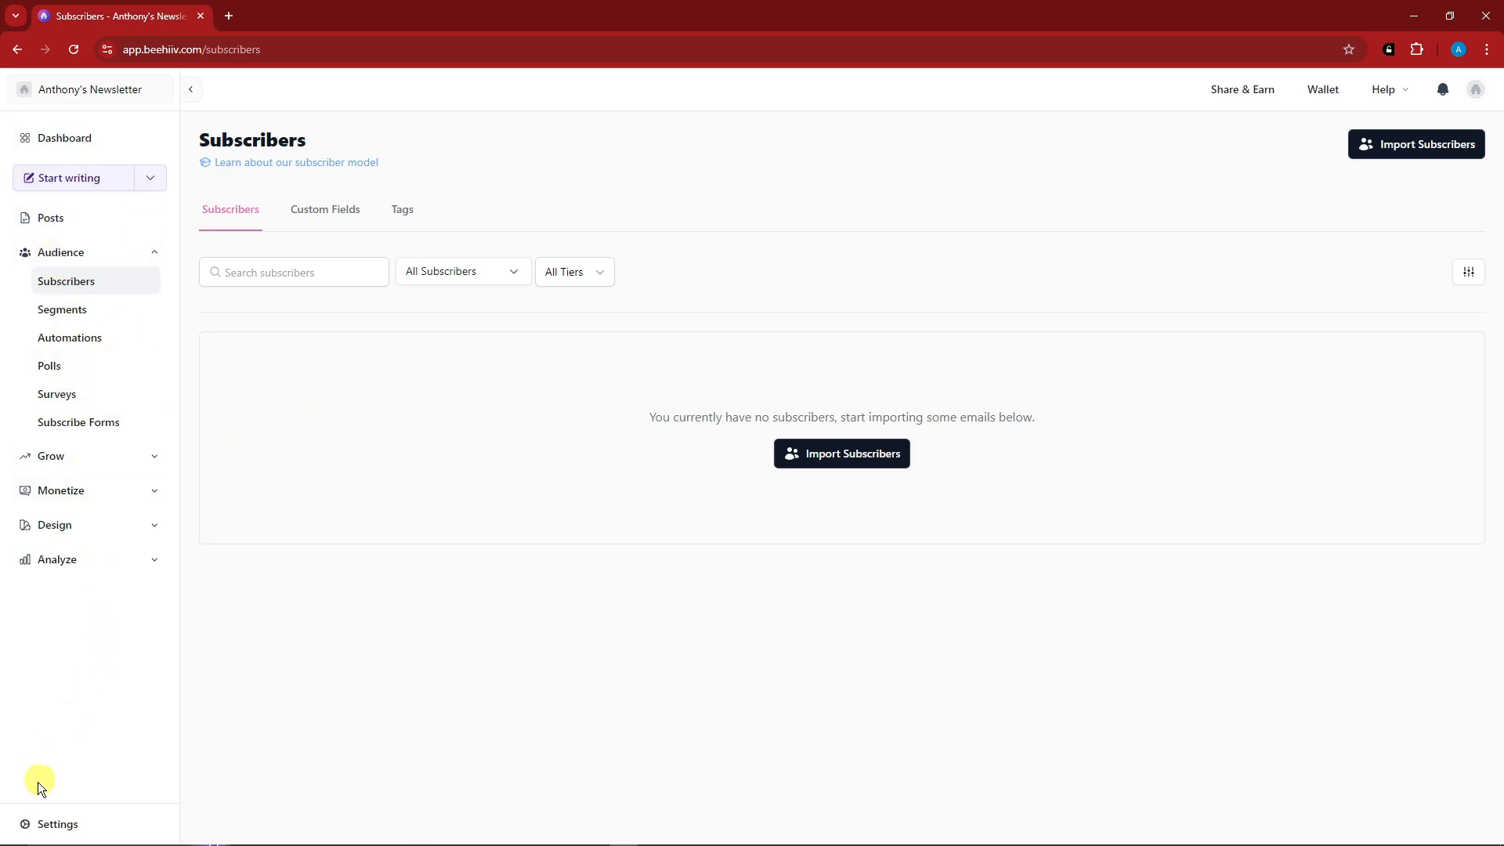
Look at the available settings sections and go back to the dashboard
left_click(30, 822)
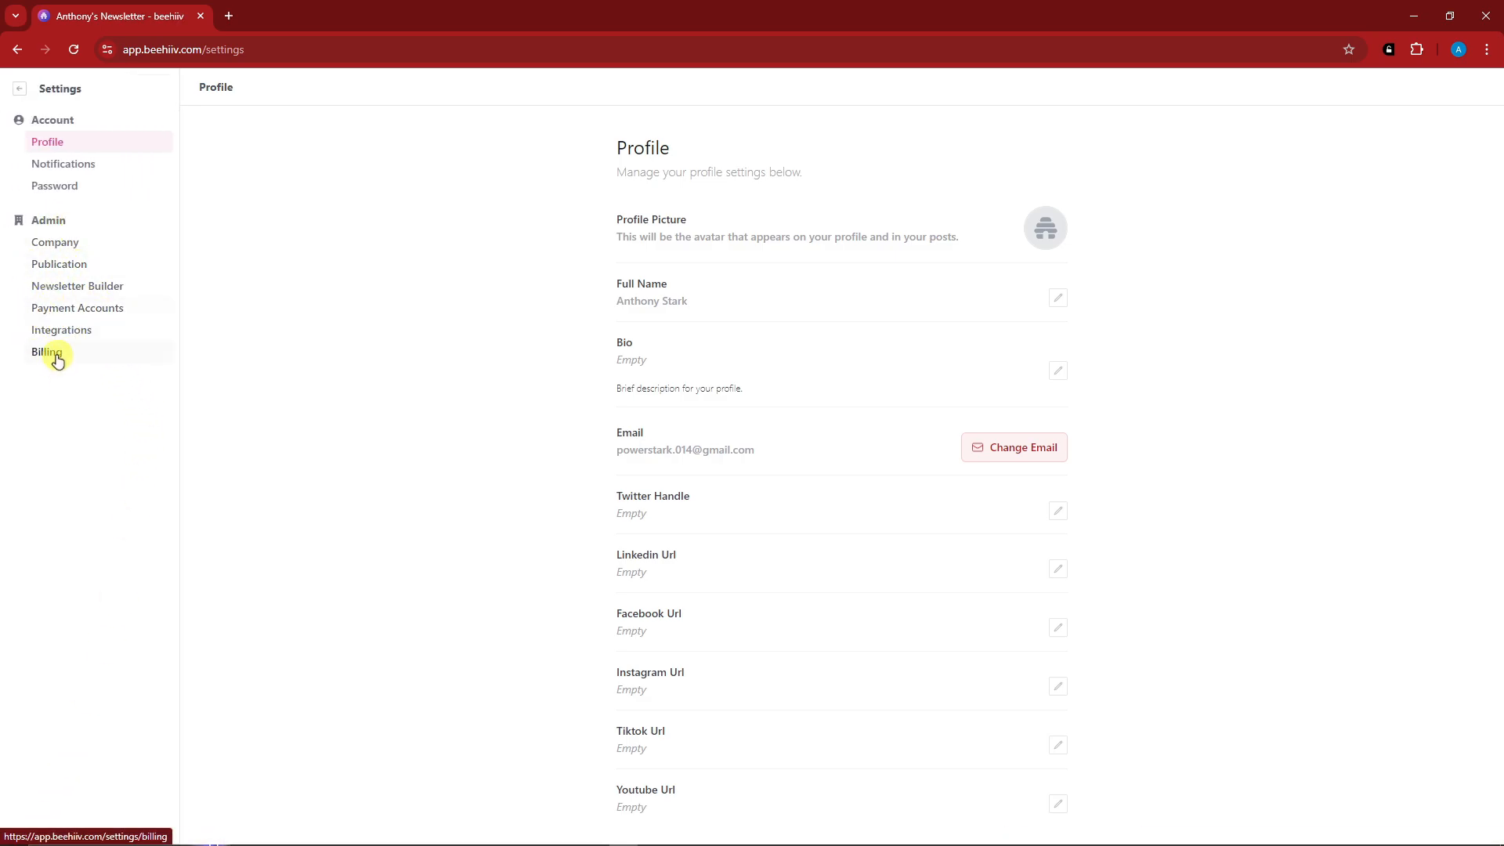
left_click(19, 89)
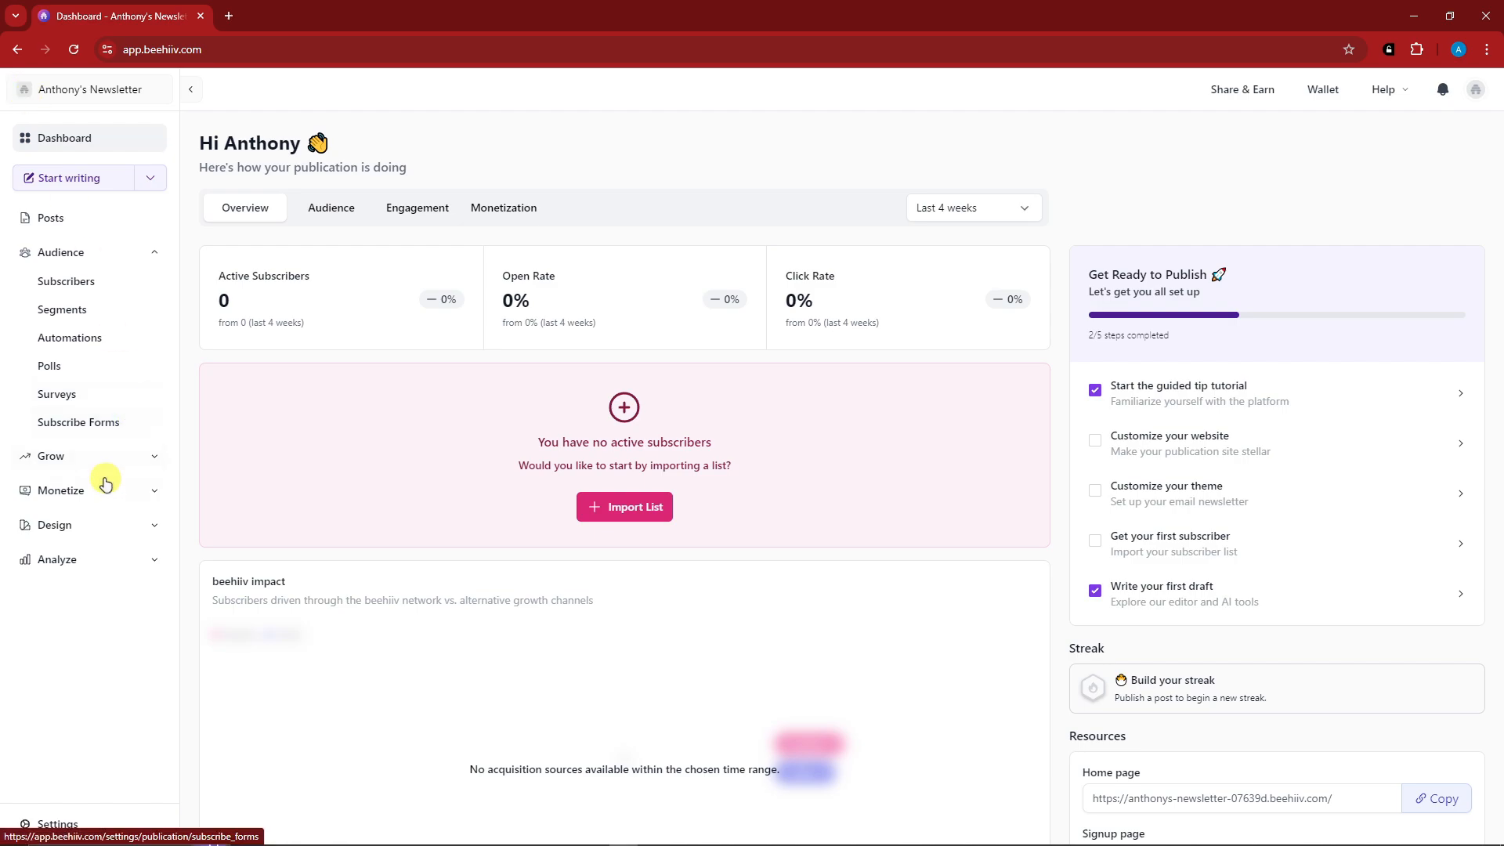
Open the Newsletter Builder and look through the sample post preview
left_click(150, 531)
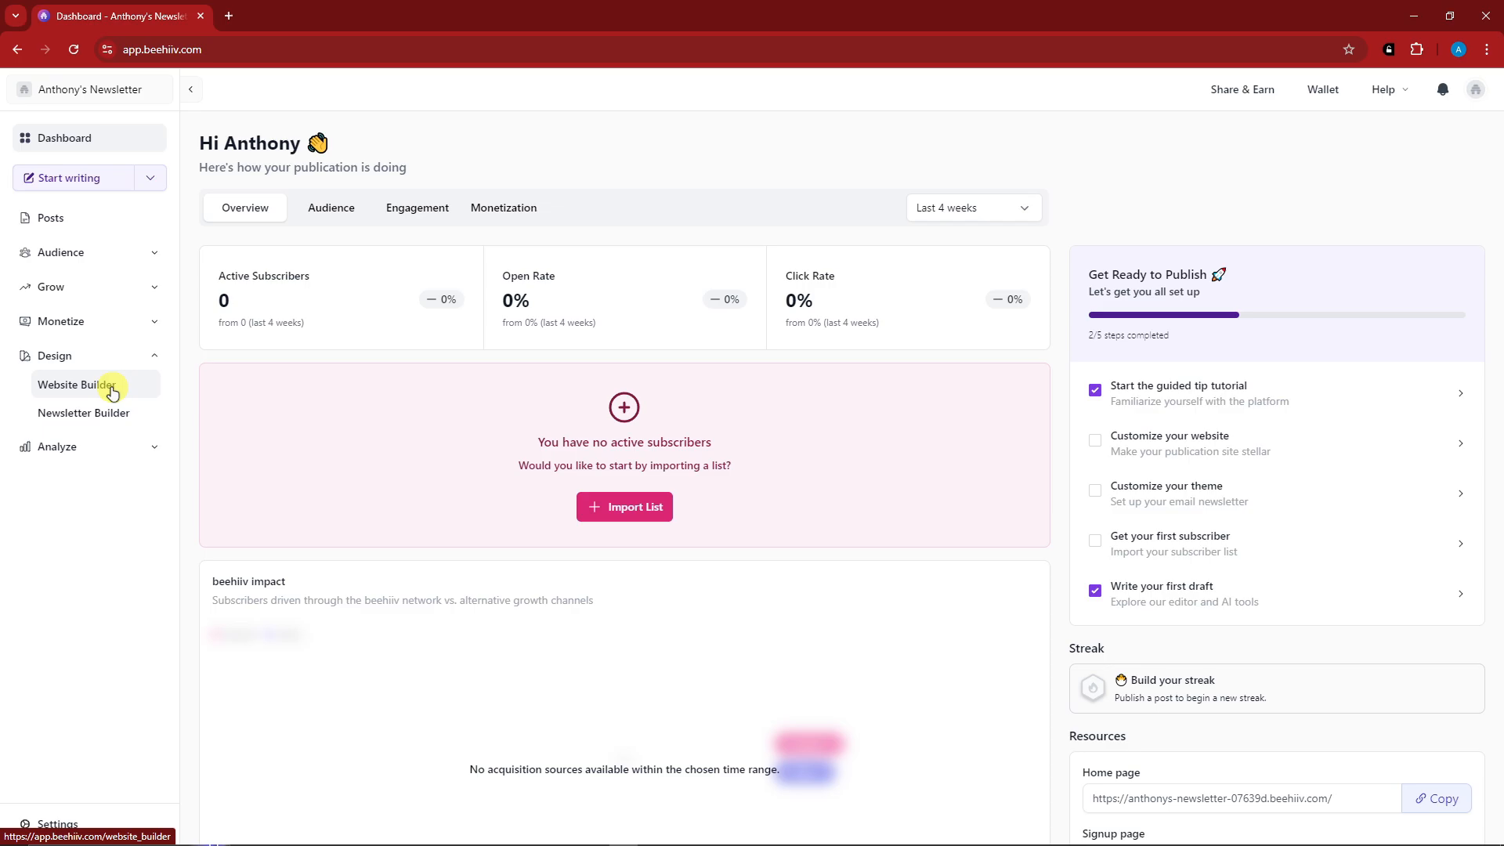
left_click(72, 415)
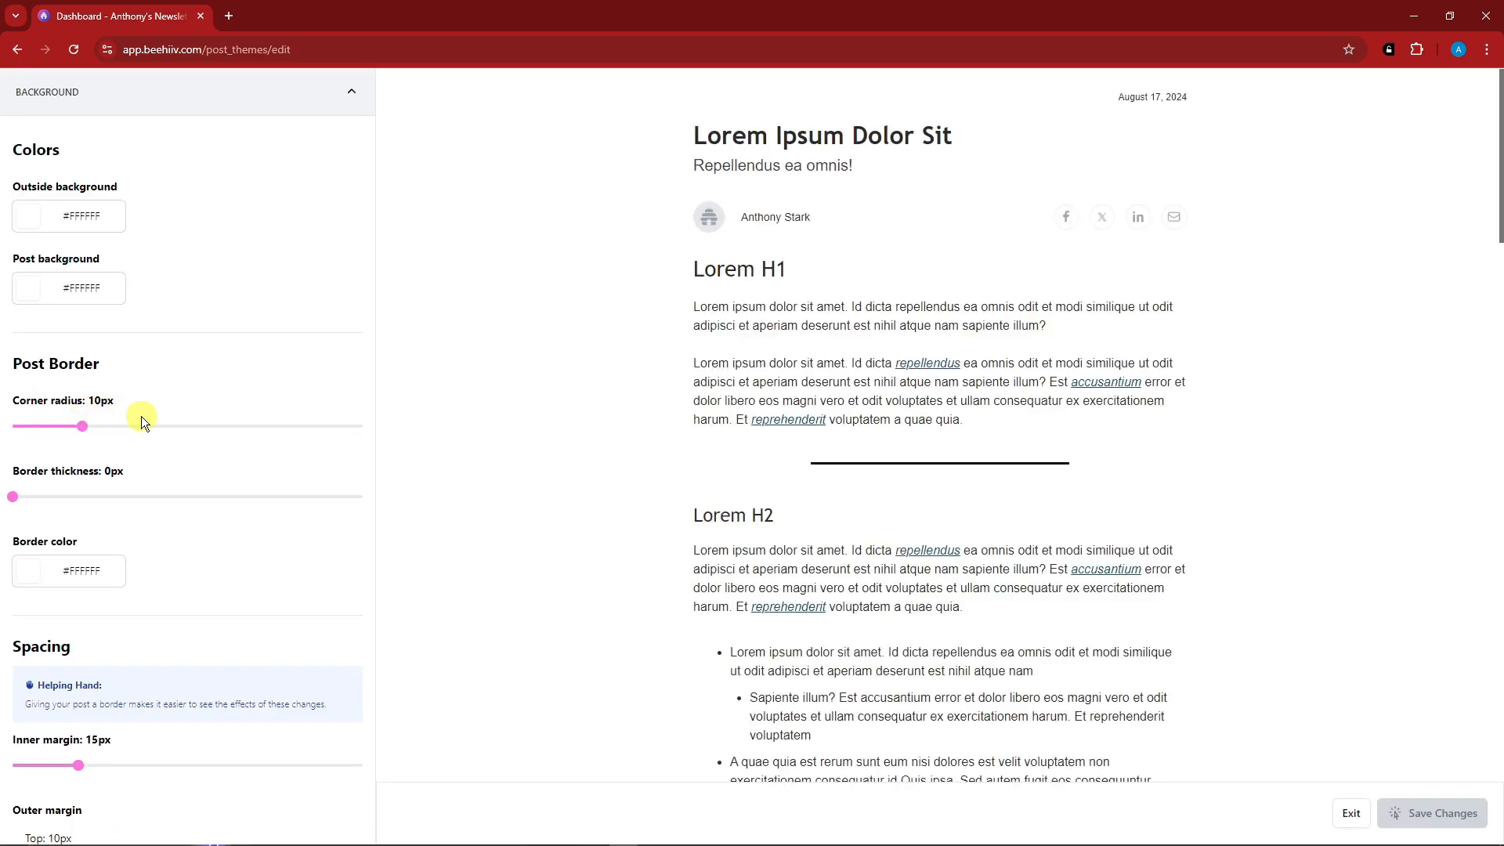
scroll(1118, 366, "down", 5)
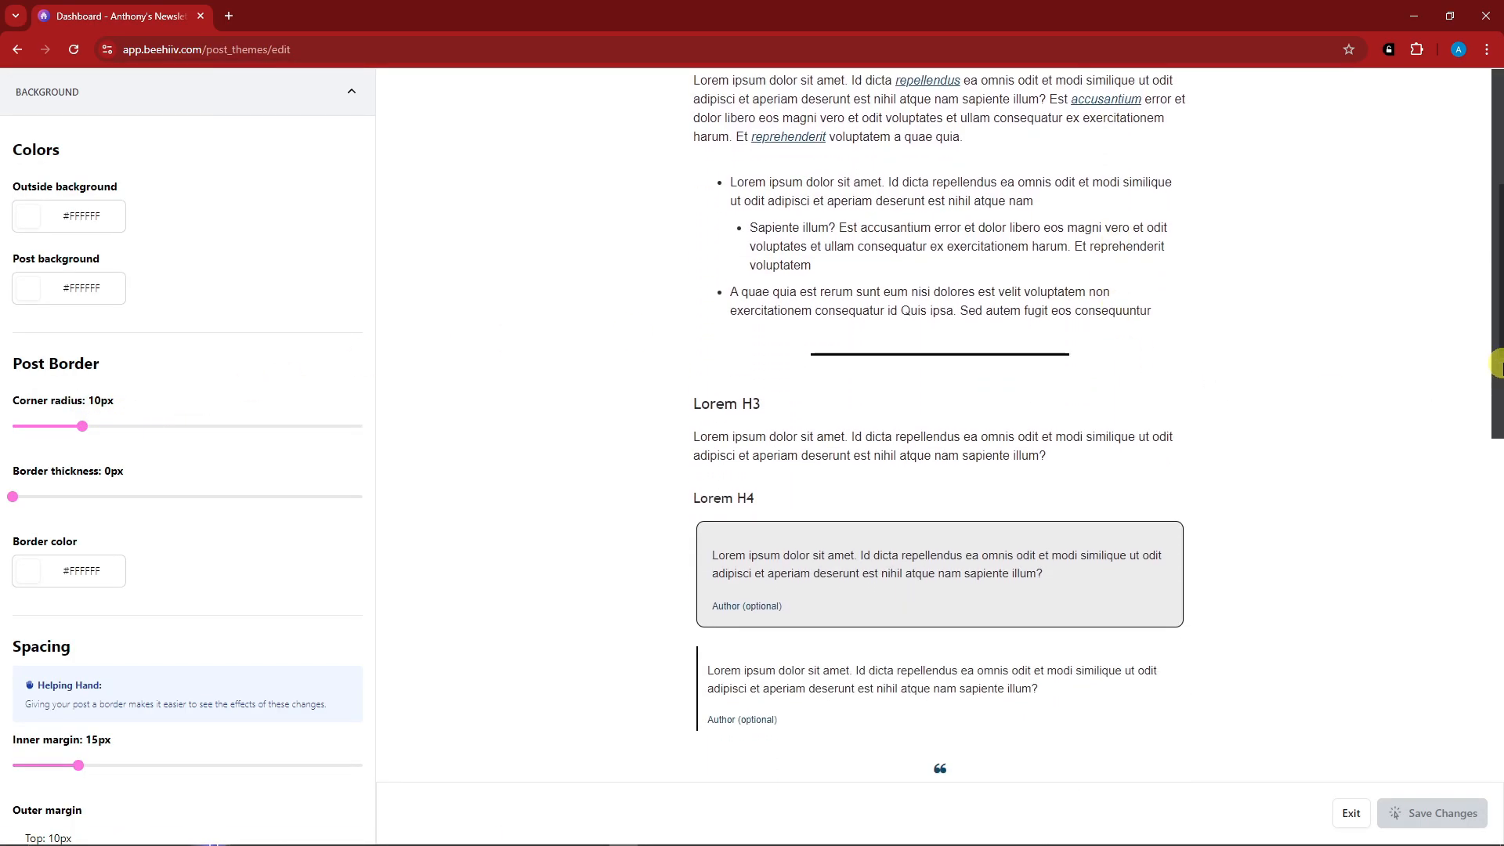
scroll(1497, 417, "down", 2)
left_click_drag(1497, 417, 1454, 293)
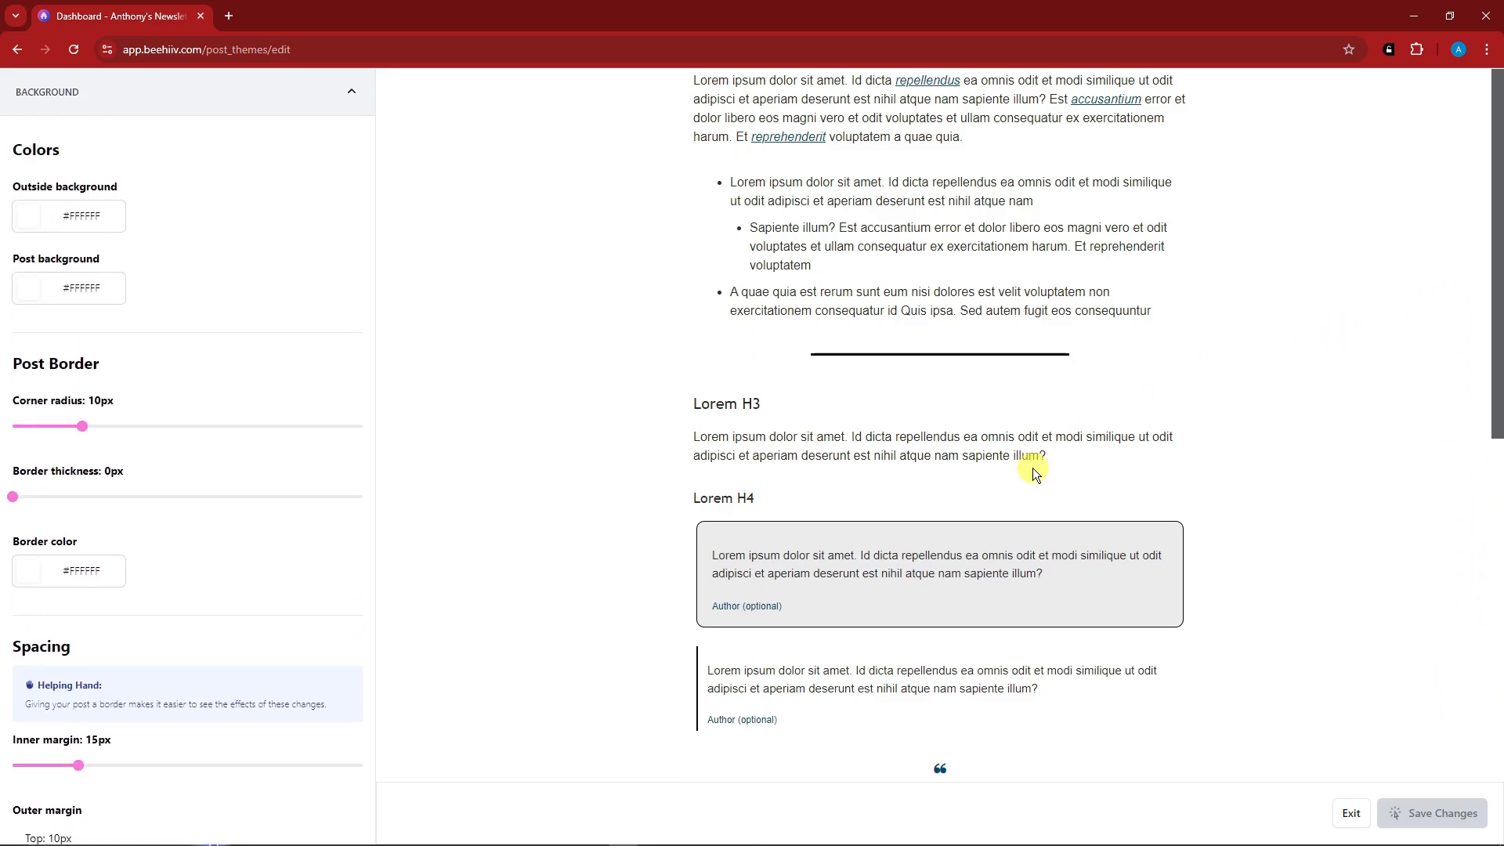
scroll(1035, 473, "up", 7)
scroll(1034, 472, "down", 3)
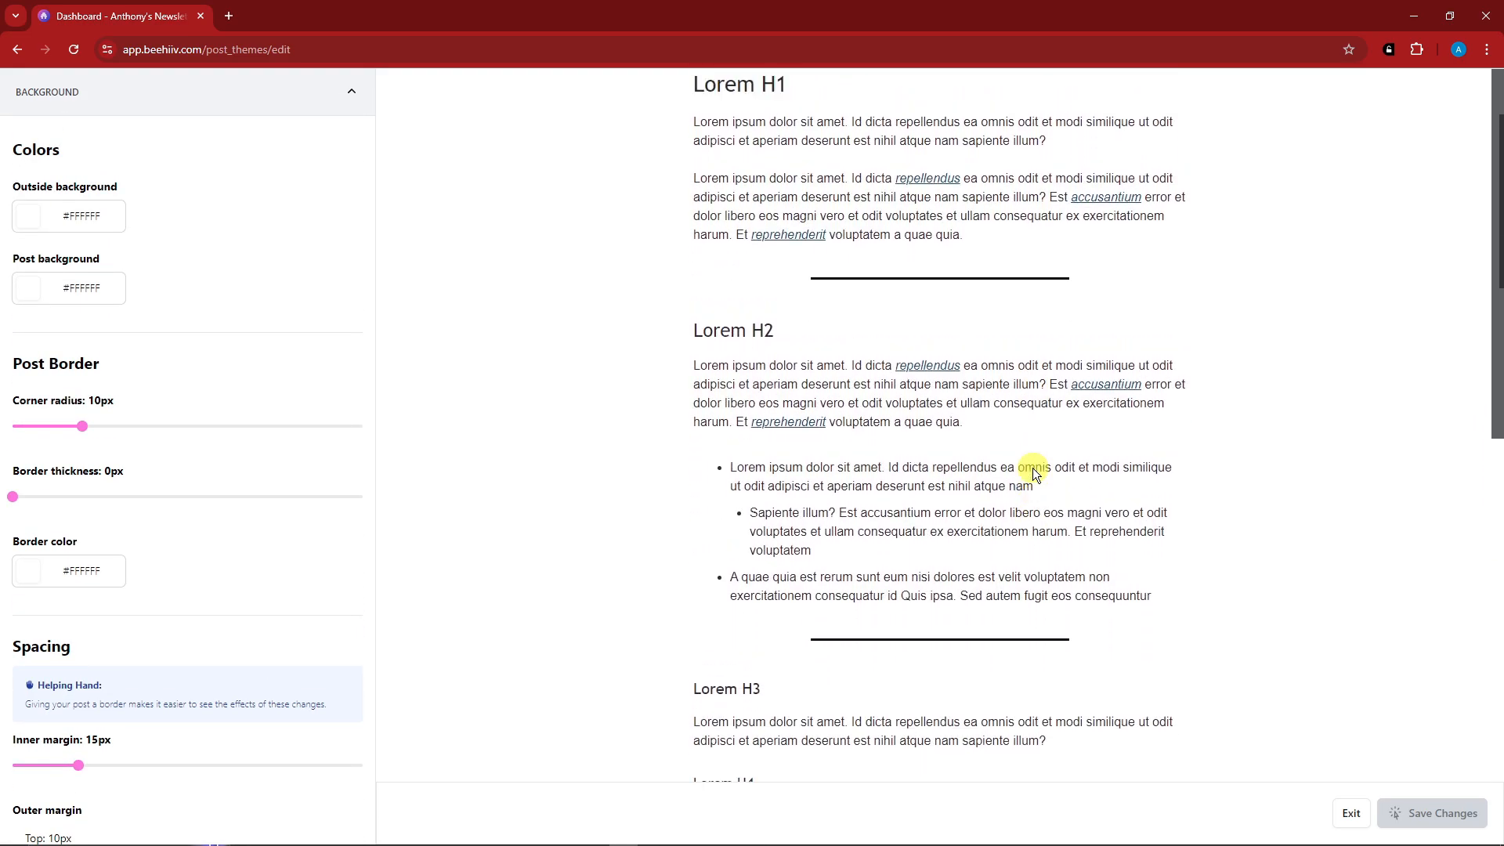
scroll(1034, 473, "up", 3)
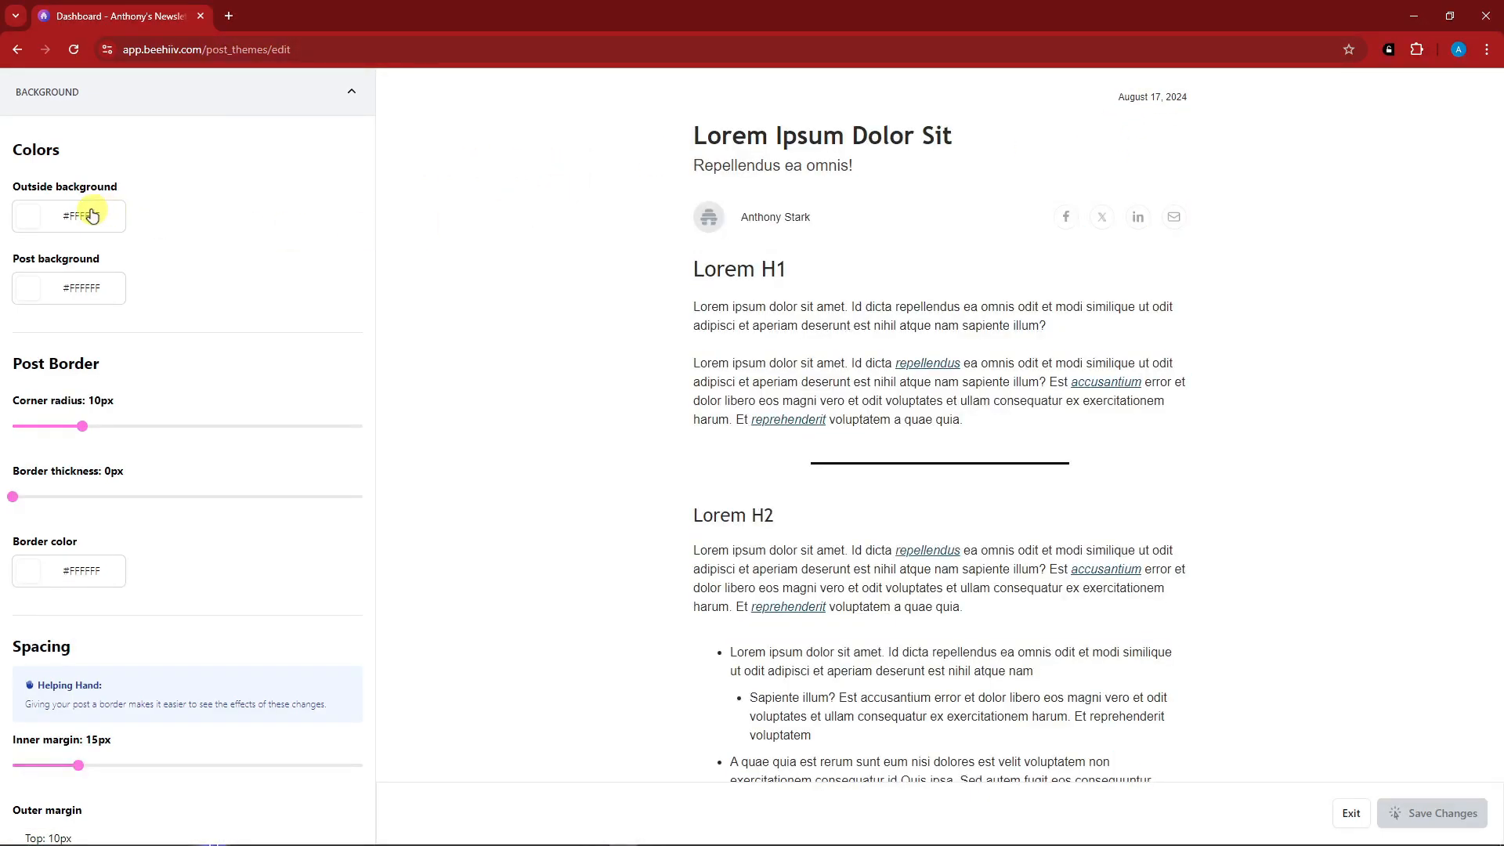
Set the newsletter theme's outside background to #9E5454 and its post background to #F1FFB9
left_click(35, 225)
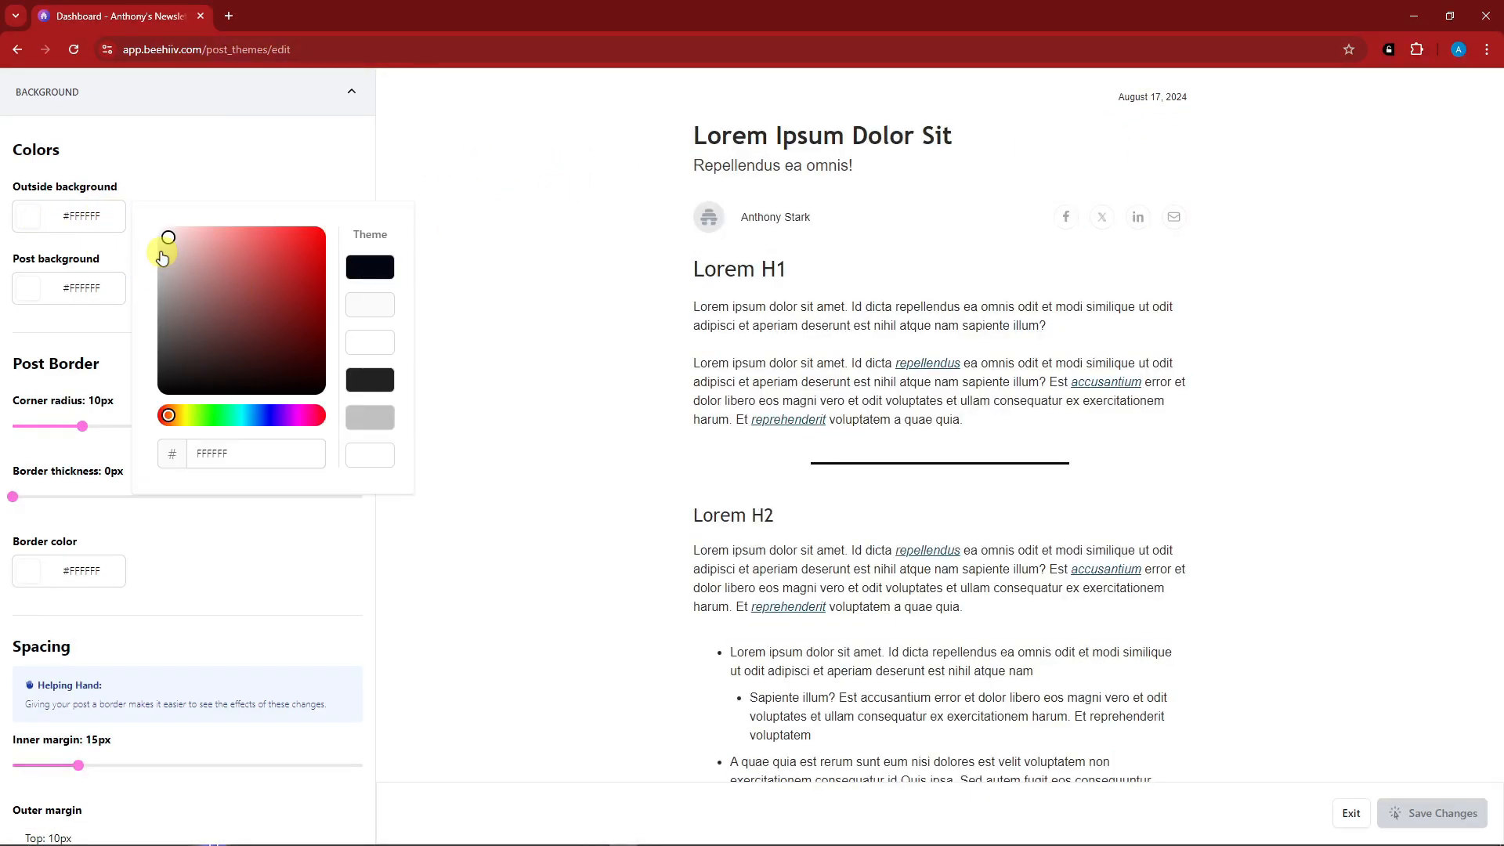
mouse_move(168, 242)
left_mouse_down()
mouse_move(256, 235)
mouse_move(215, 341)
mouse_move(237, 293)
left_mouse_up()
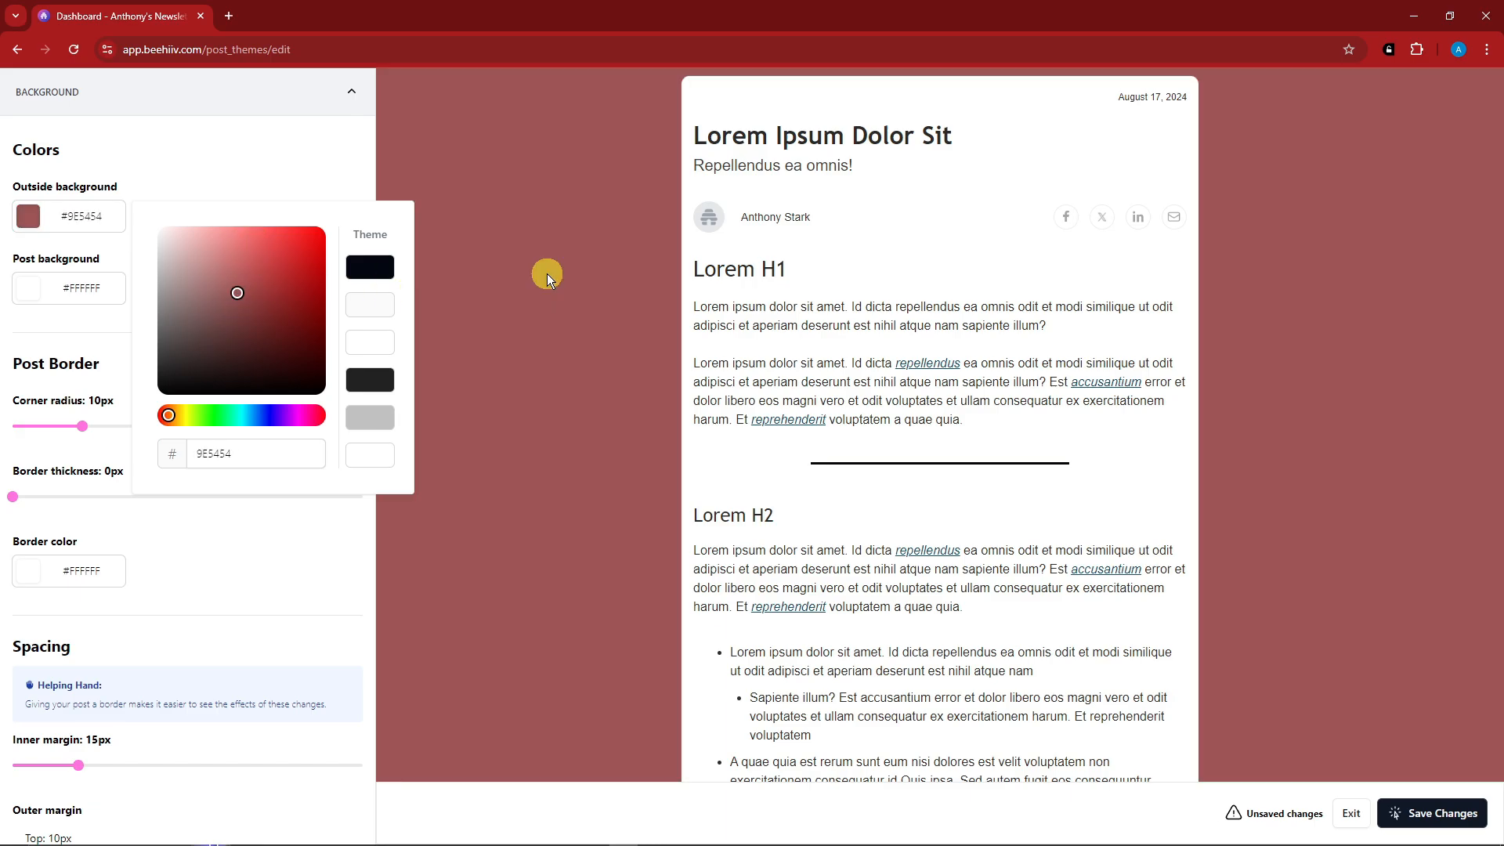
left_click(39, 287)
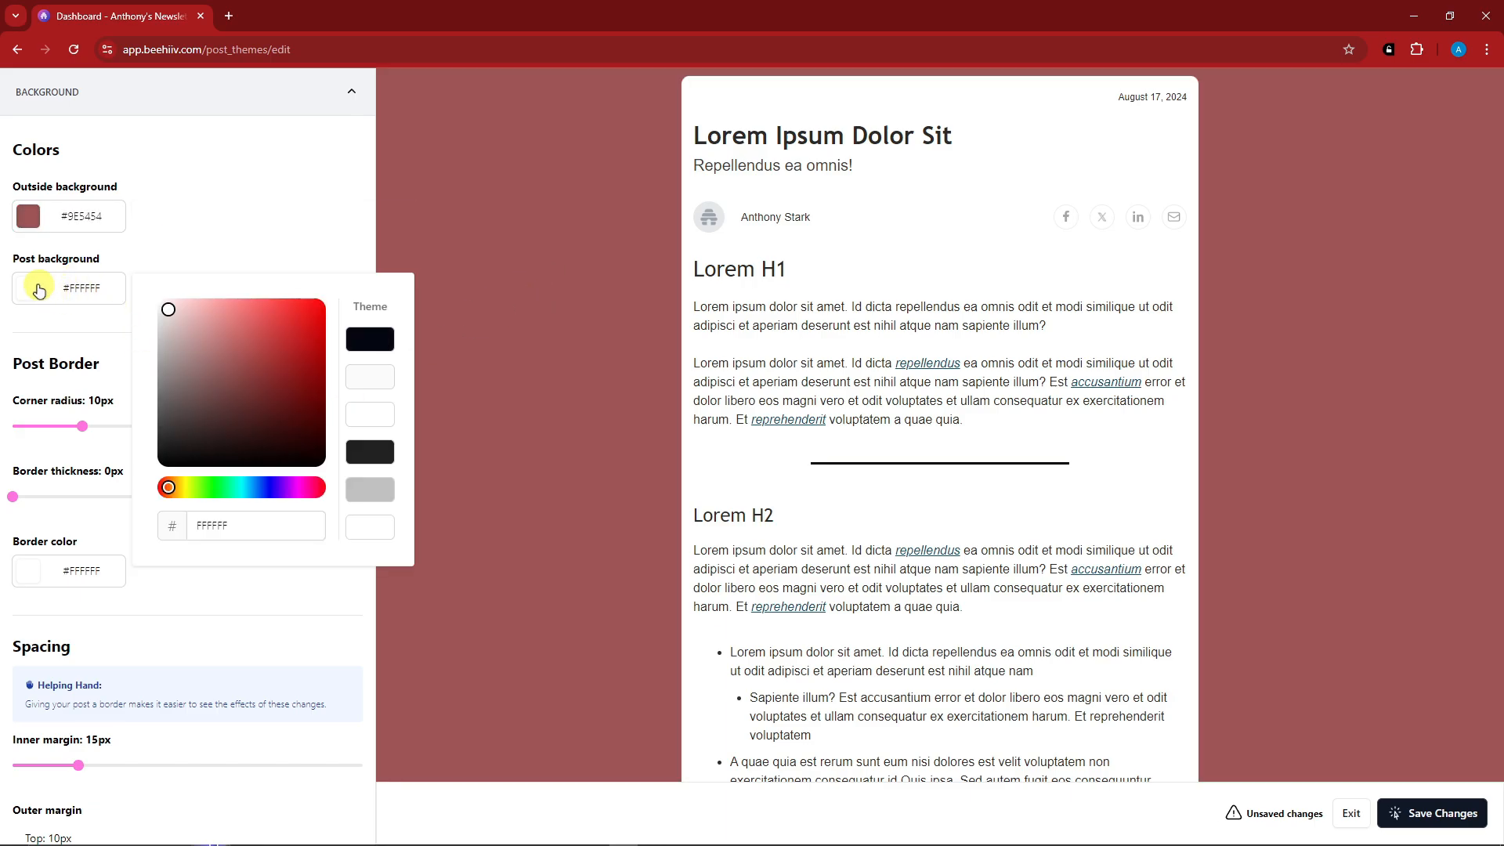
left_click(199, 487)
left_click_drag(168, 309, 208, 309)
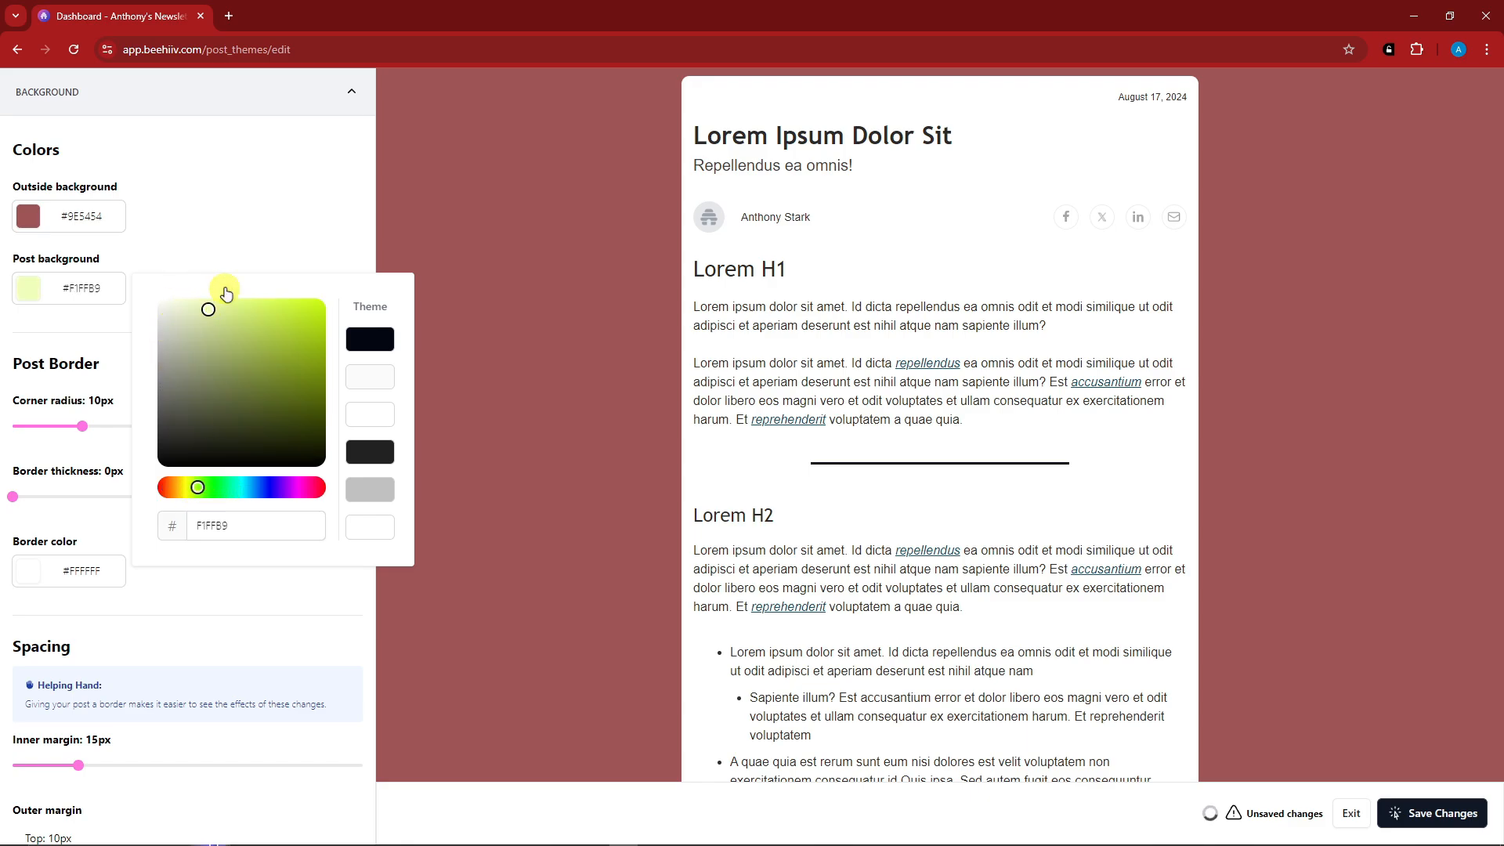
left_click(300, 196)
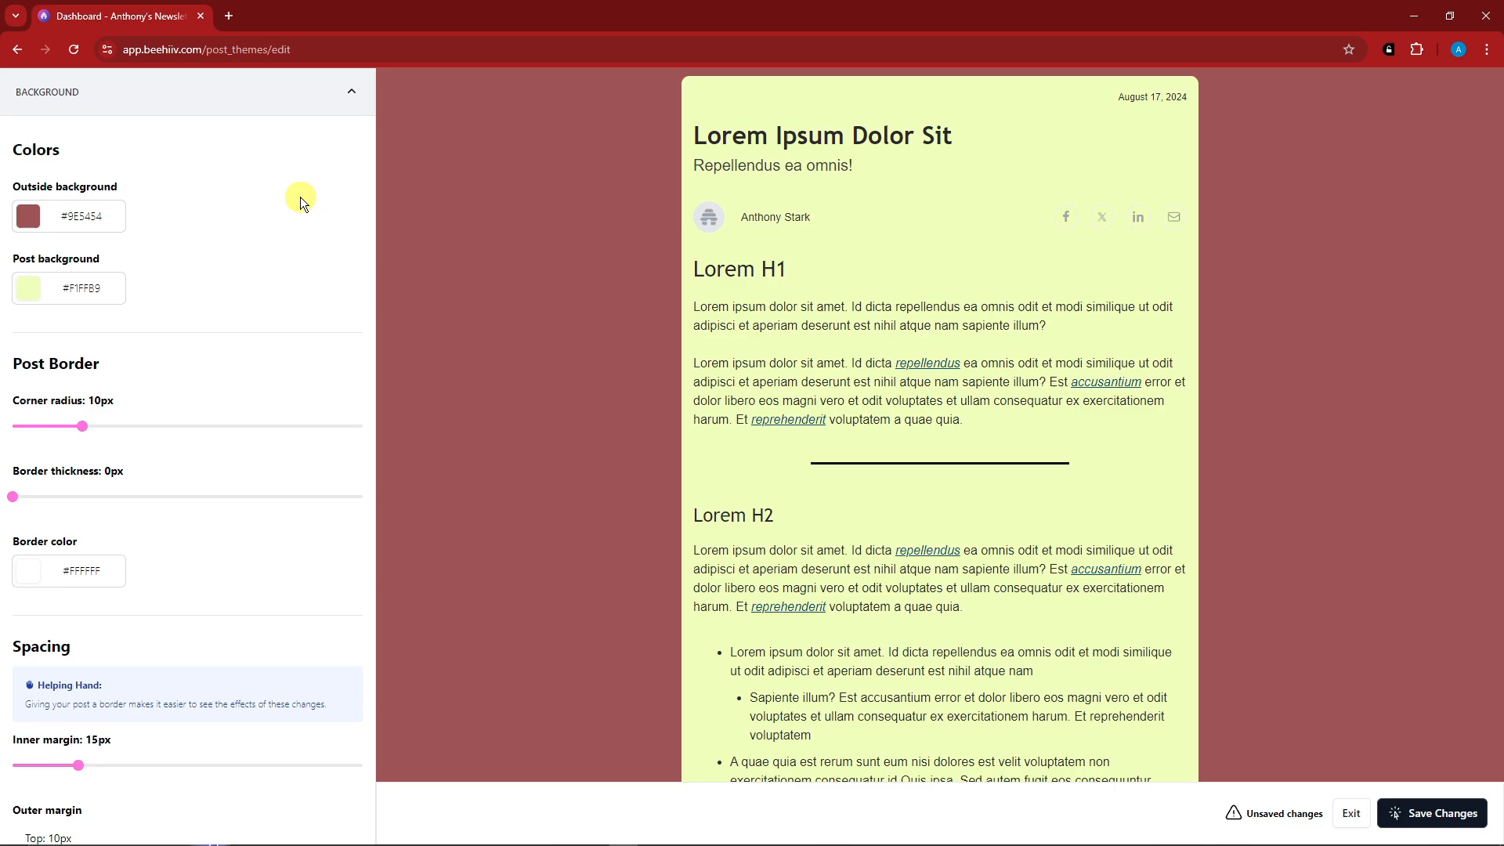
Set the post border's corner radius to 8px and its color to #1D1D1D
scroll(224, 317, "down", 2)
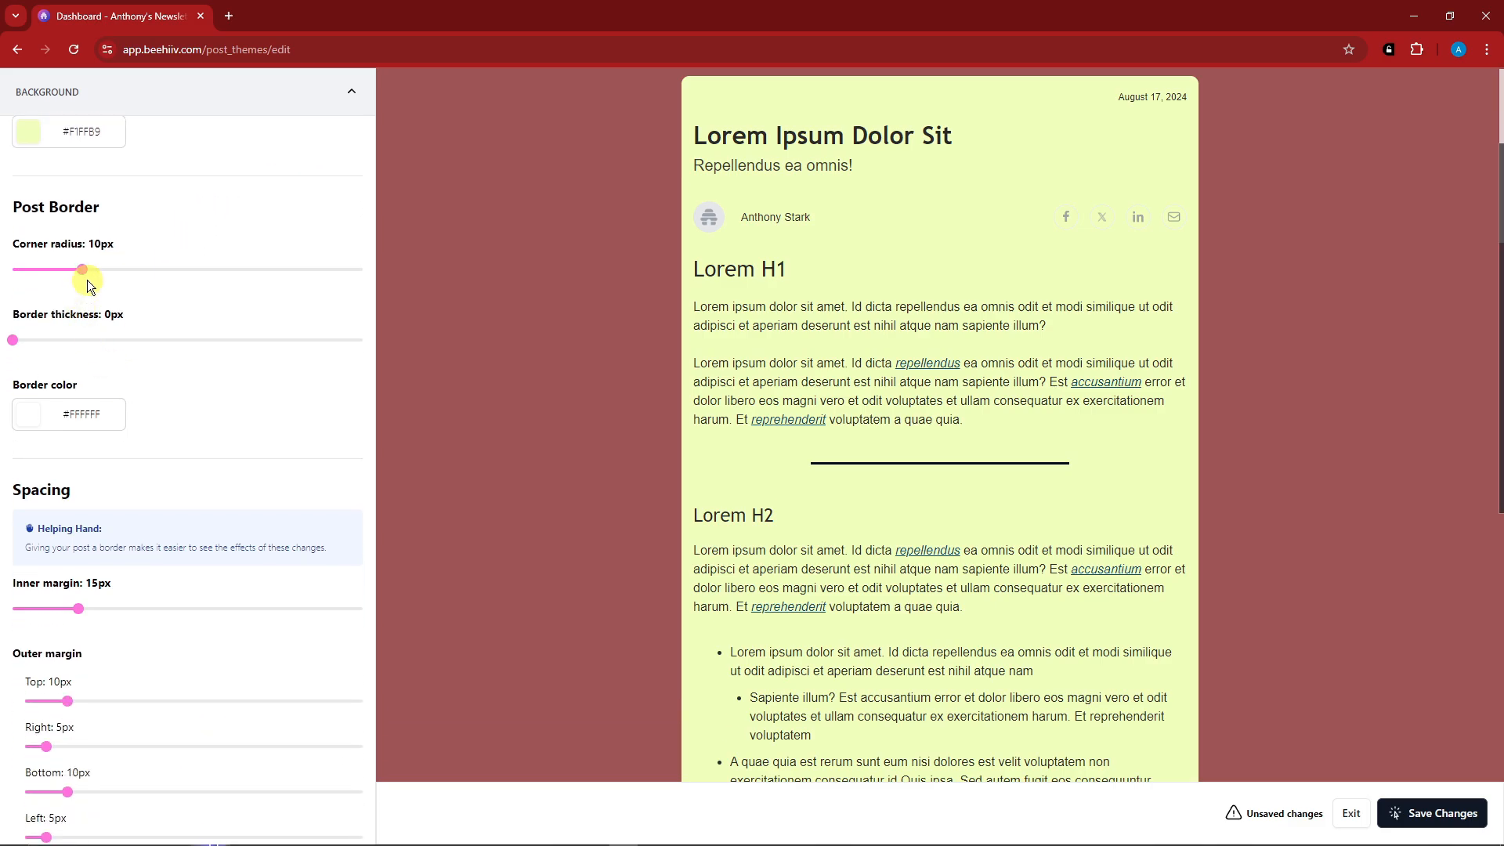
left_click_drag(83, 271, 70, 269)
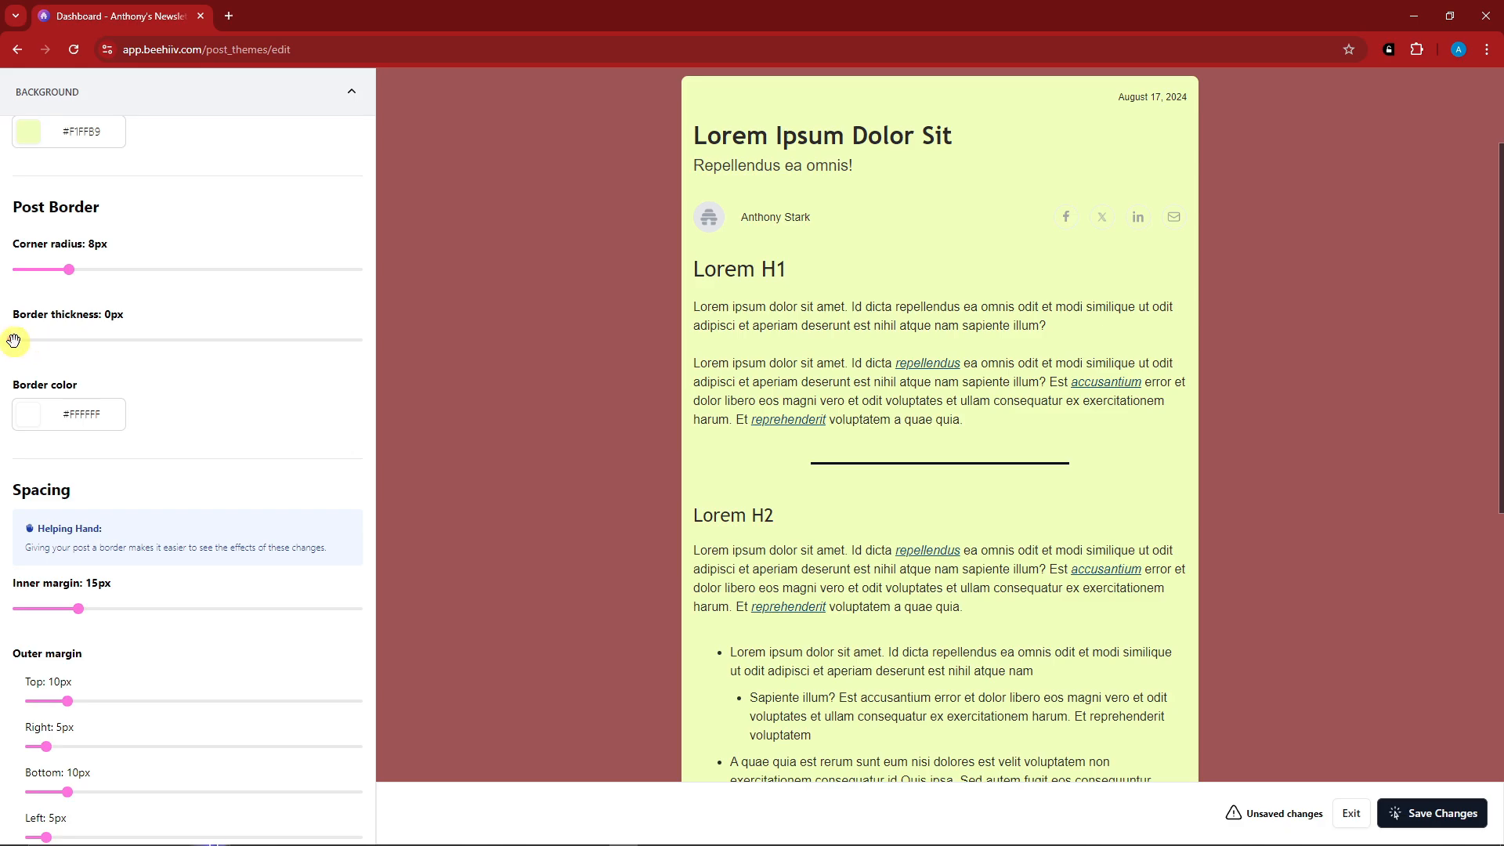
scroll(219, 343, "down", 1)
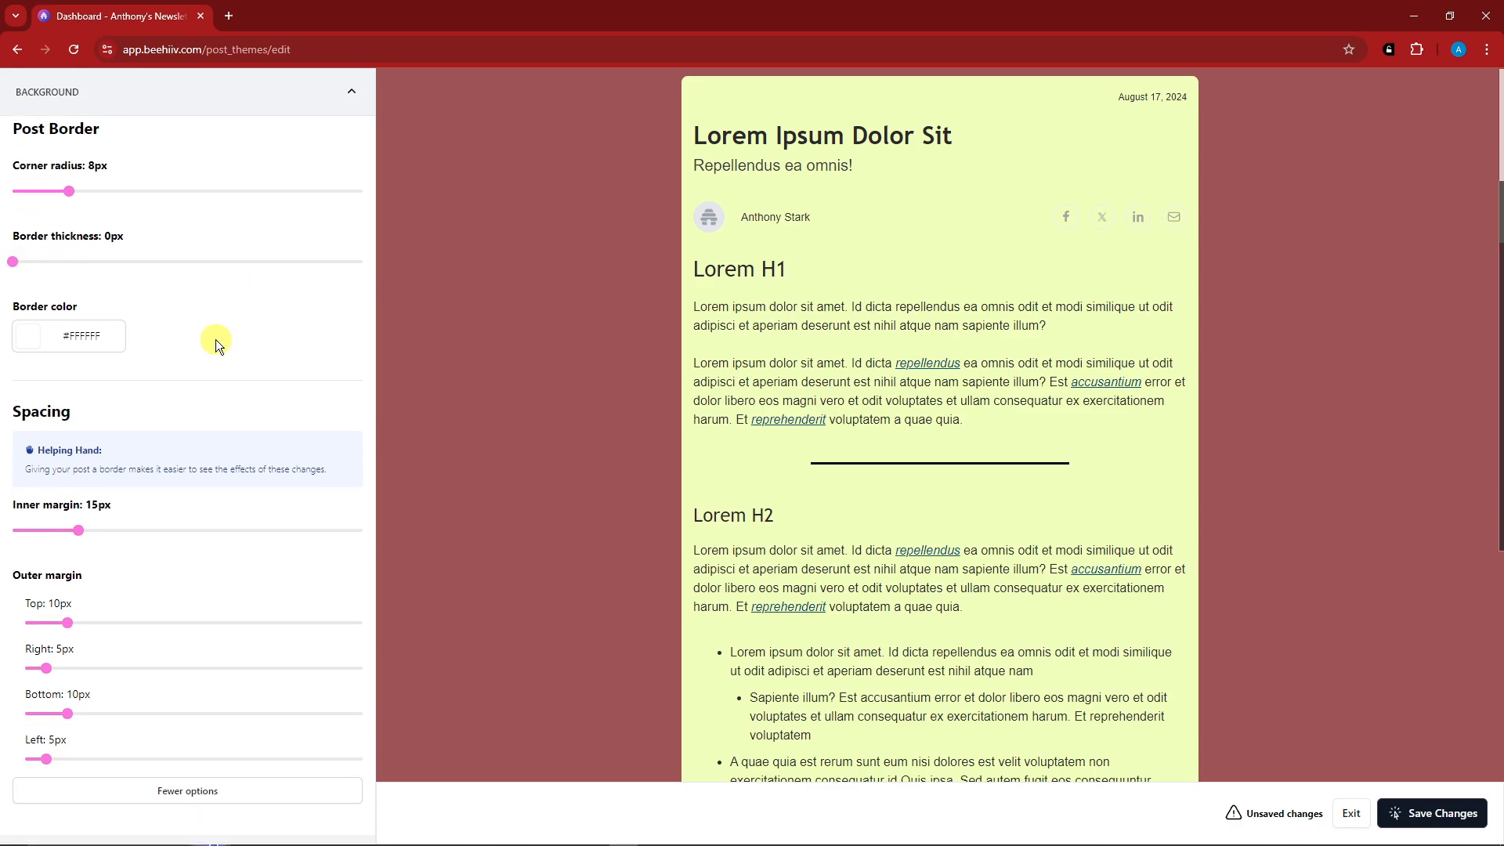
left_click(31, 340)
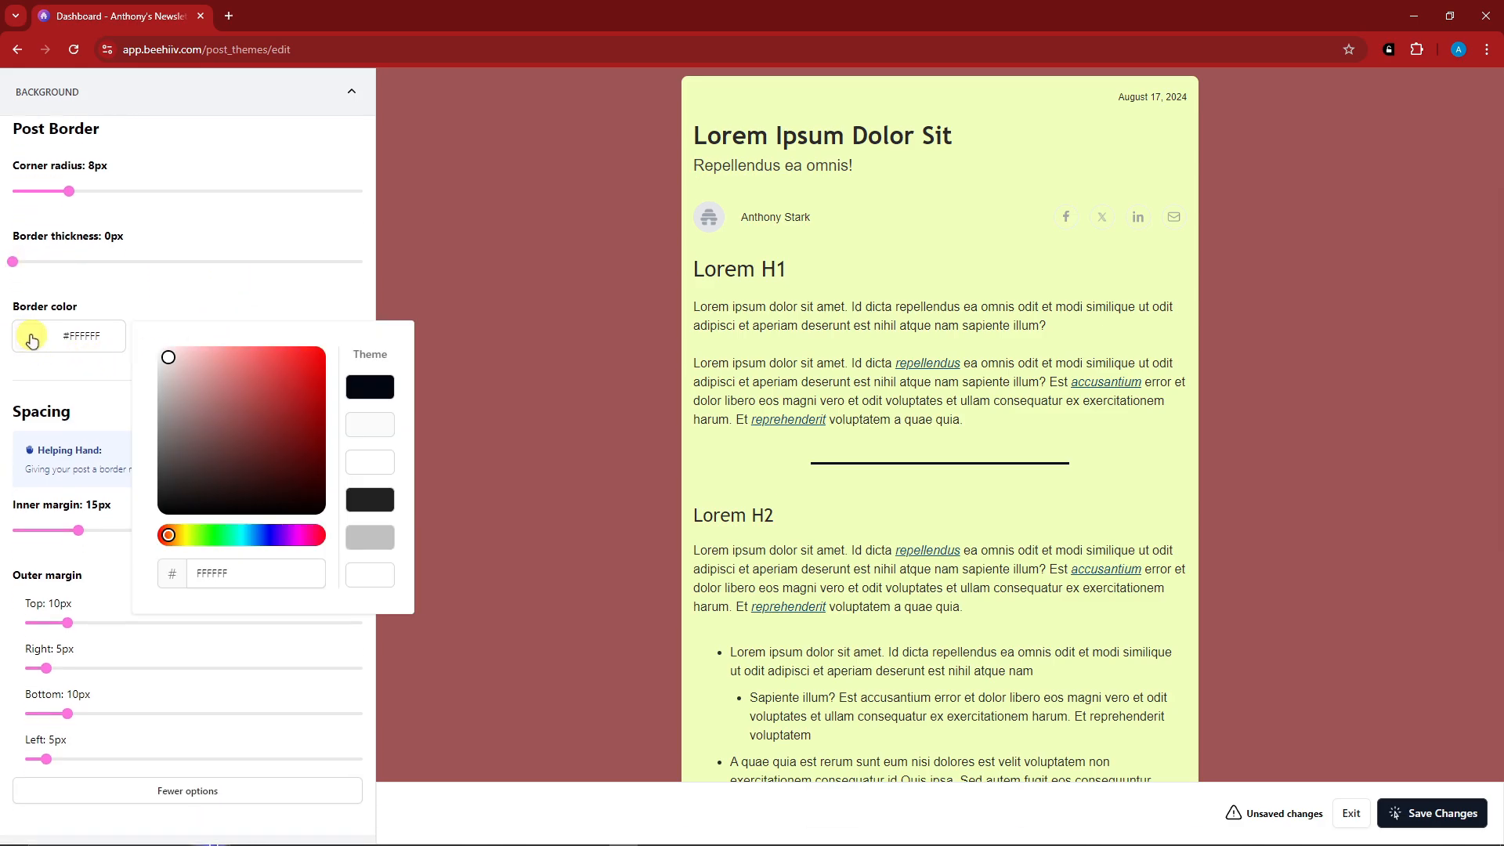
left_click_drag(170, 362, 168, 488)
left_click(266, 237)
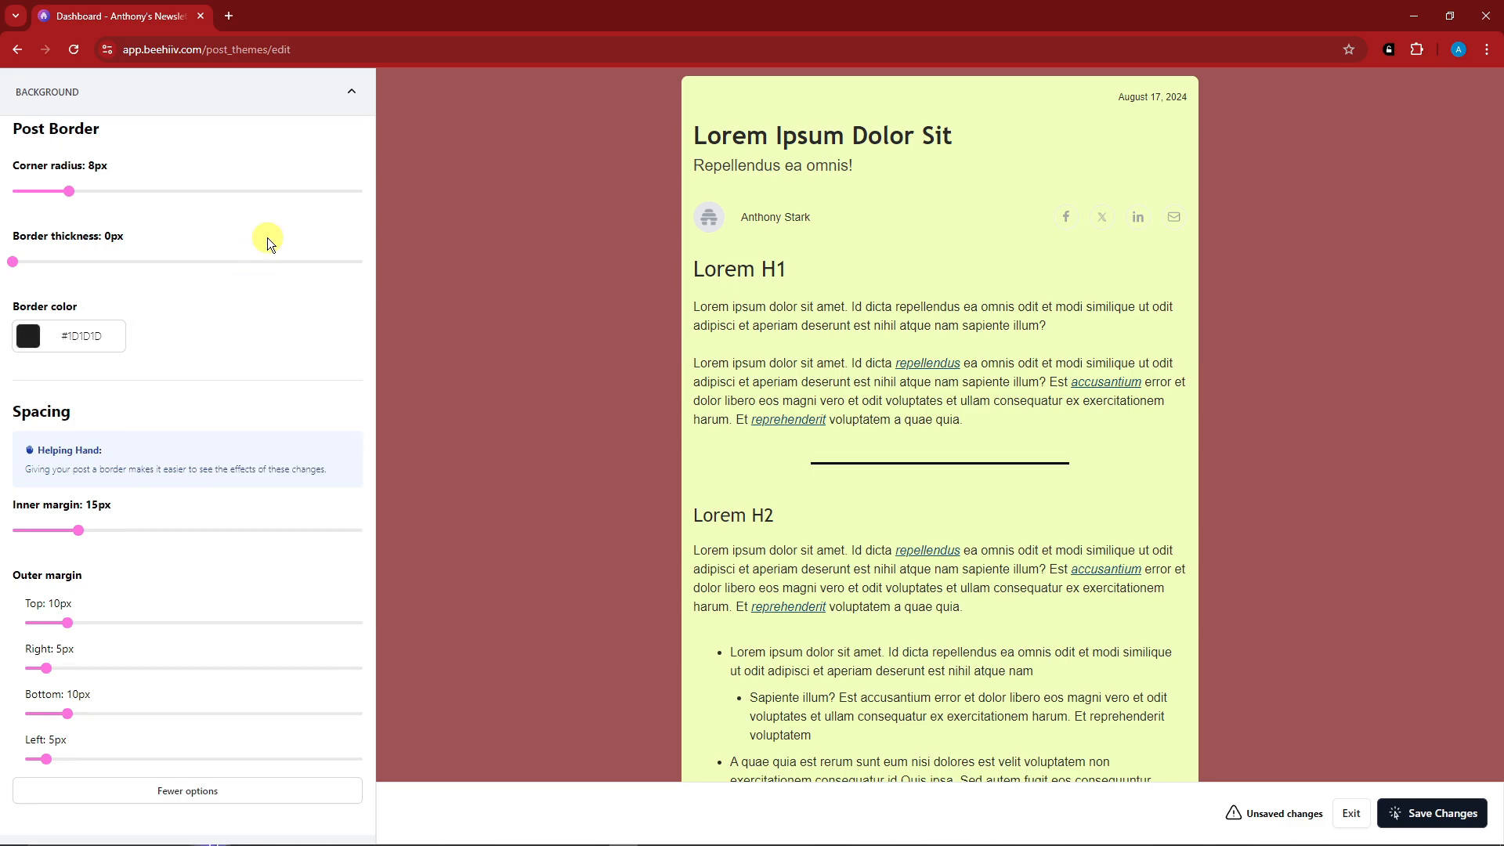
Make the post's outer margin a uniform 10px on all four sides
scroll(232, 372, "down", 3)
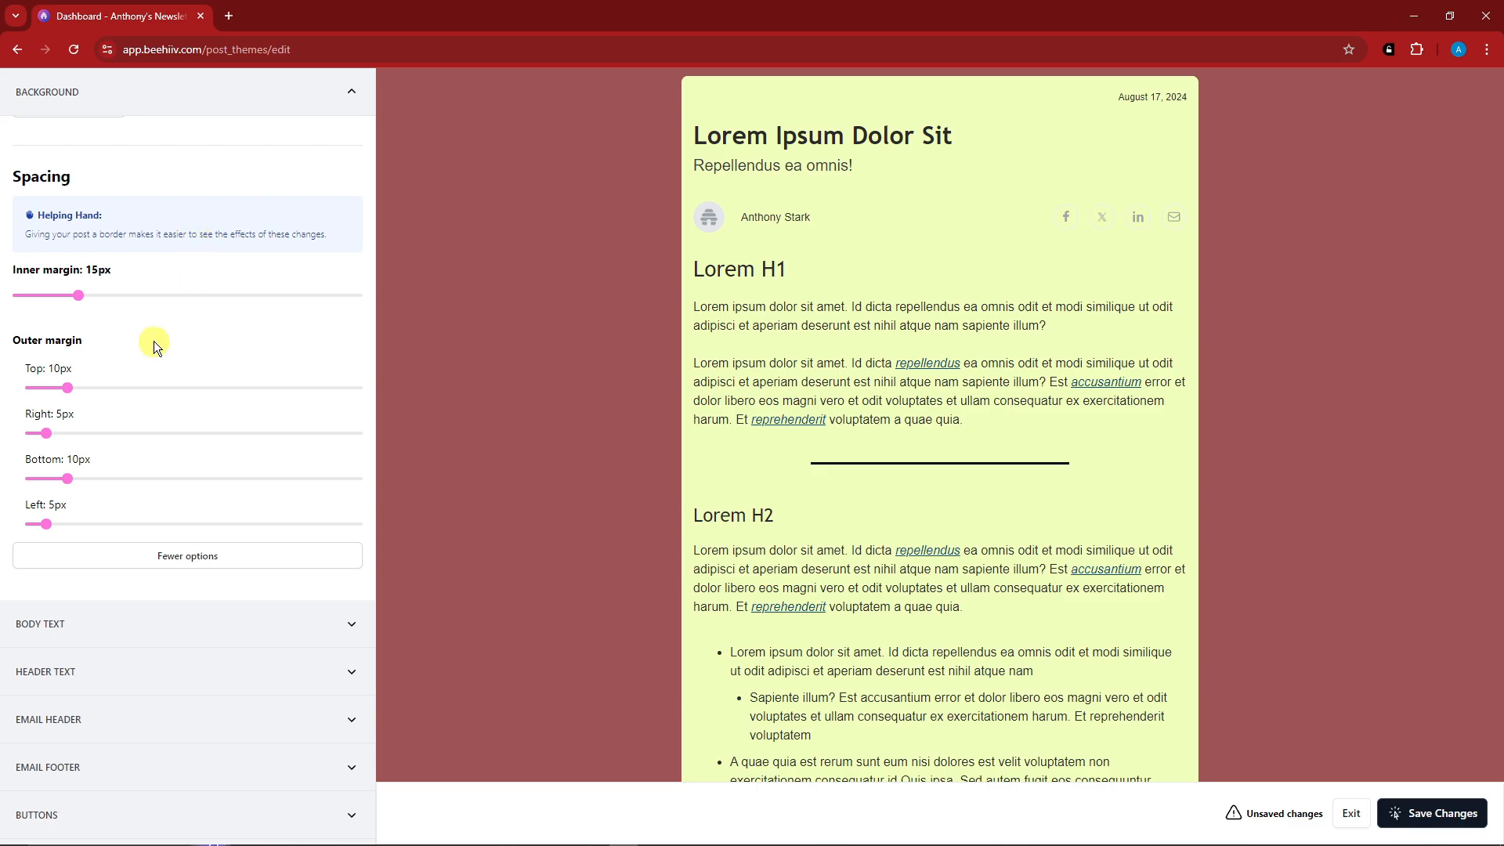
scroll(86, 348, "down", 2)
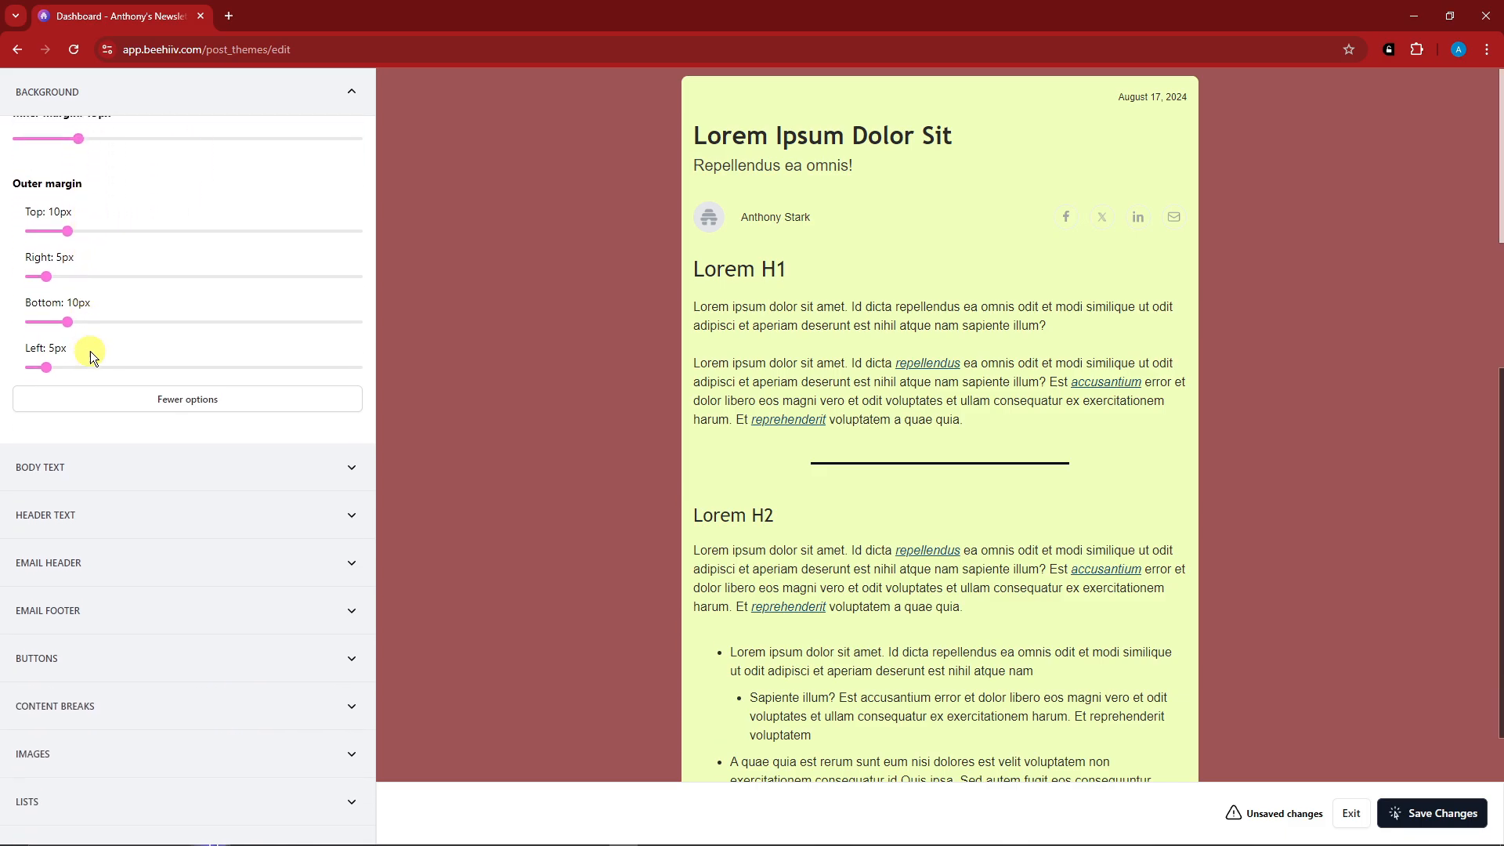
left_click(206, 402)
left_click(180, 246)
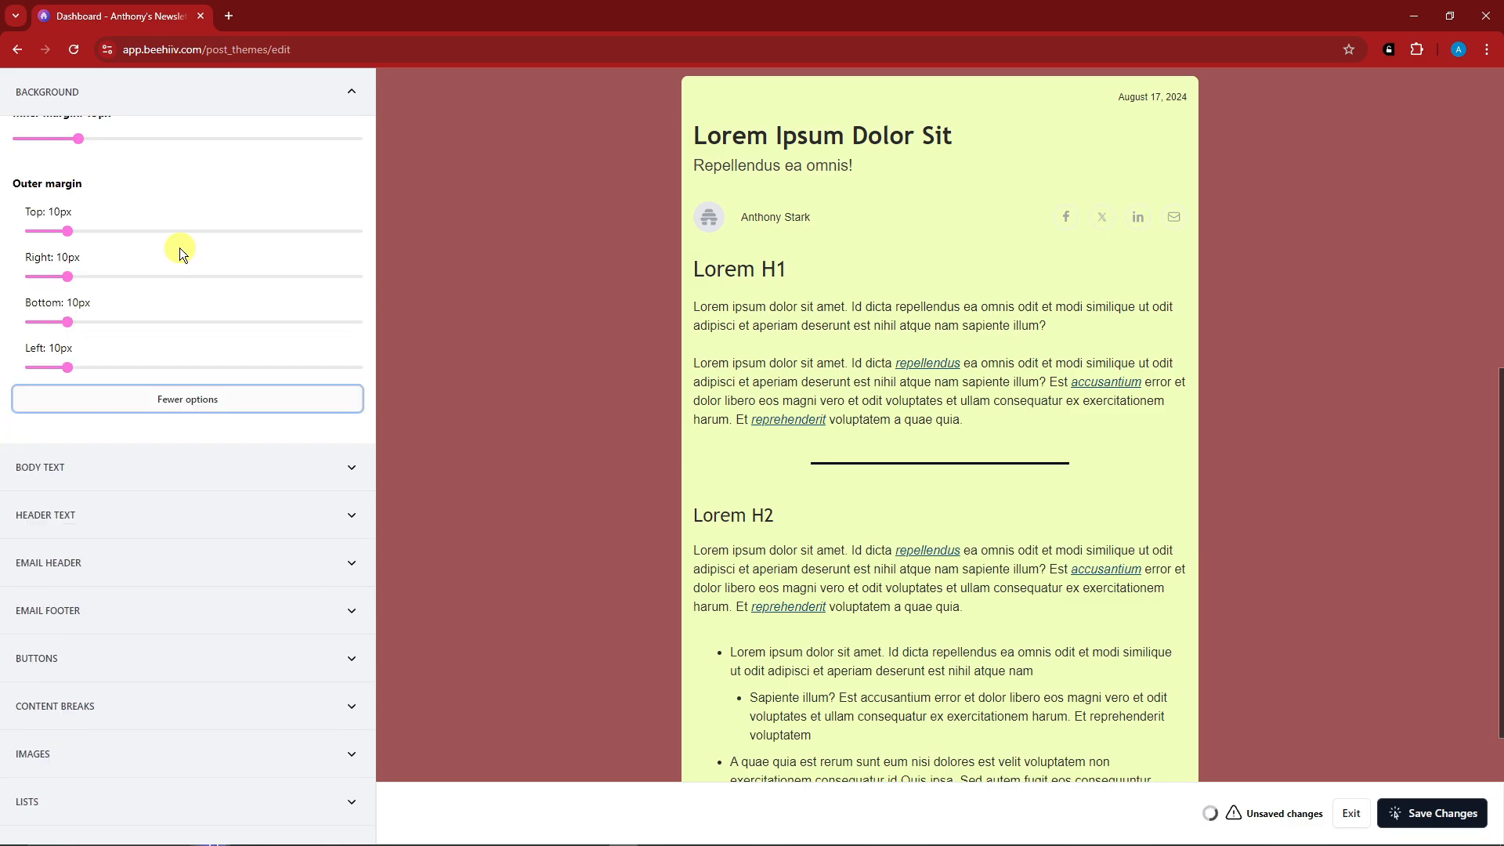
Look through the remaining theme sections, including the header text and embeds settings
scroll(311, 468, "down", 3)
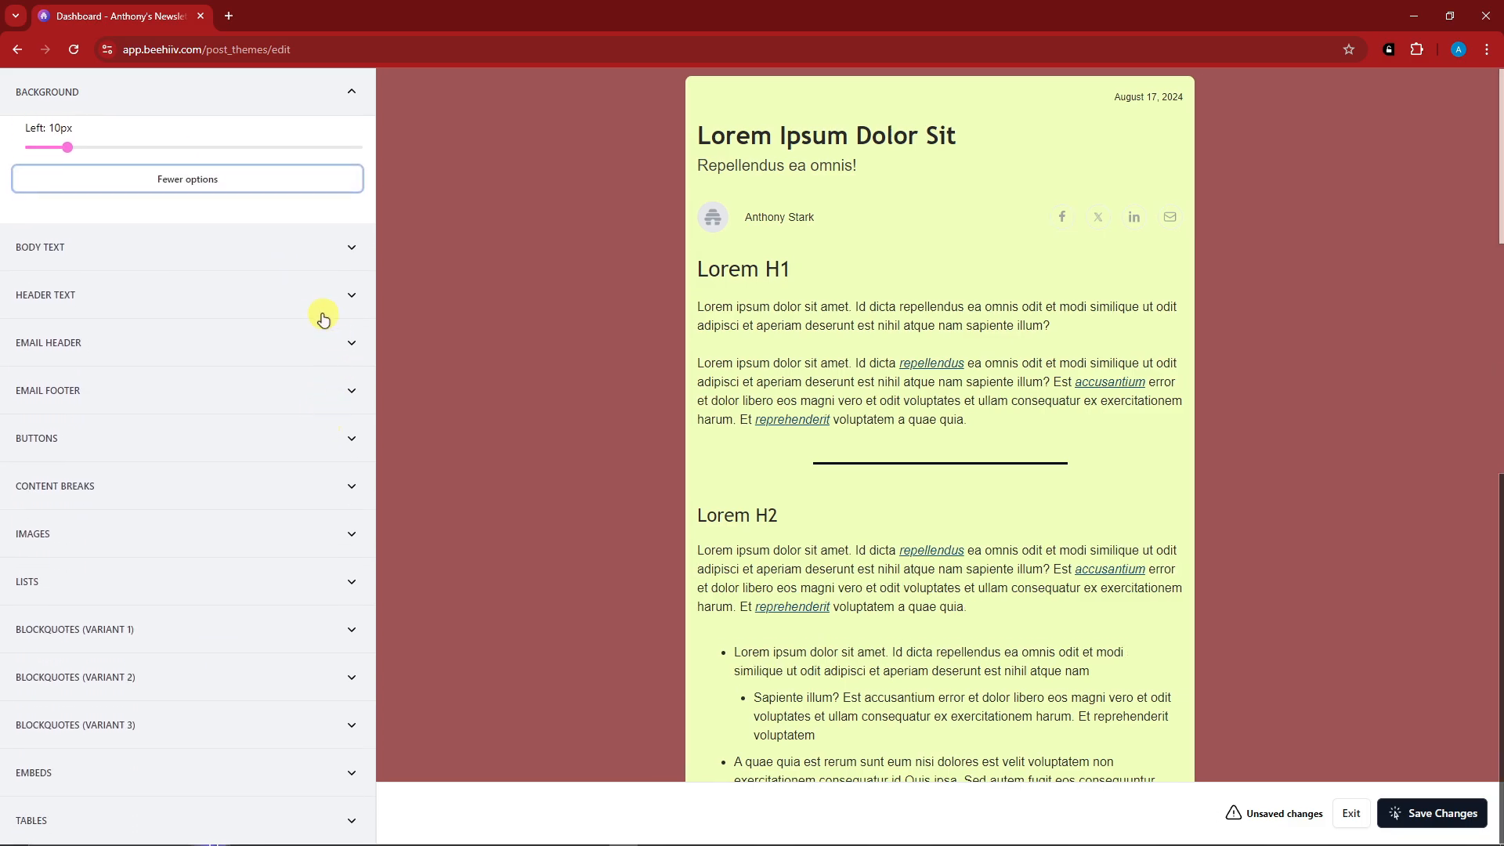
left_click(349, 296)
left_click(350, 174)
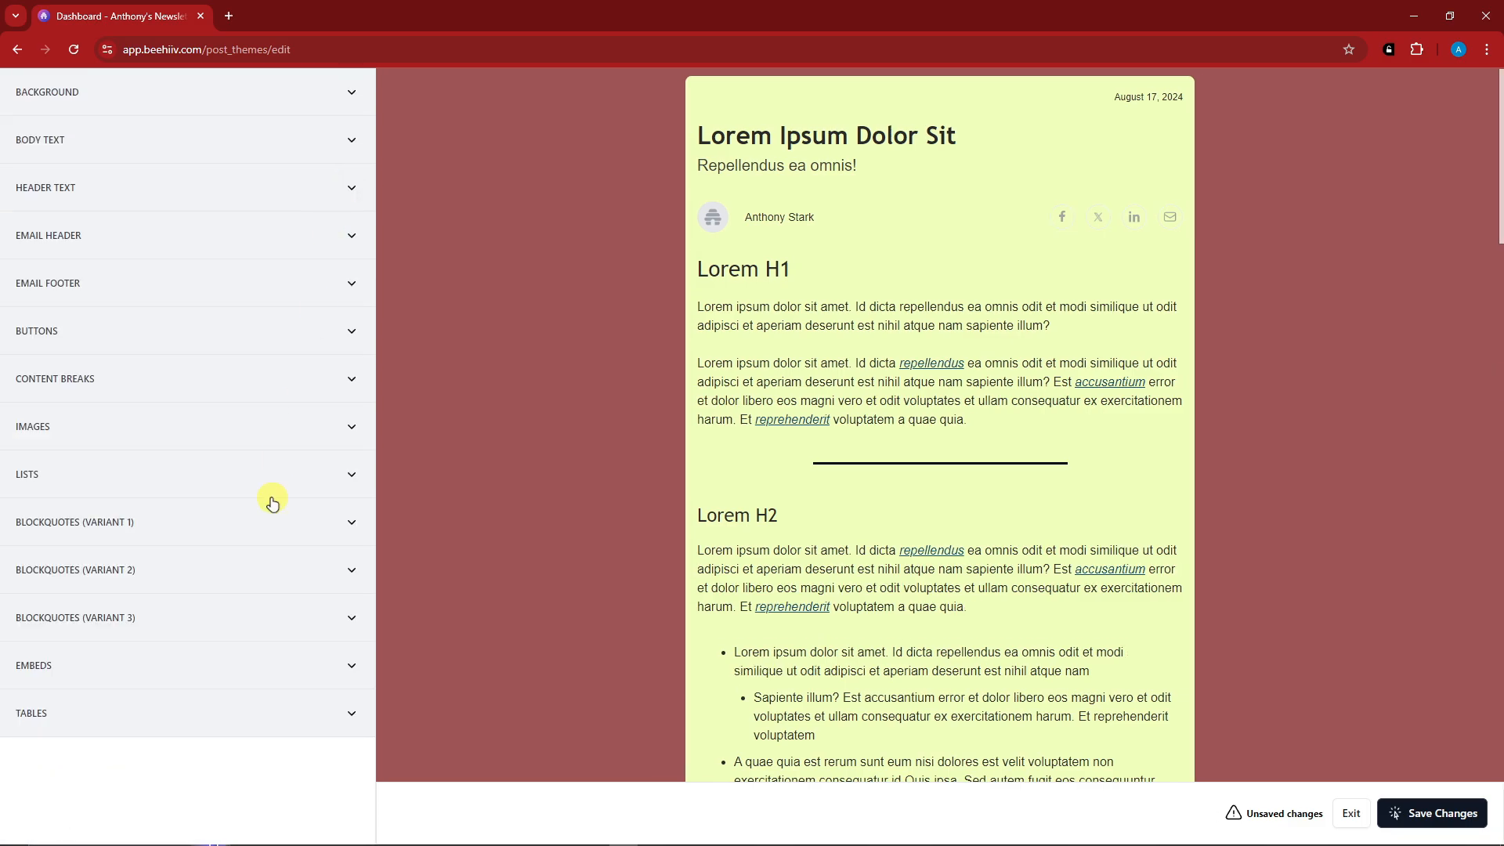
left_click(351, 665)
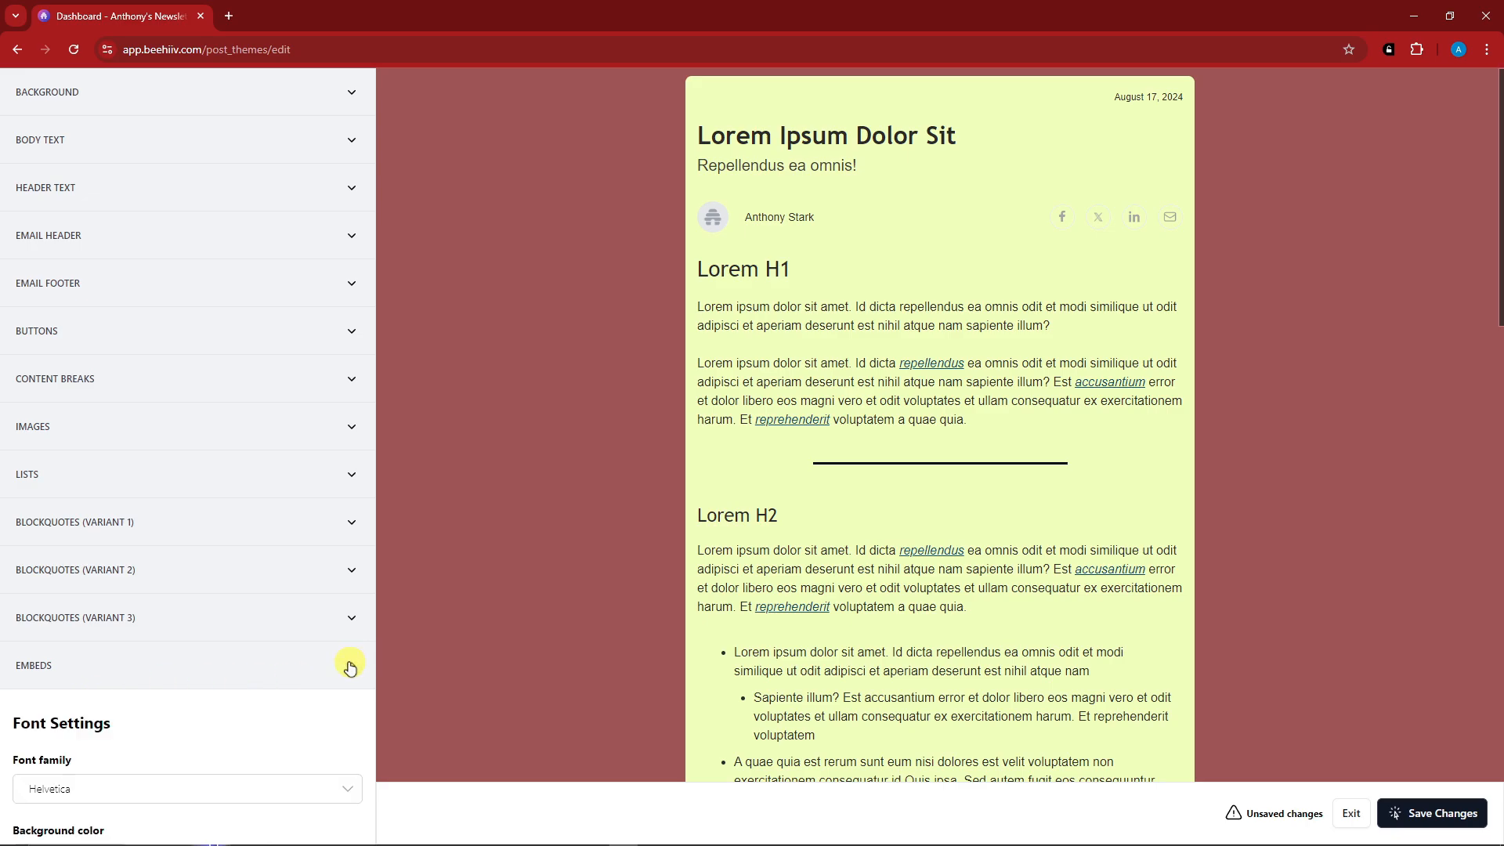
scroll(345, 661, "down", 3)
left_click(351, 430)
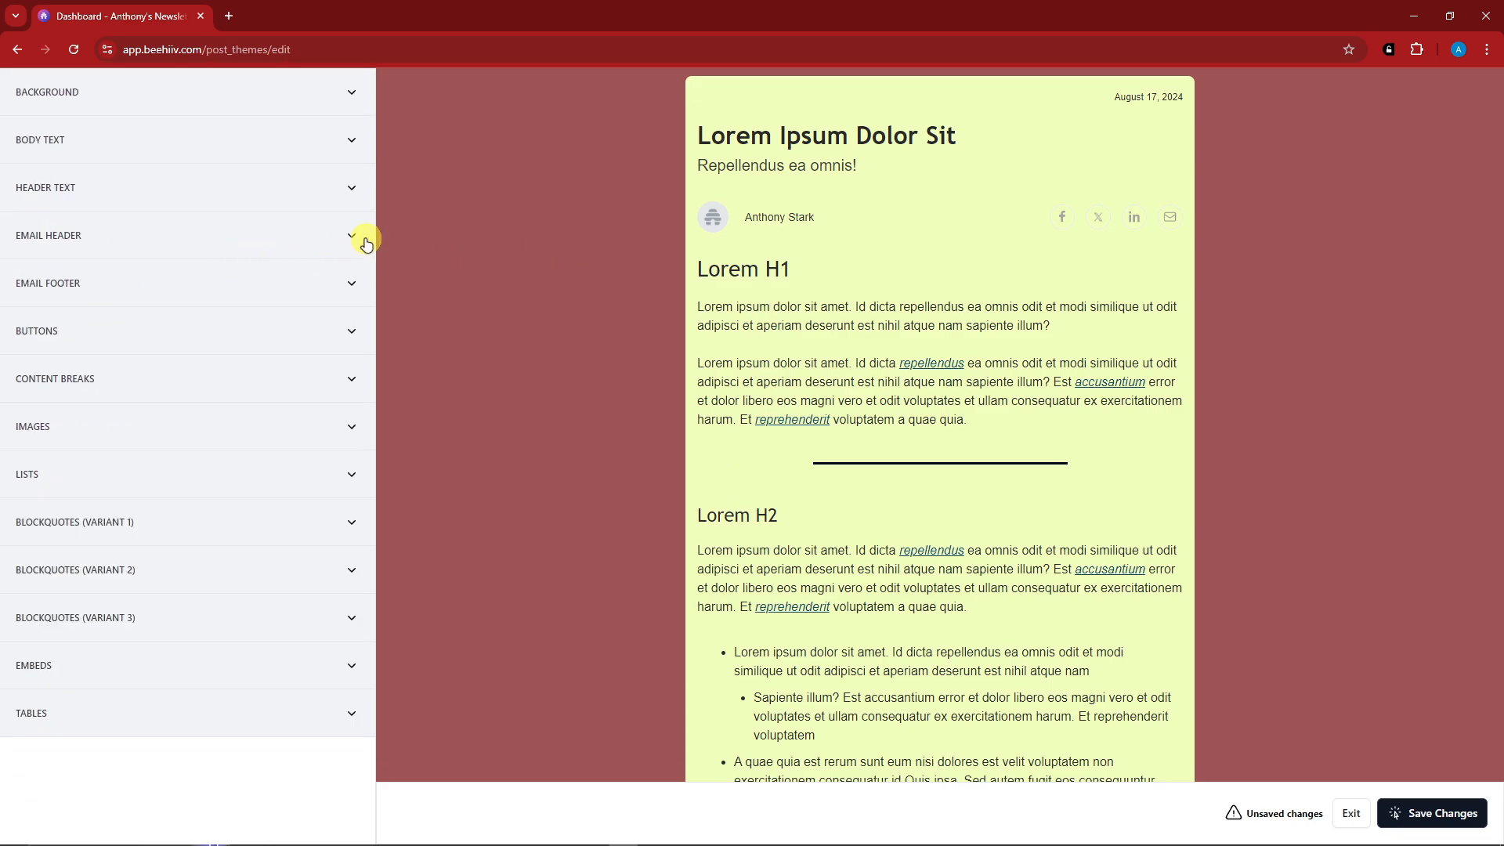
Save the theme changes and start a new post from the dashboard as a blank draft
left_click(1402, 811)
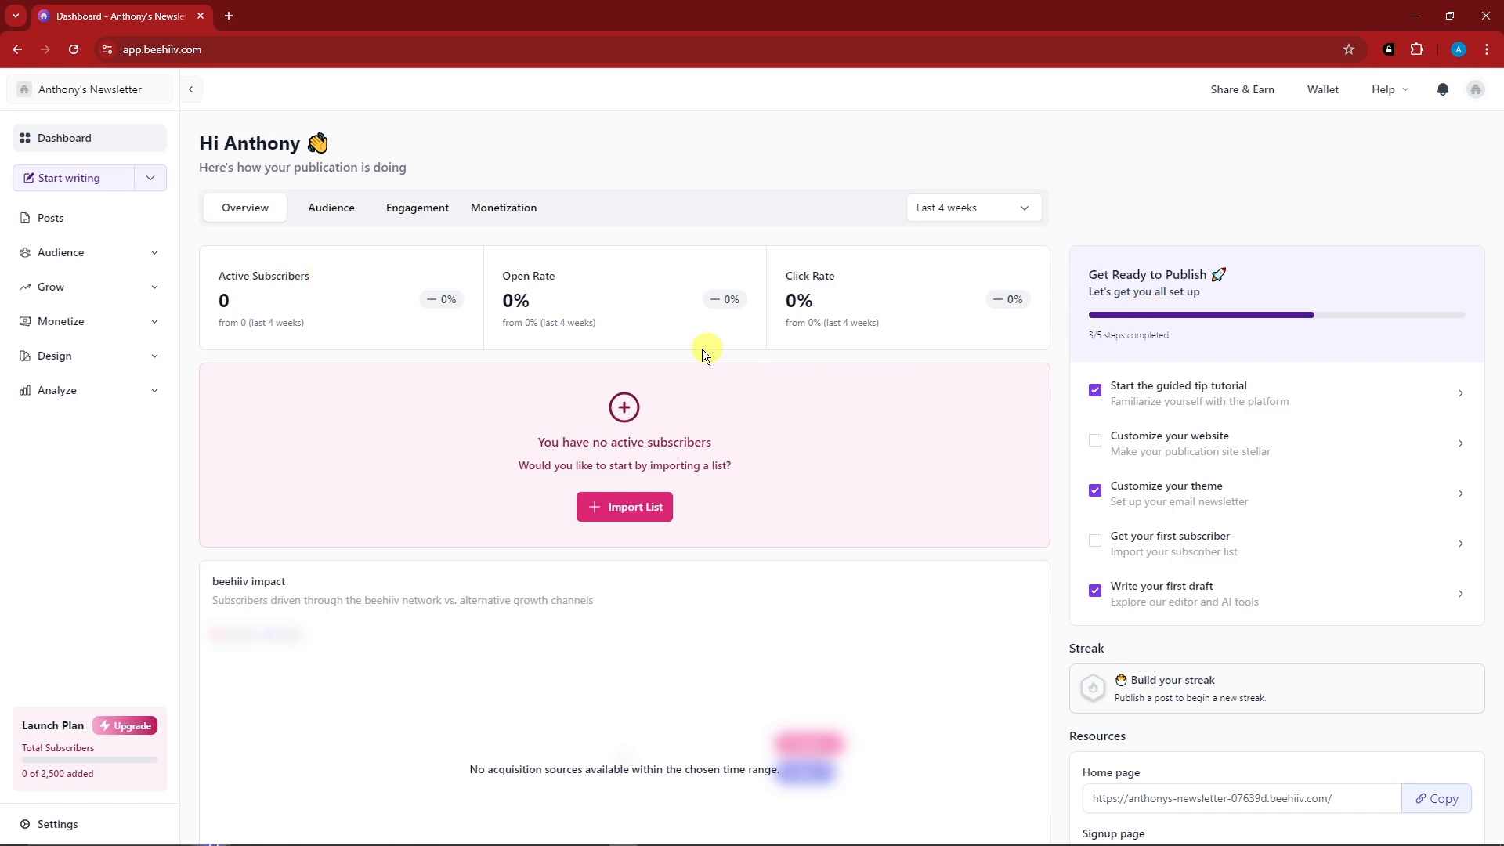
left_click(152, 182)
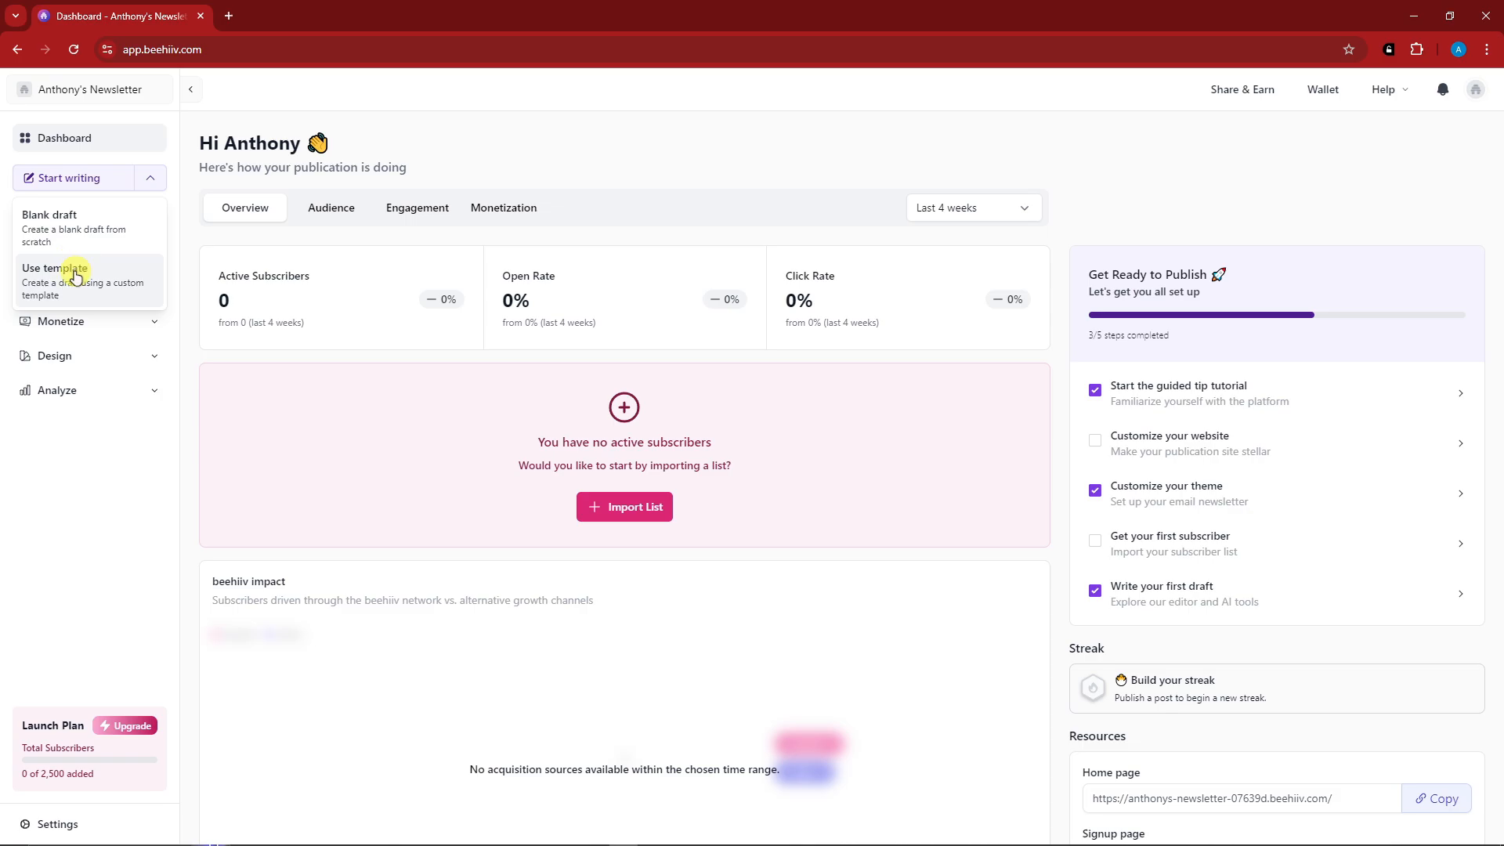
left_click(55, 218)
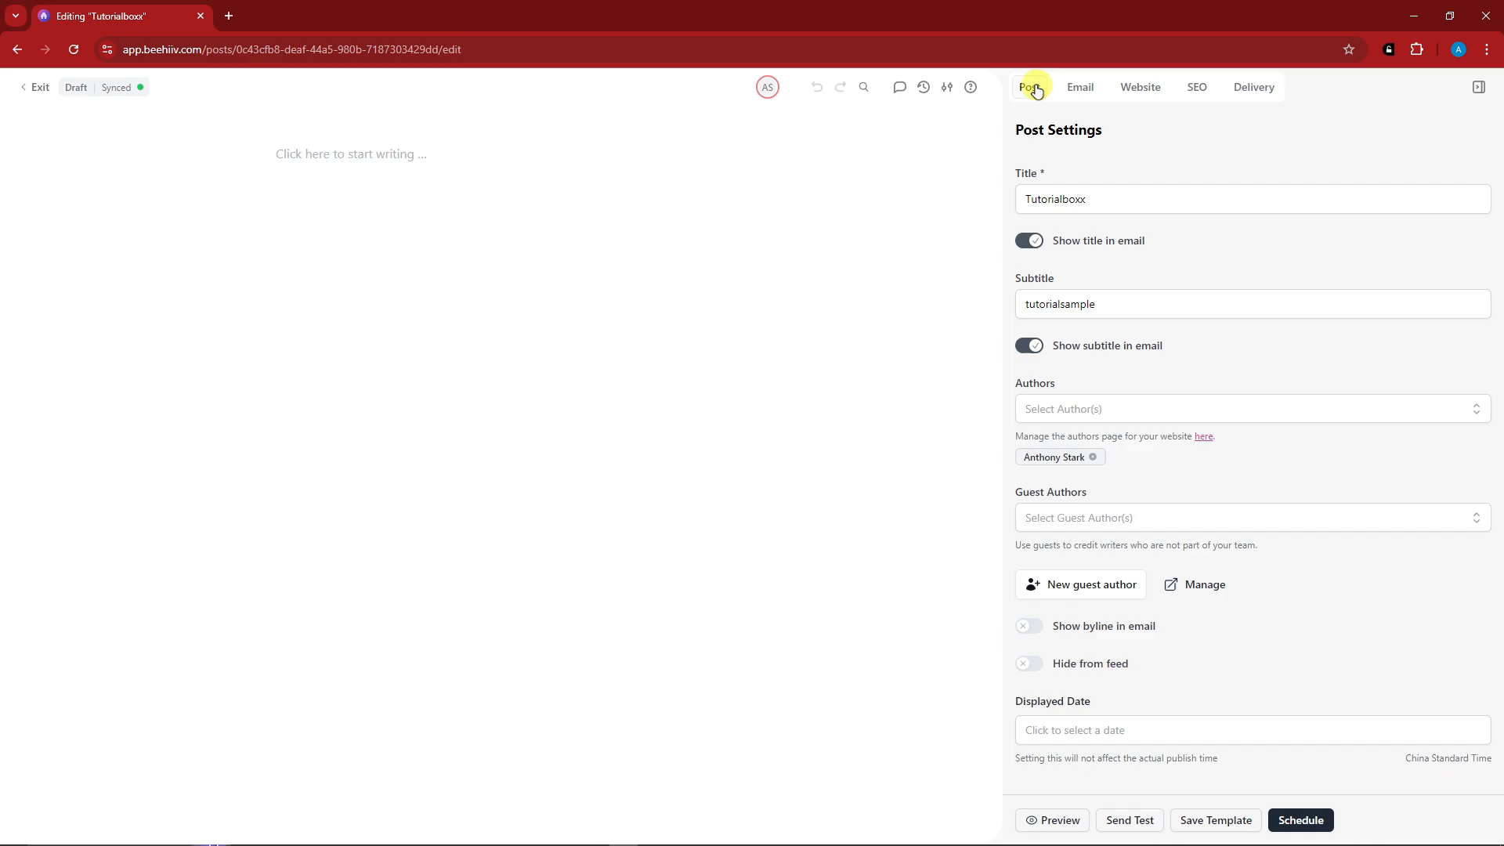
Review the draft's email, website, SEO and delivery settings and return to the post settings
left_click(1080, 88)
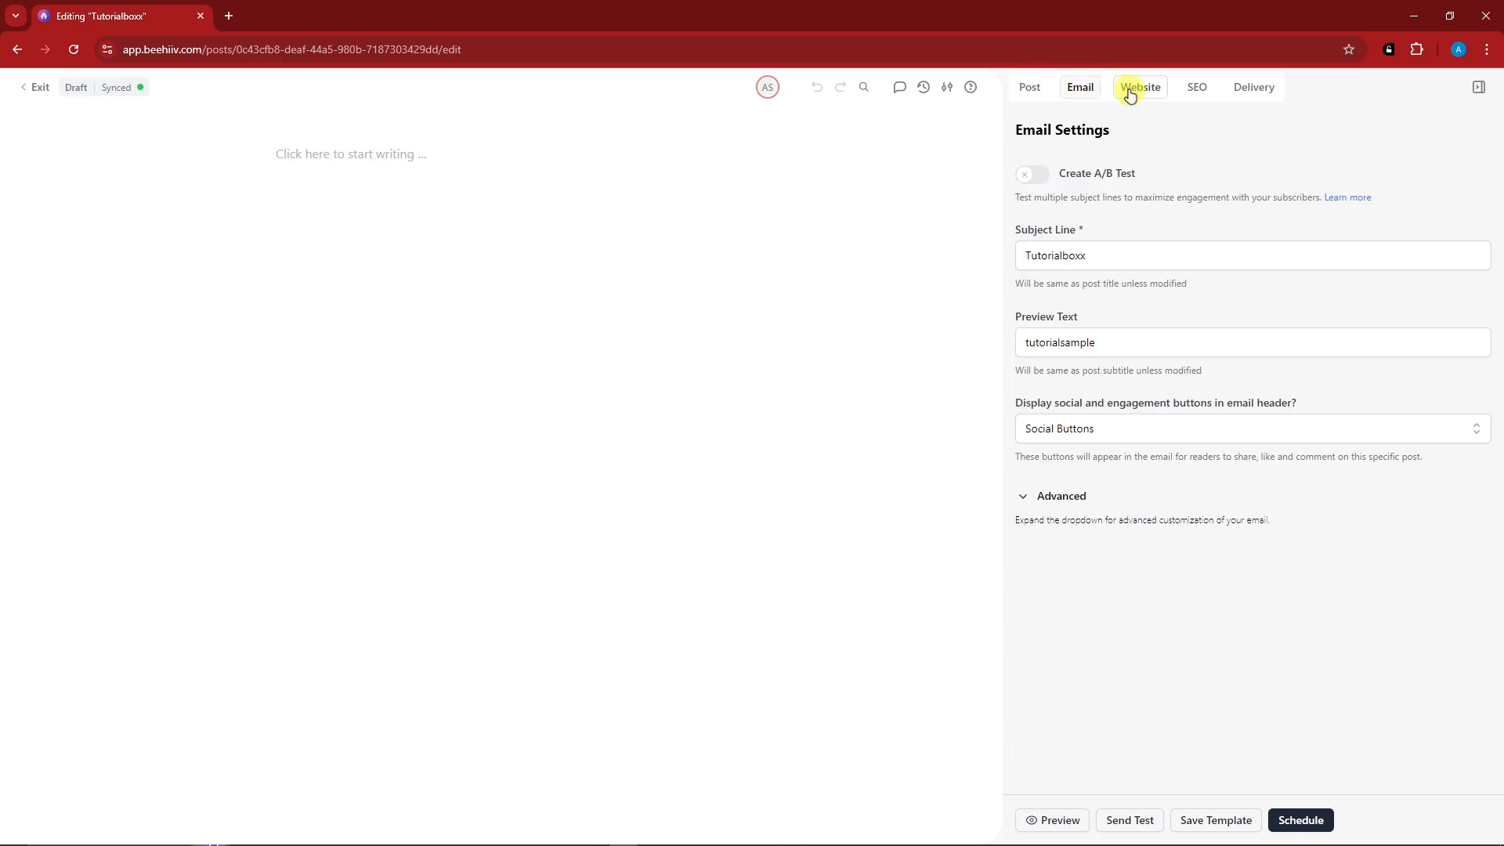
left_click(1138, 88)
left_click(1197, 87)
left_click(1283, 91)
left_click(1035, 89)
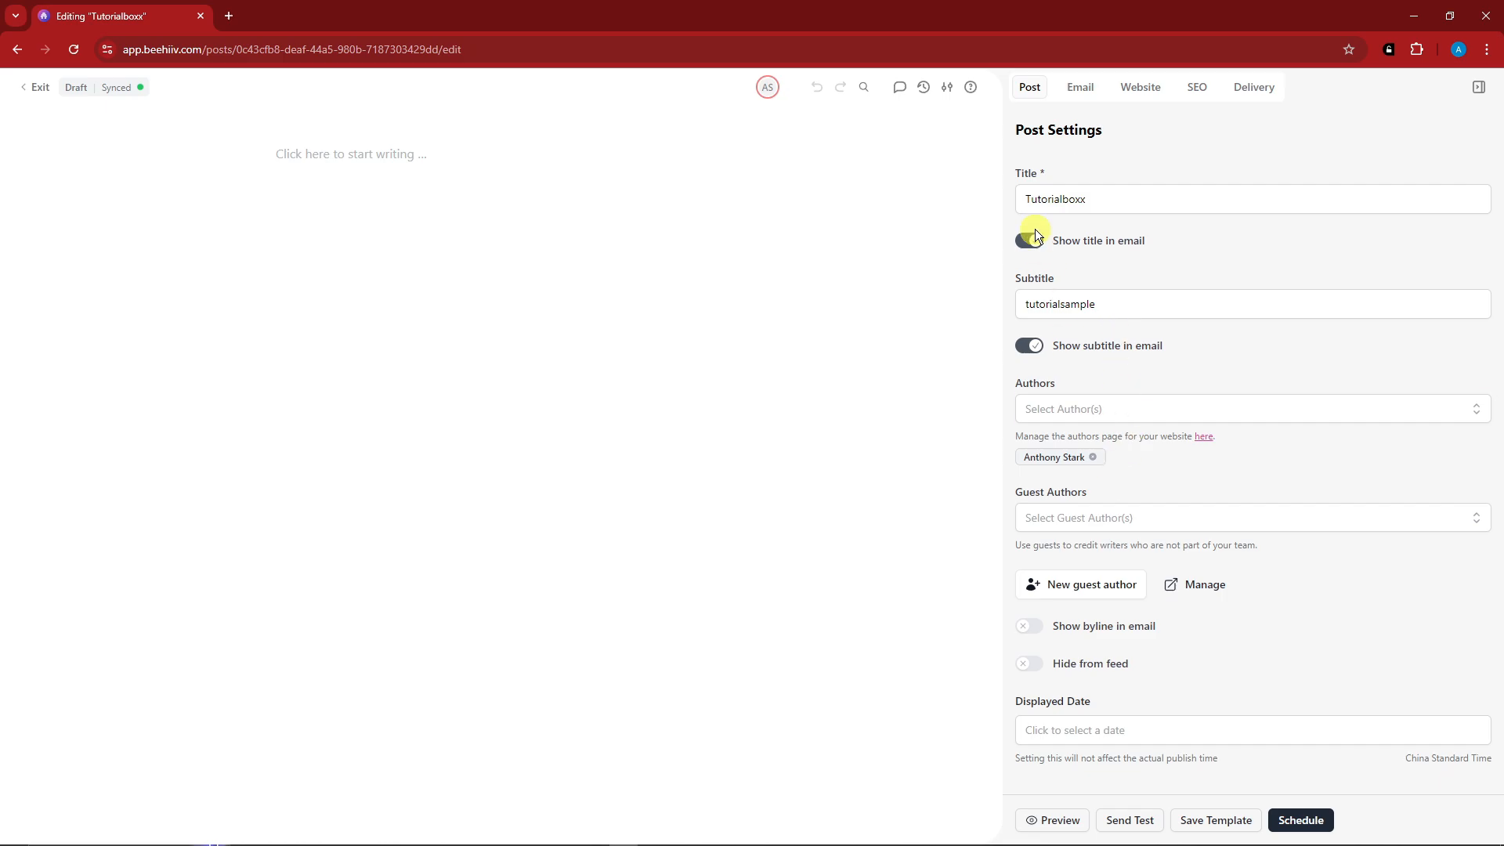
left_click(1077, 88)
left_click(1031, 88)
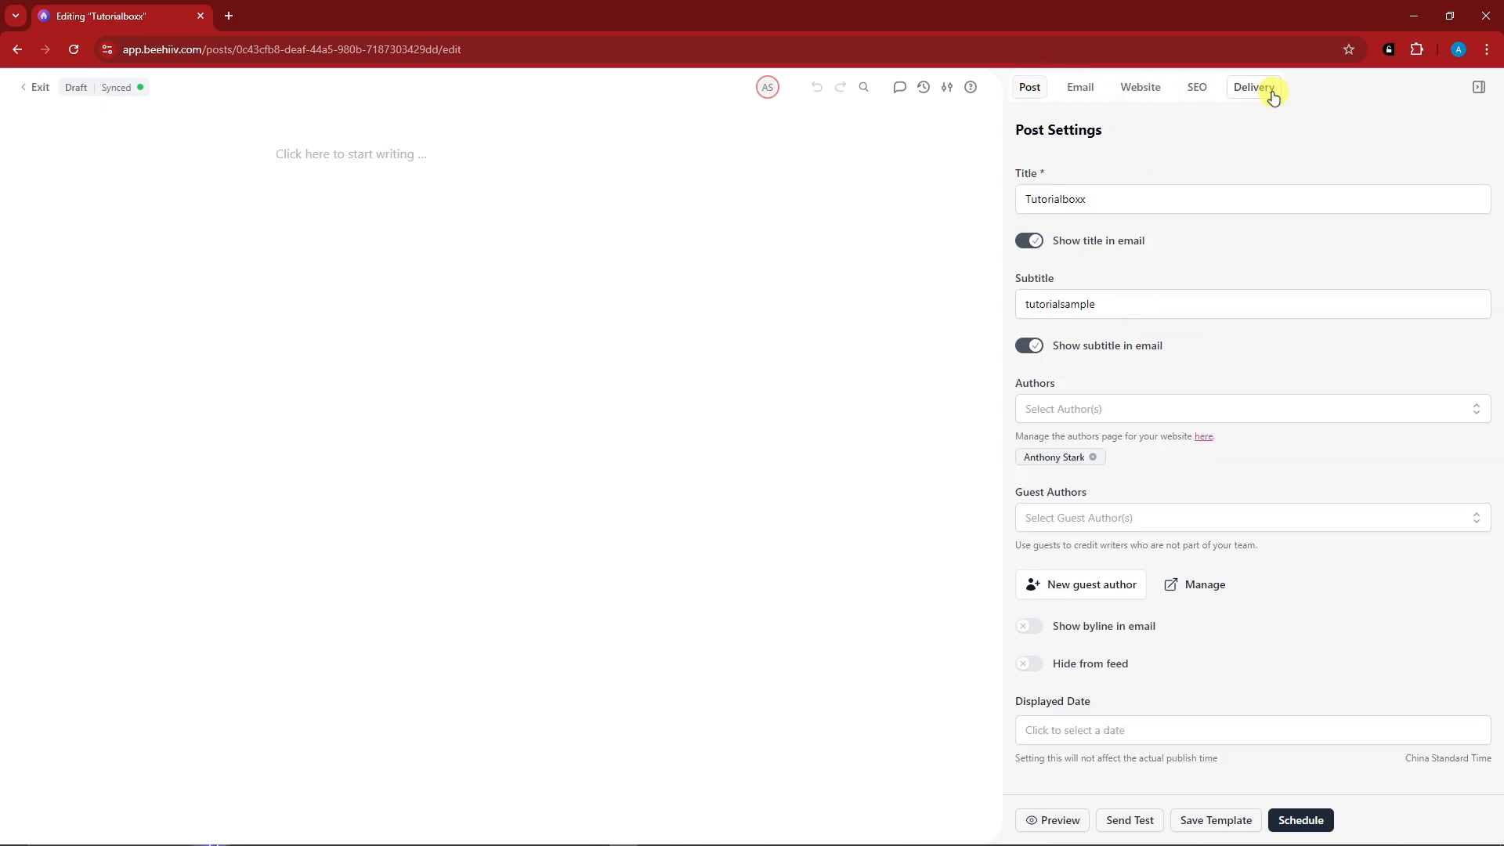
left_click(1256, 89)
left_click(1028, 87)
Look through the content blocks that can be inserted in the post body, and dismiss the list without inserting any
left_click(361, 162)
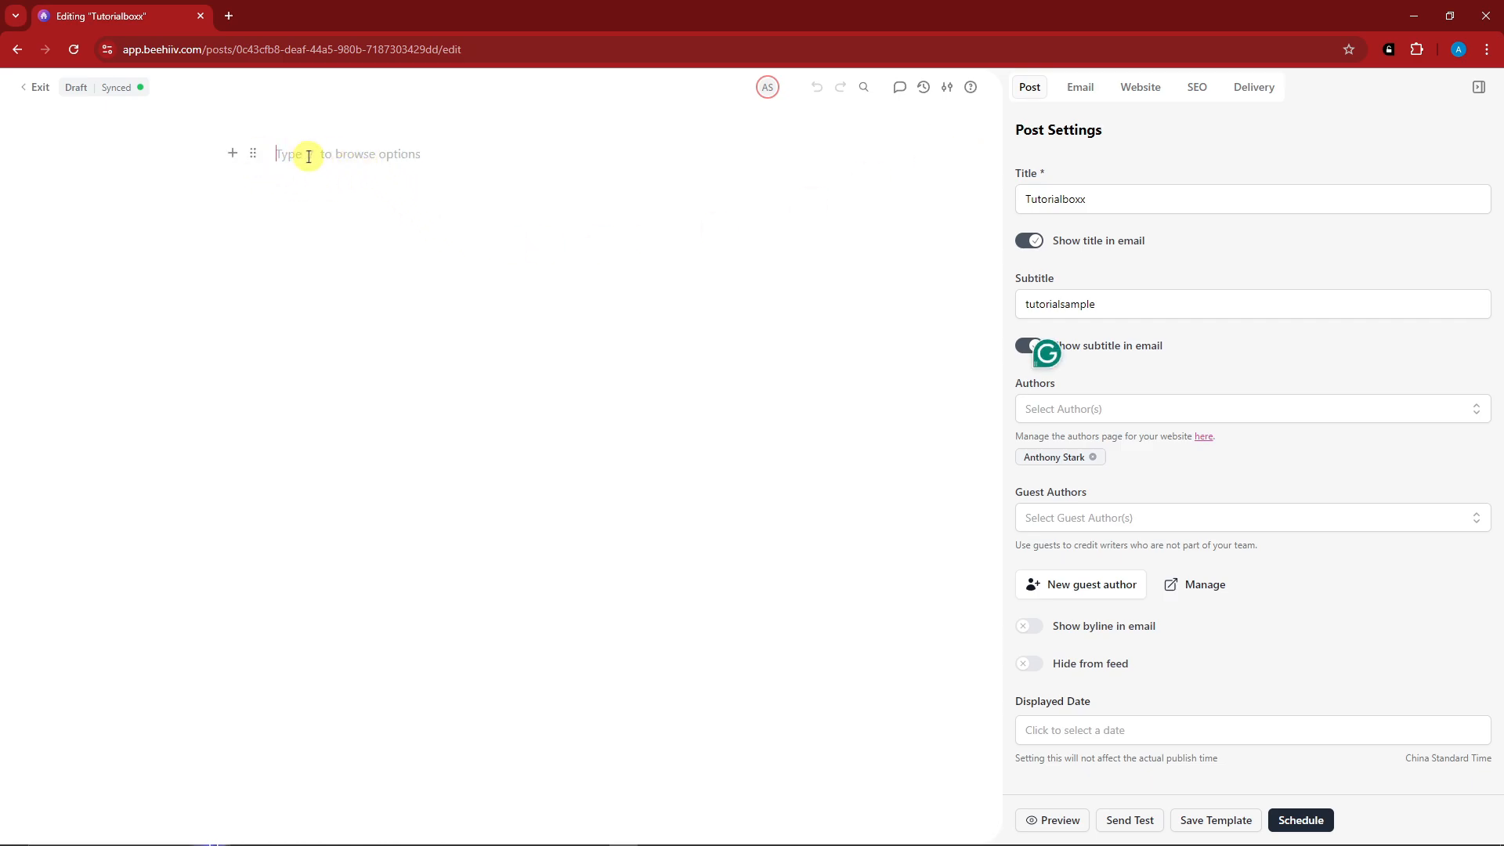
type("/")
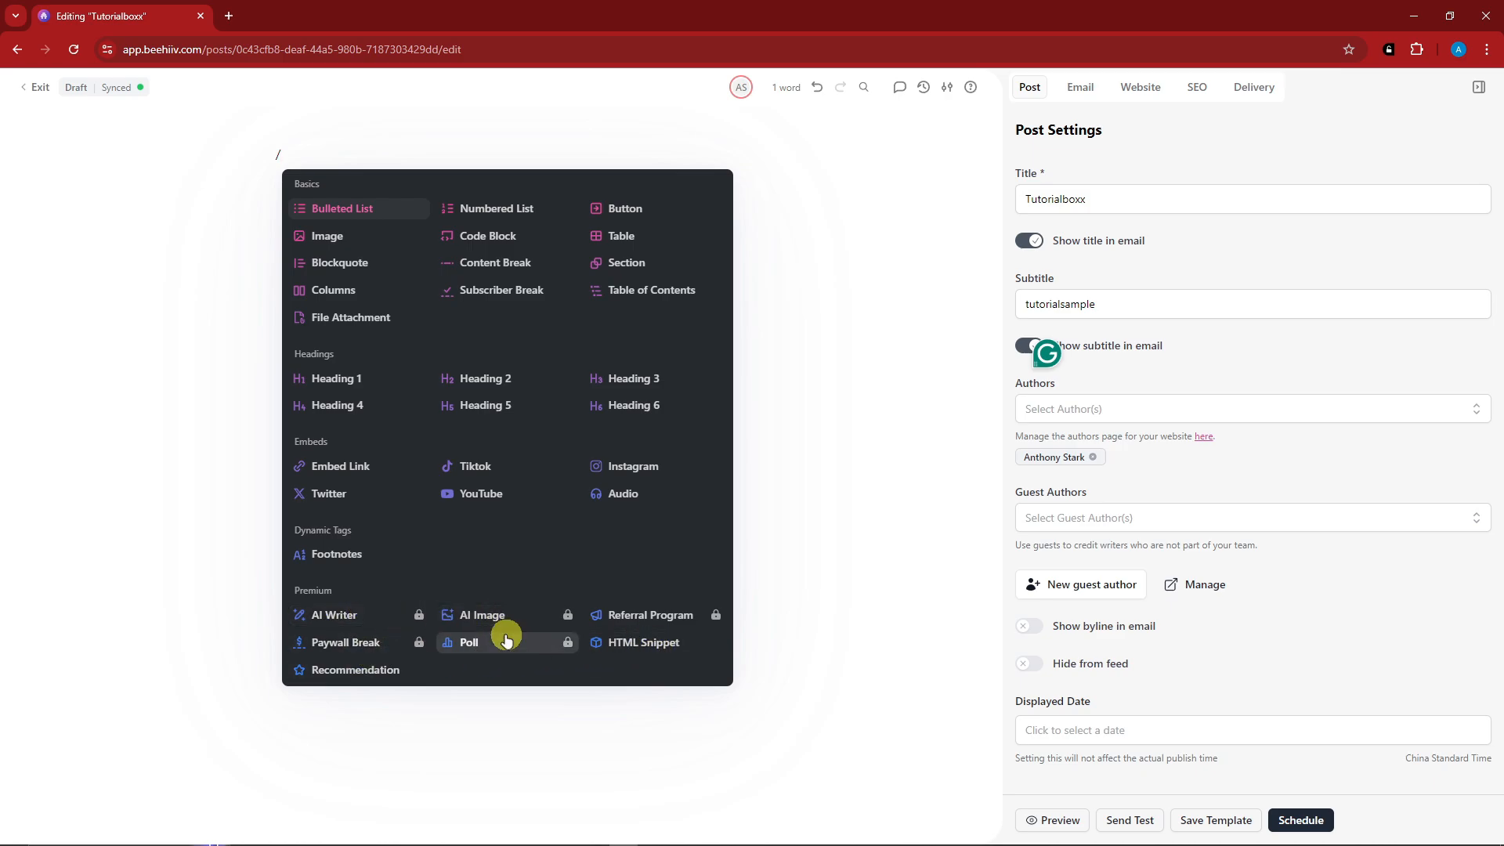
left_click(293, 151)
key("BackSpace")
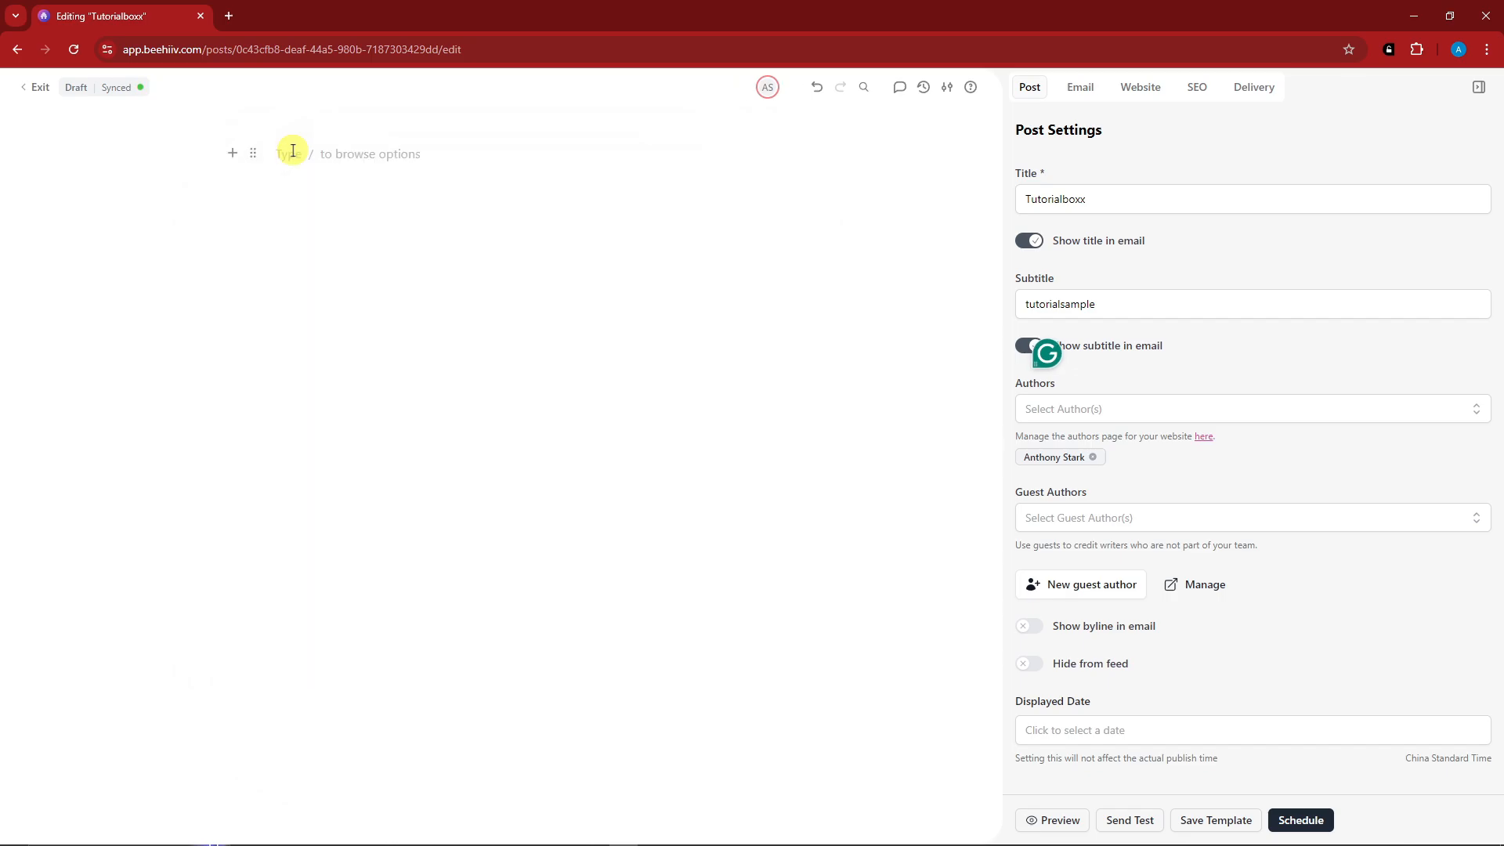
Write "Tutorialboxx Newsletter" as the first line of the post body and start a new paragraph below it
type("Tutorialboxx ")
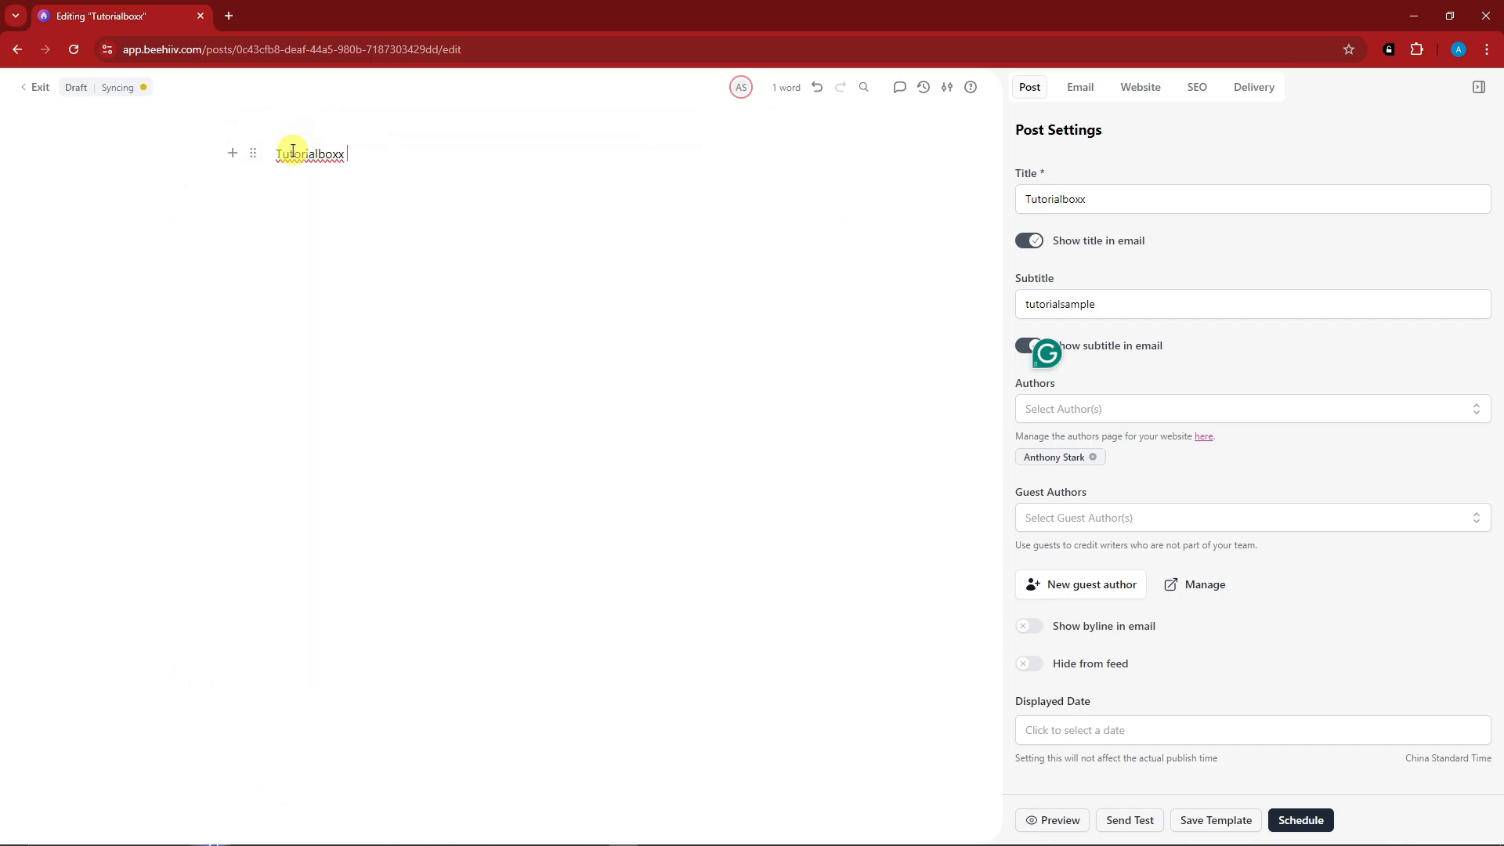
type("Newsletter")
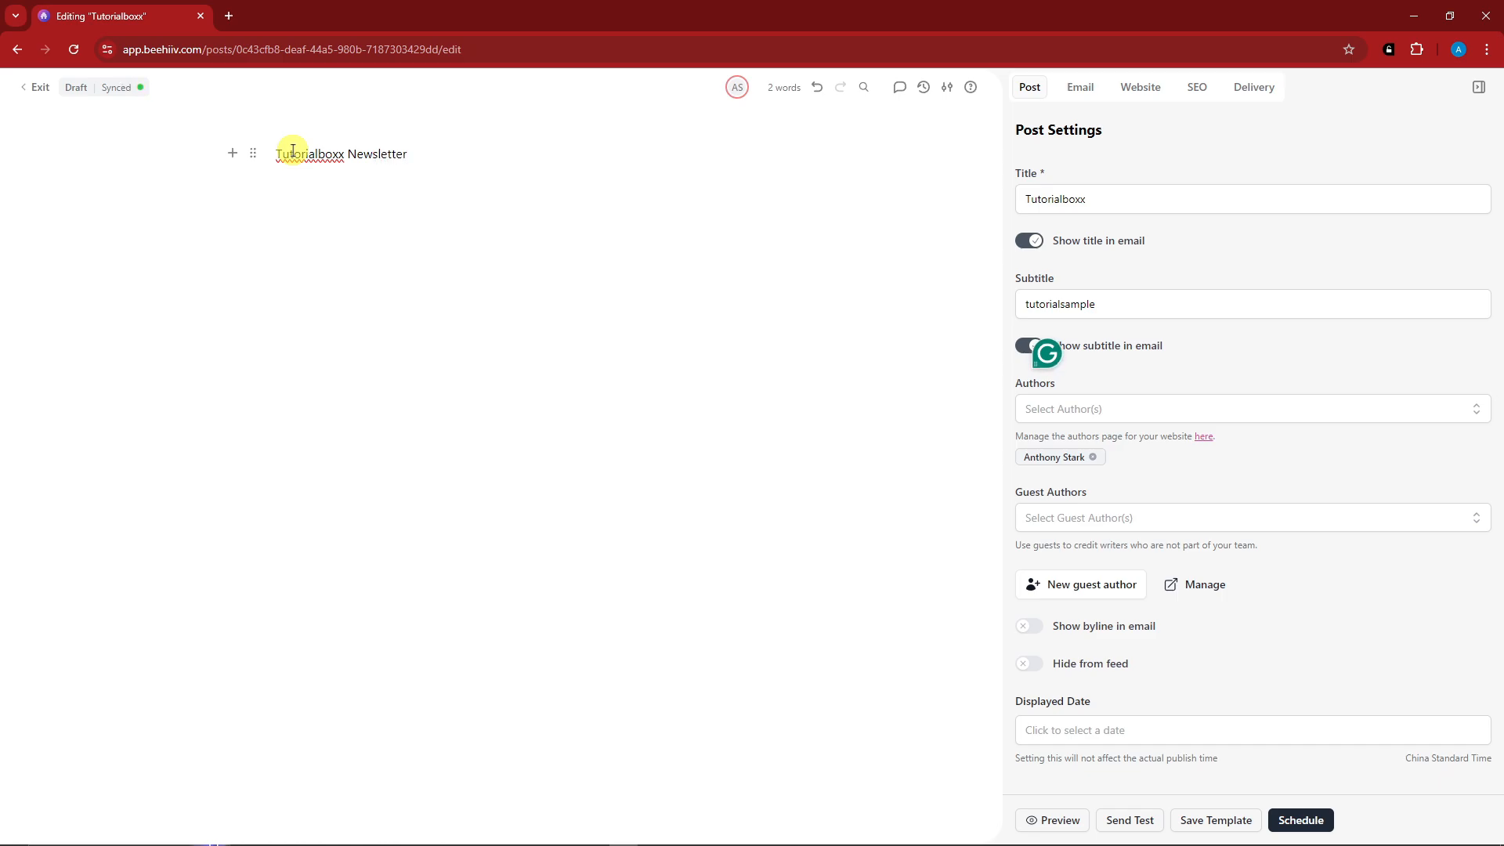
key("Return")
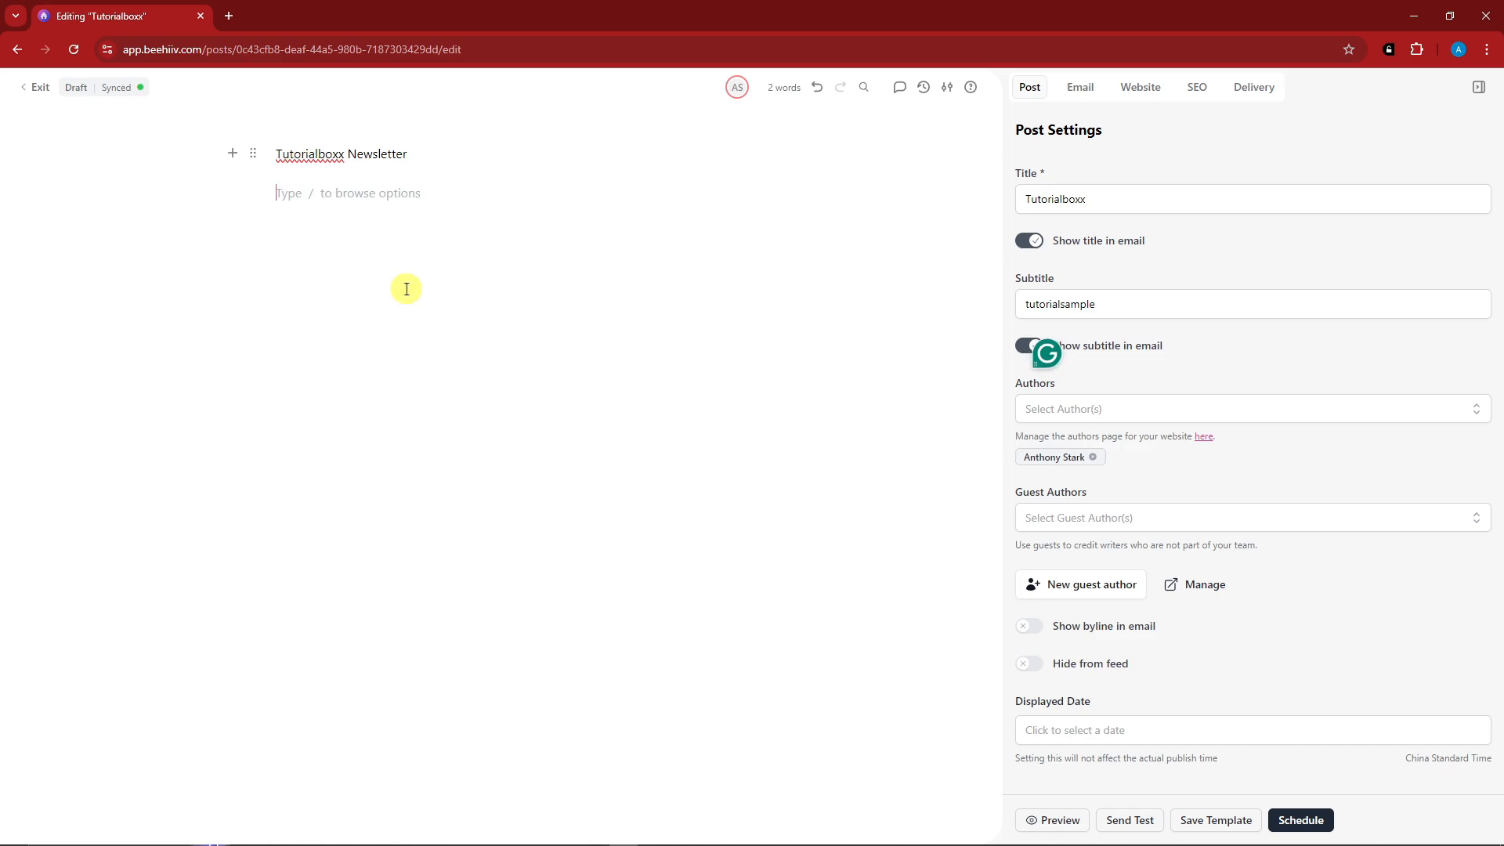
Insert an image block below the text with the cartoon chef GIF from Giphy's Entertainment category
type("/")
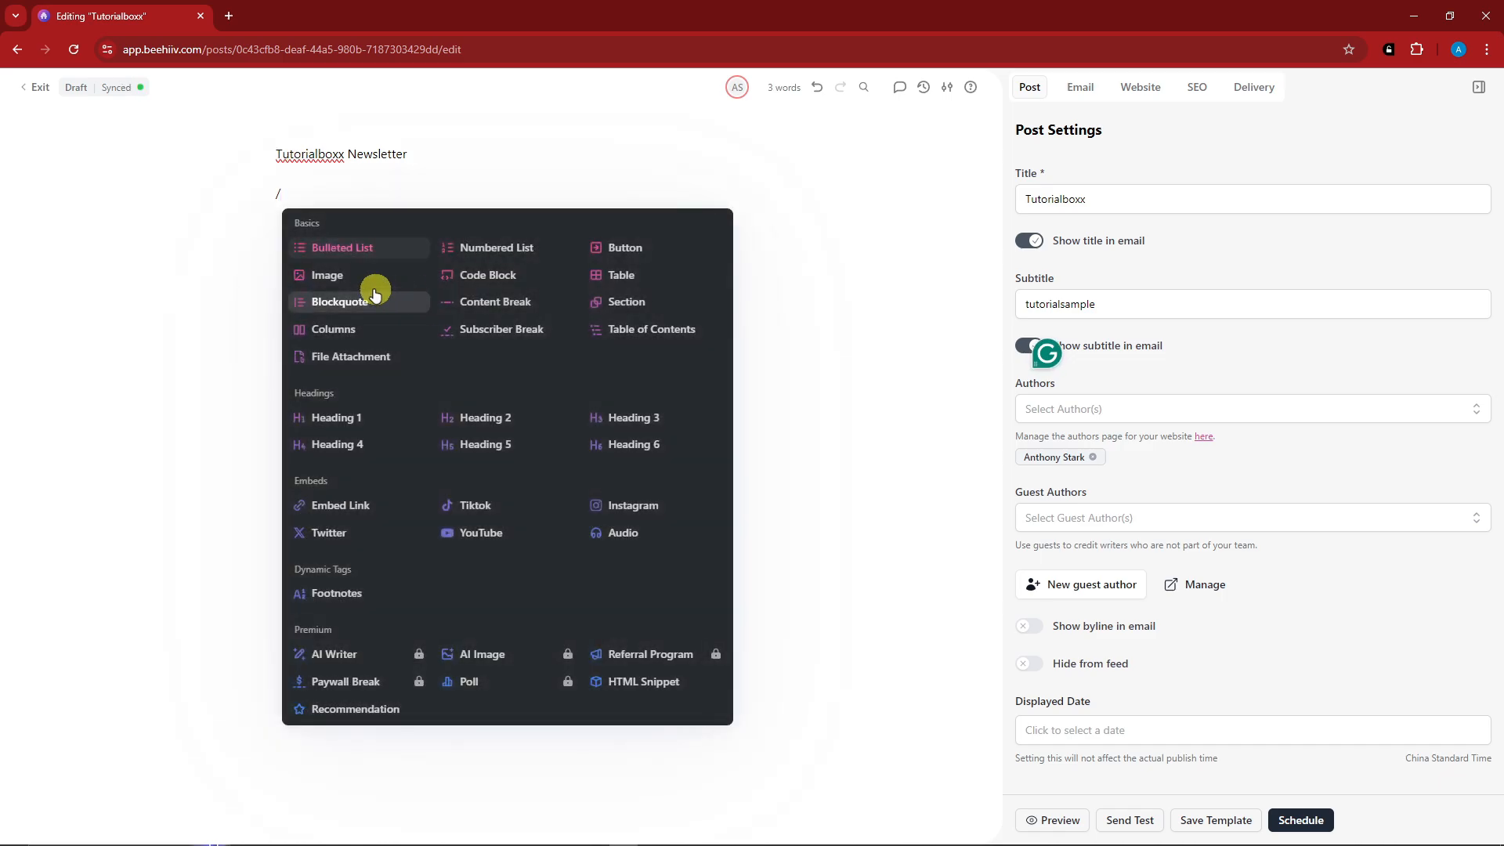
left_click(340, 281)
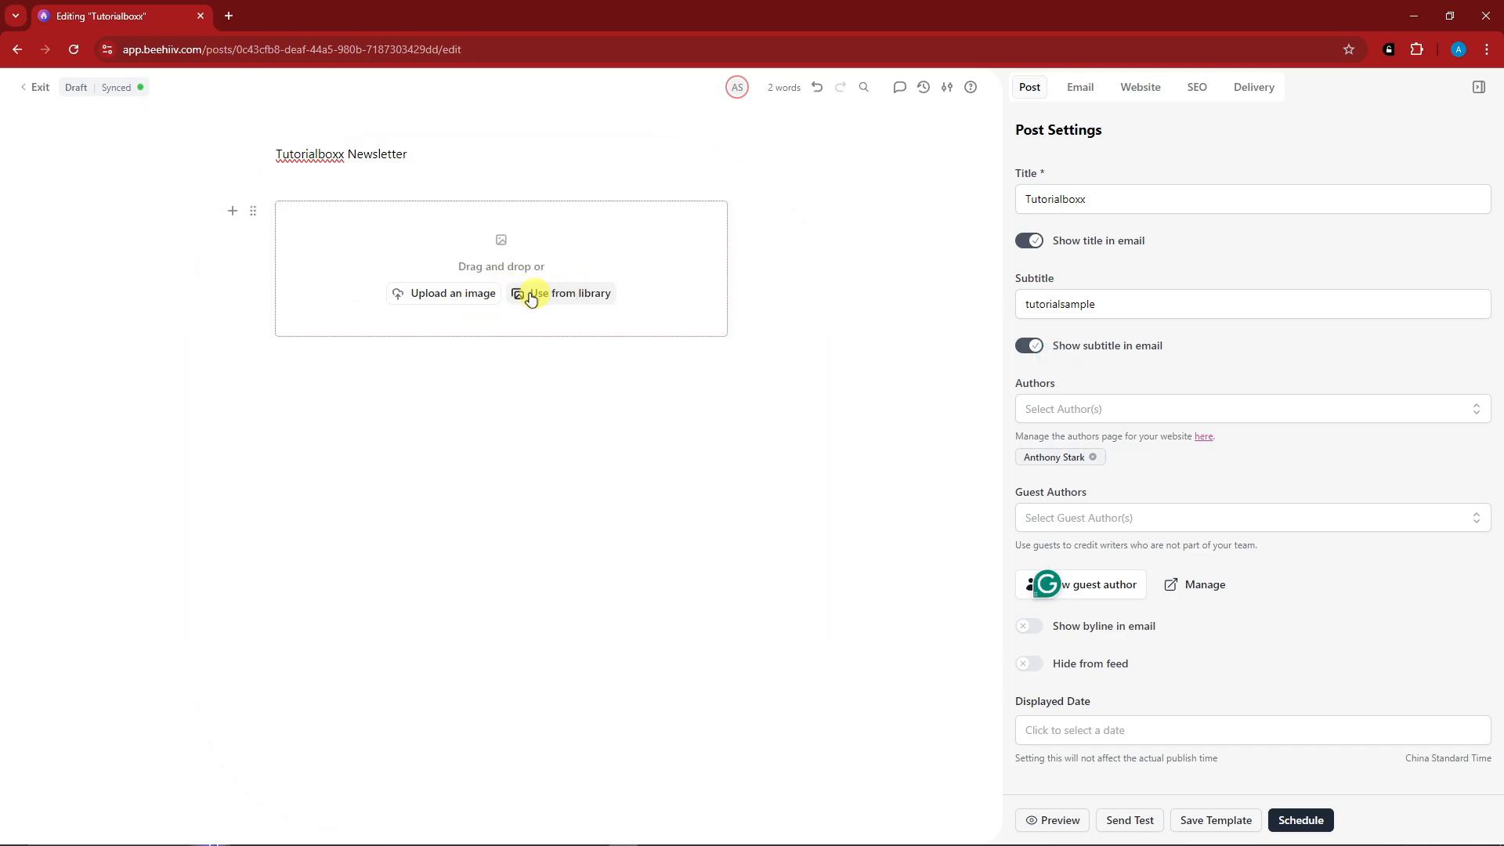
left_click(581, 293)
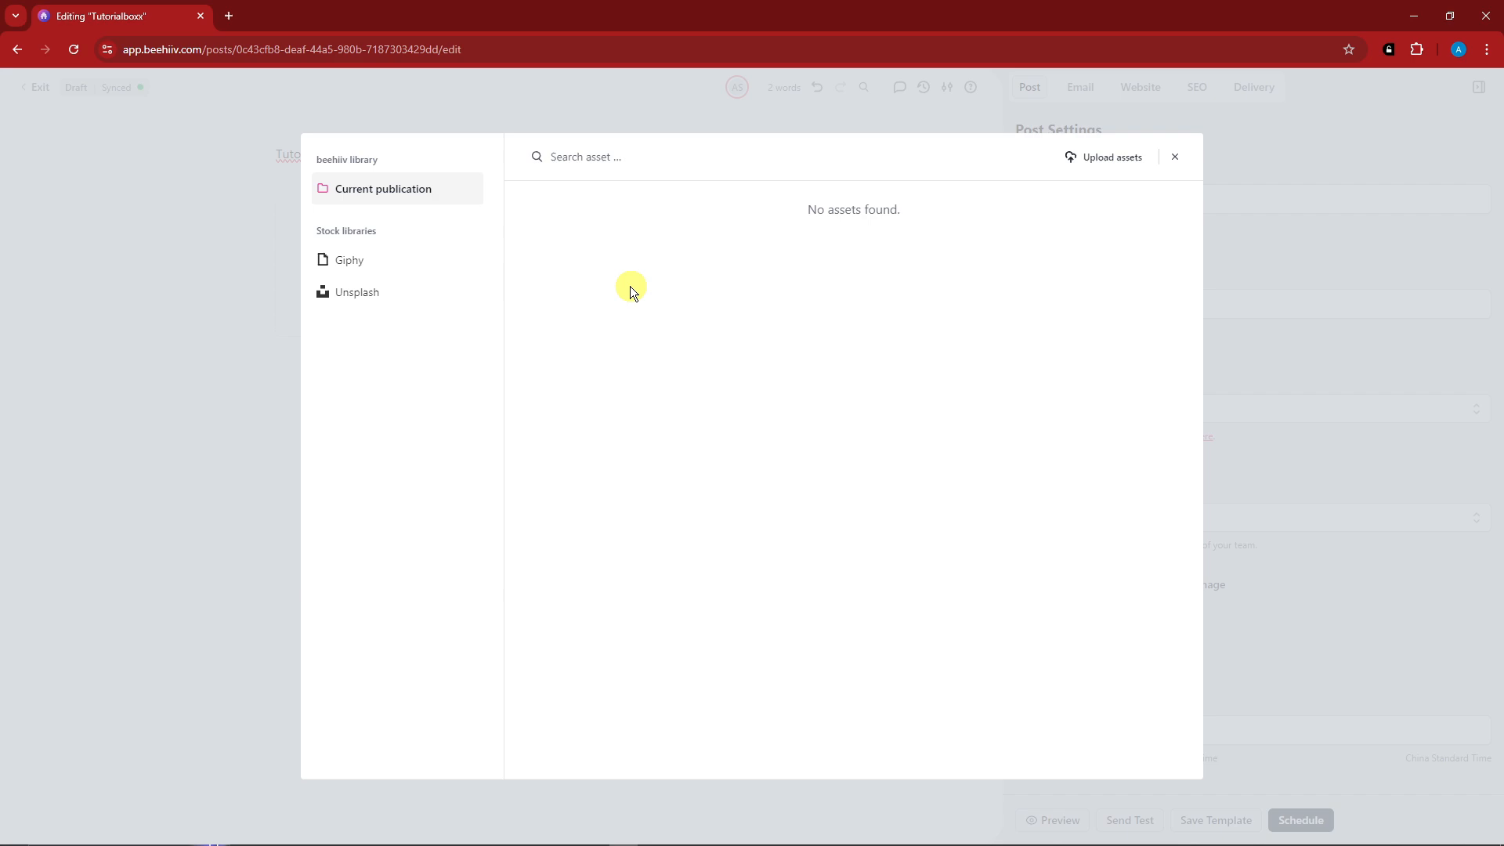
left_click(364, 270)
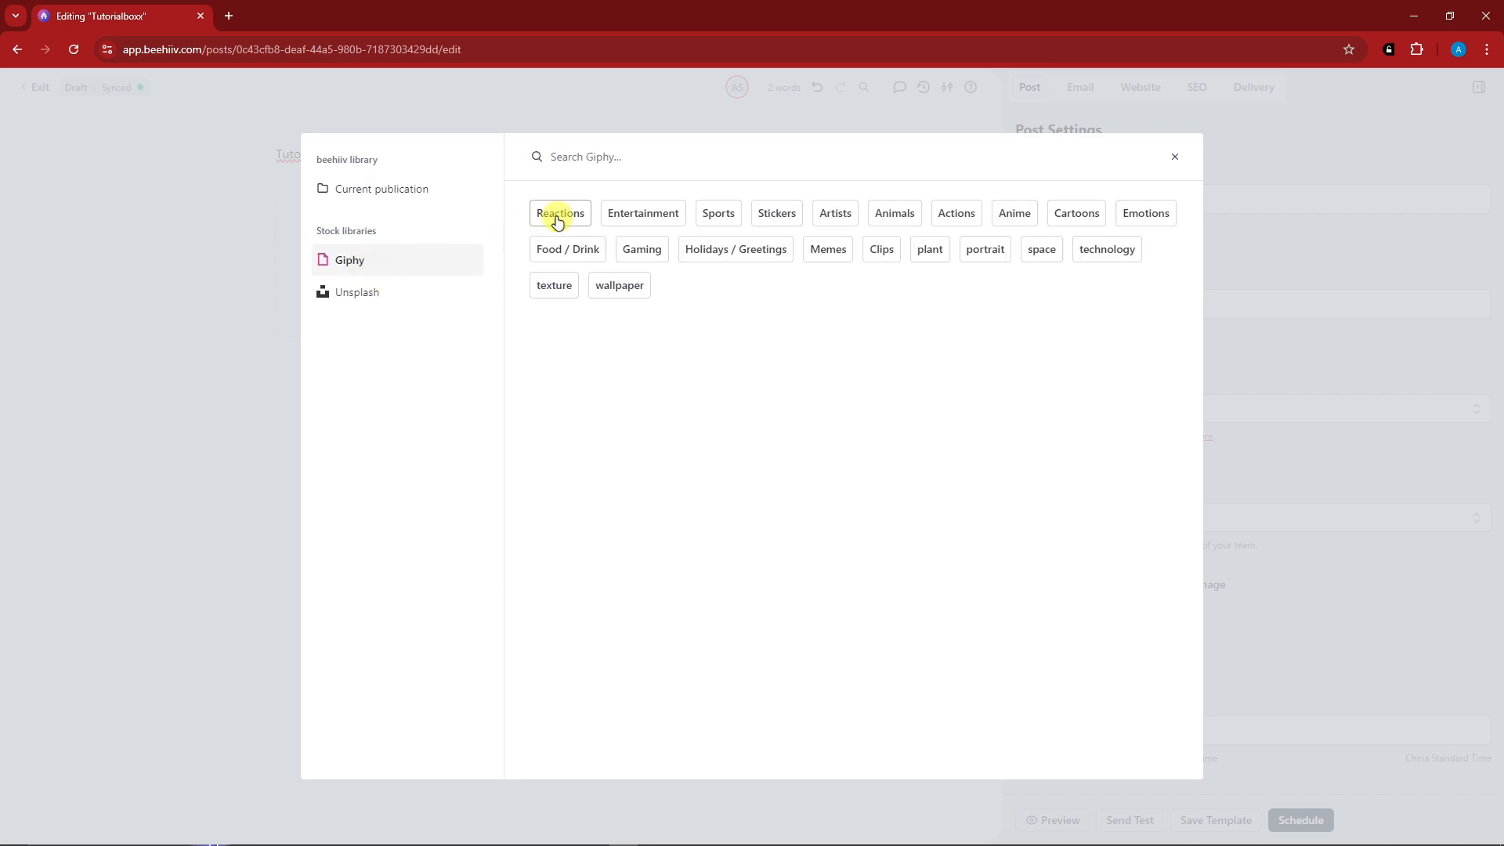
left_click(629, 212)
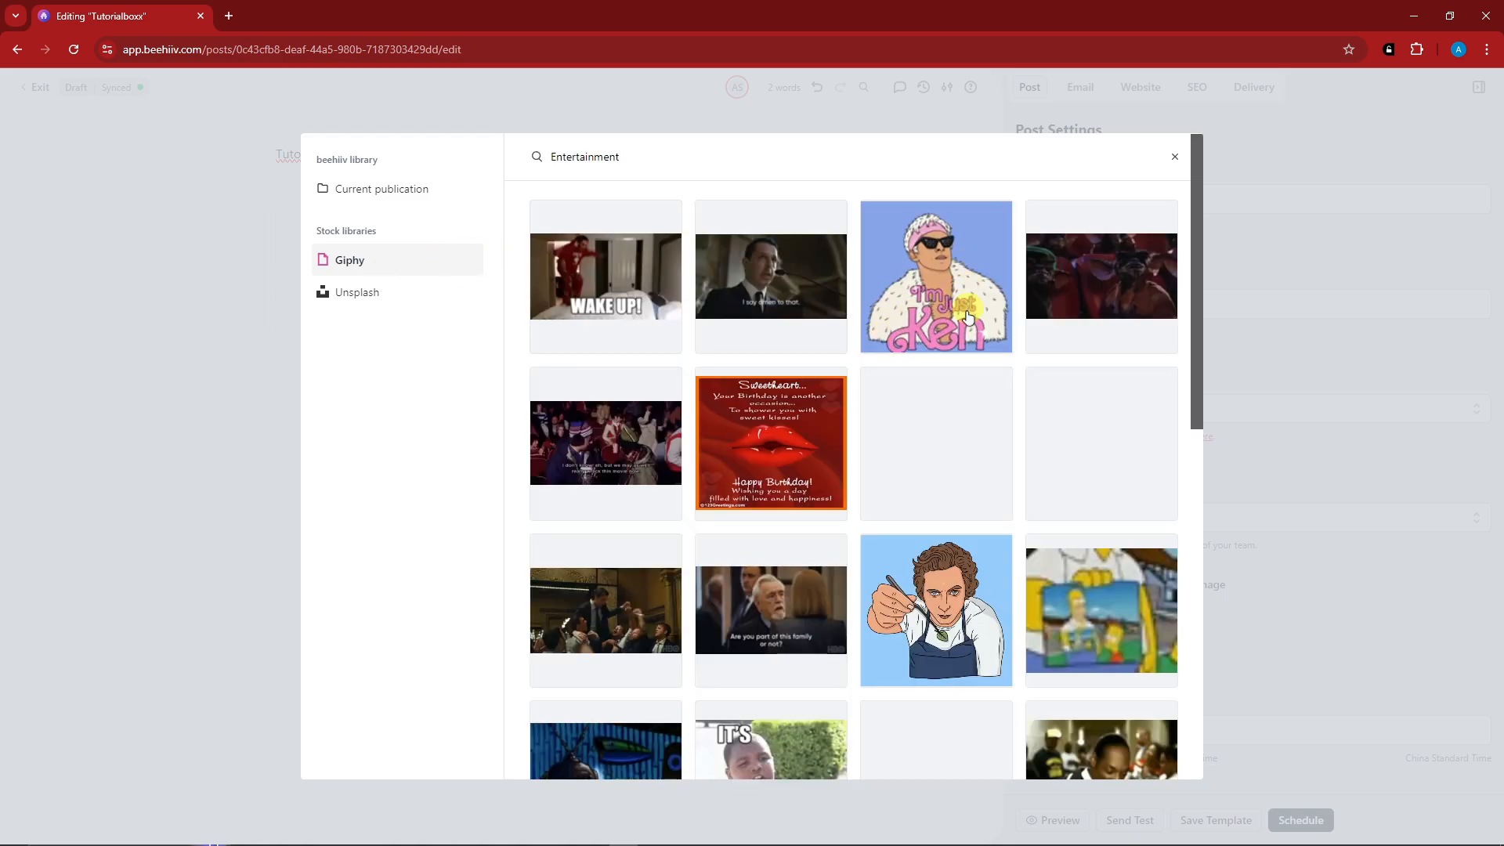
left_click(980, 584)
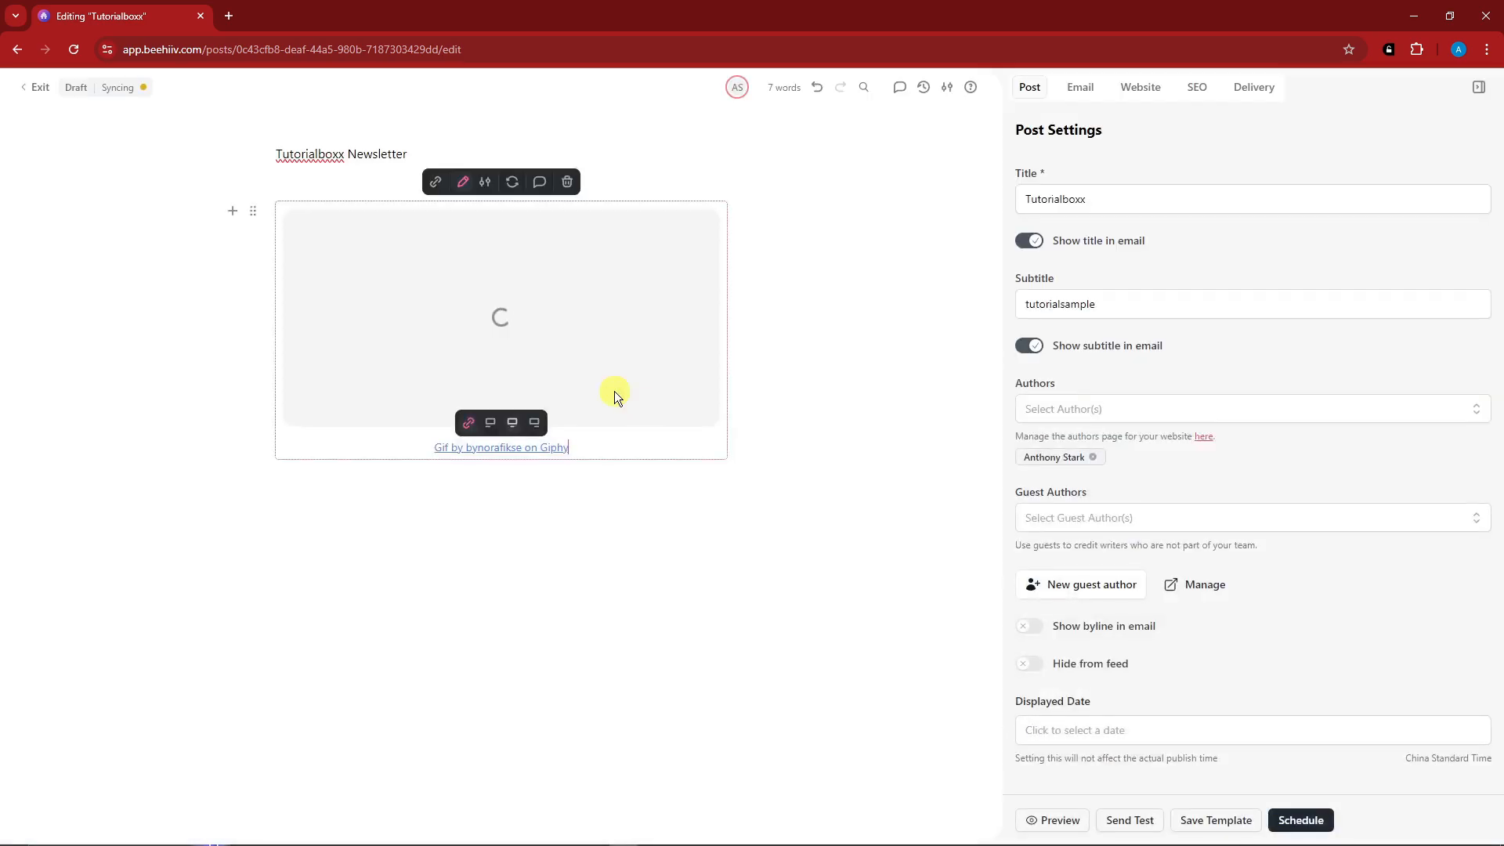
left_click(131, 284)
Format the "Tutorialboxx Newsletter" line as bold and superscript, leaving out its first letter
left_click(562, 158)
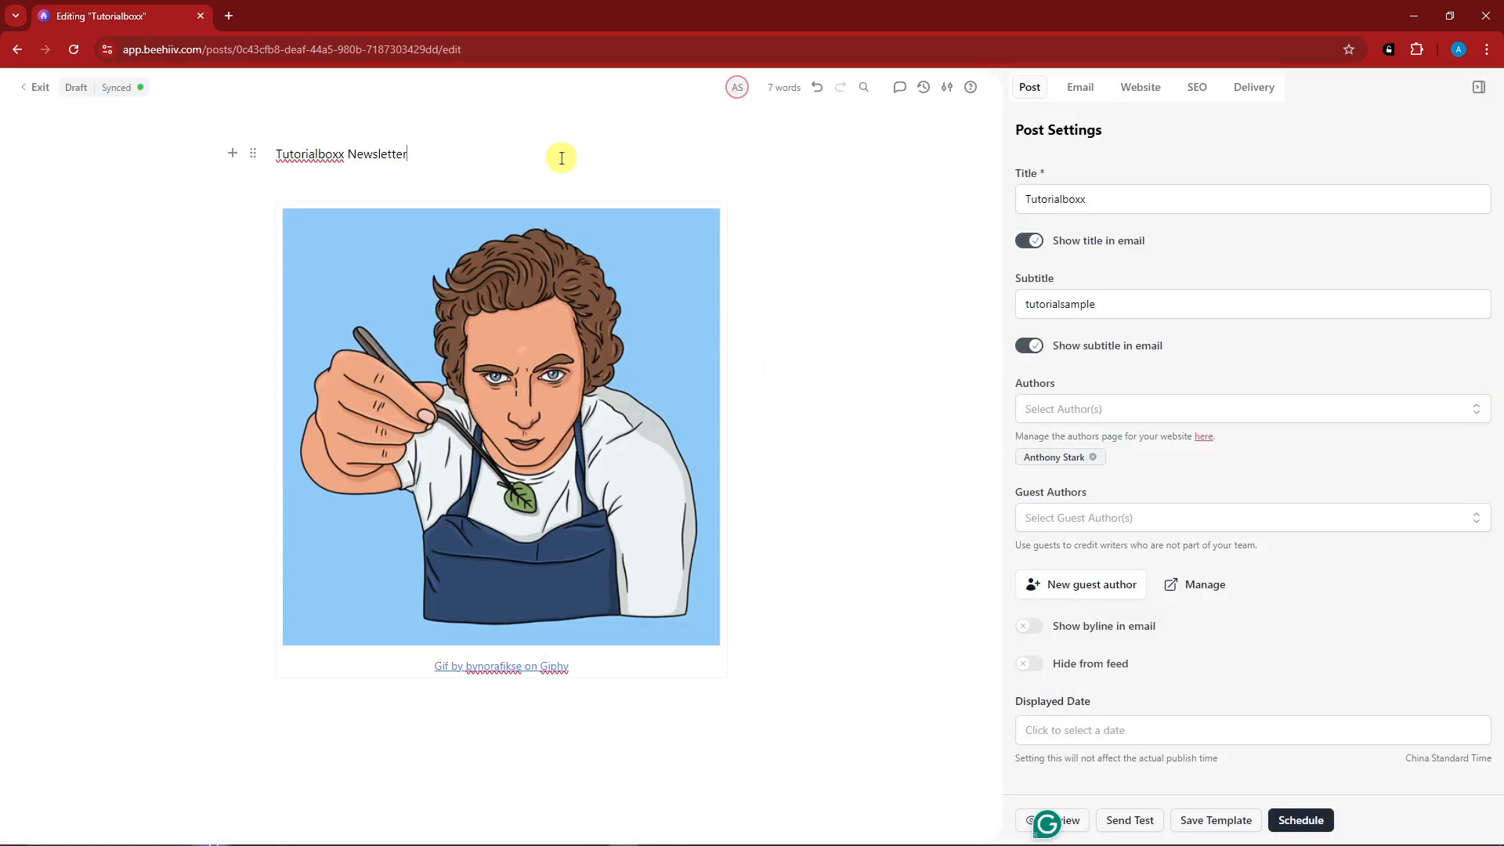
left_click_drag(409, 153, 242, 152)
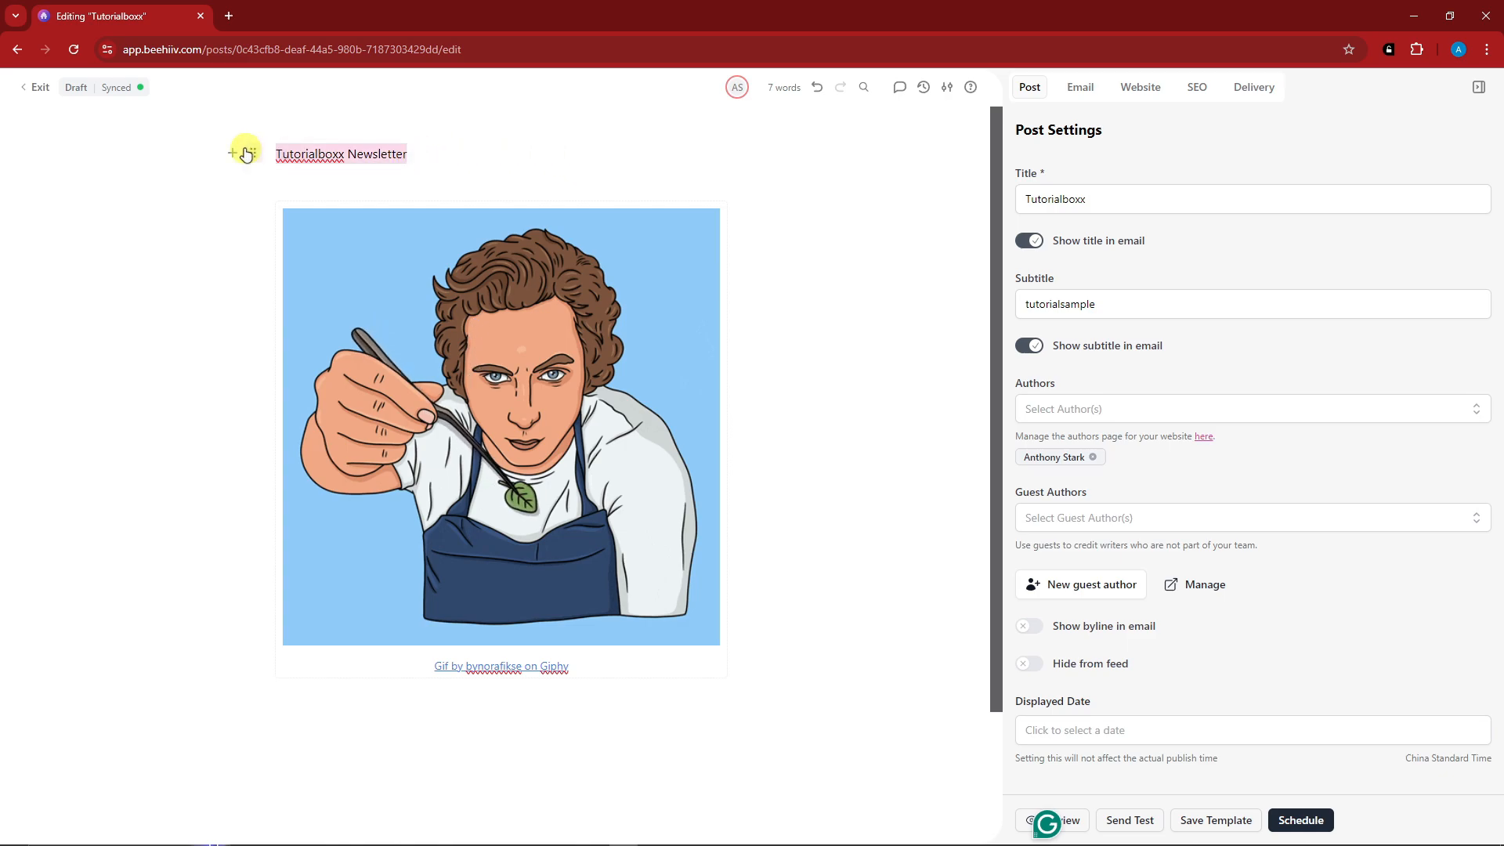
left_click(450, 174)
left_click_drag(410, 153, 237, 152)
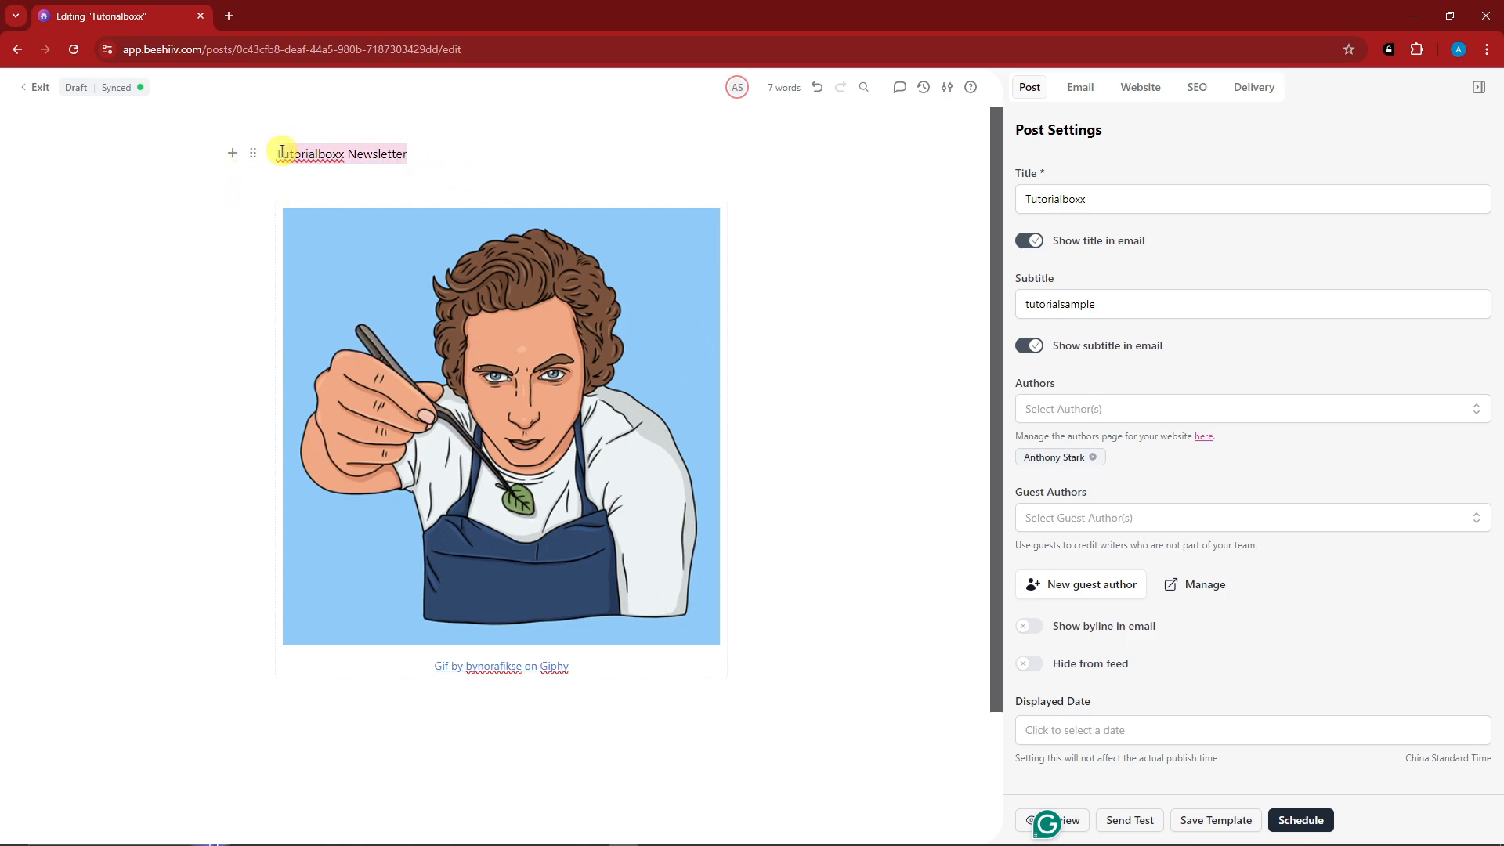
left_click(155, 124)
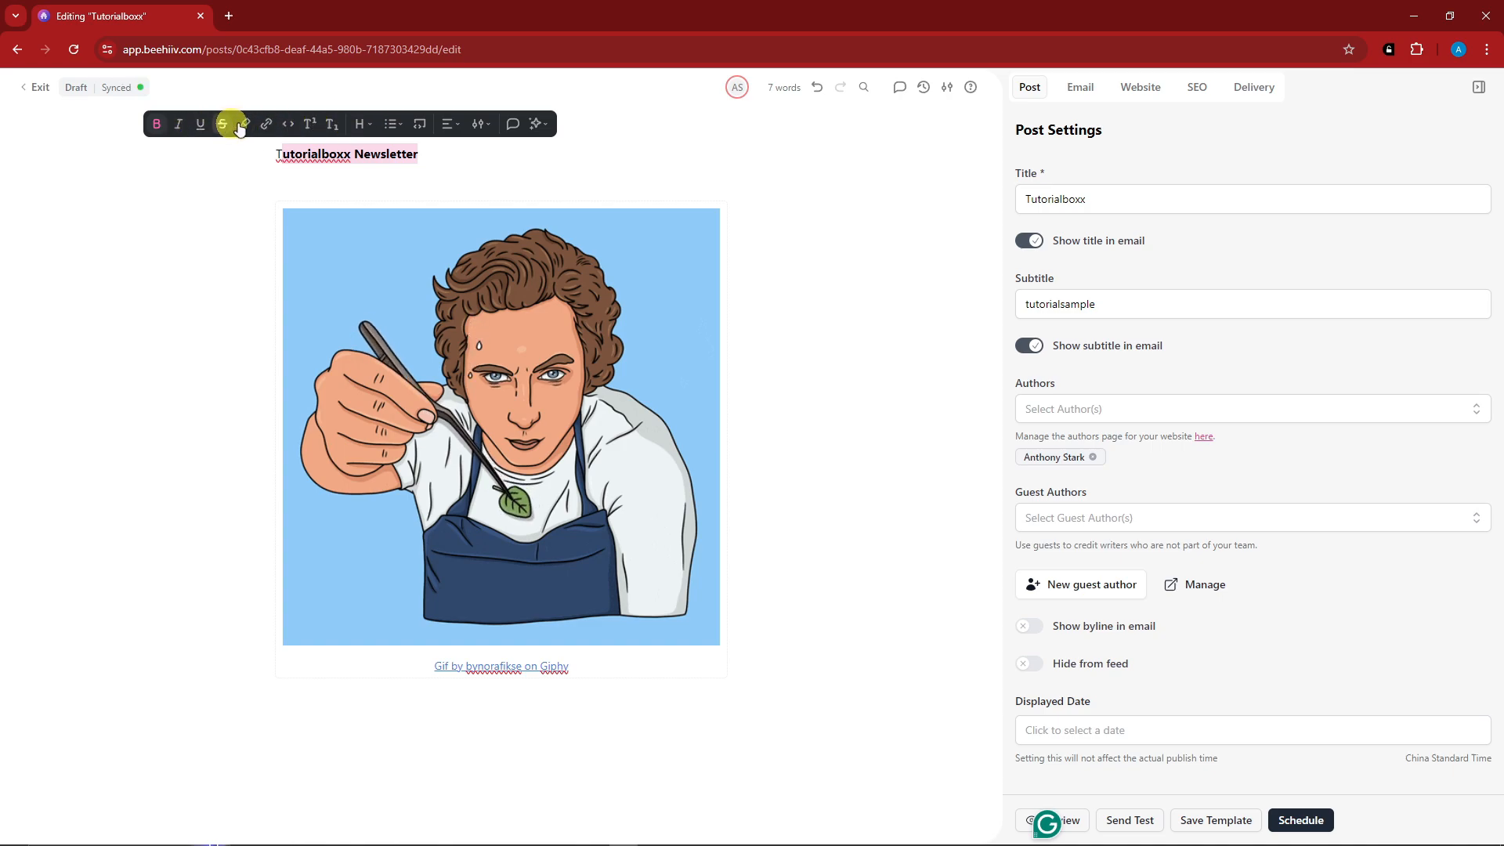
left_click(309, 123)
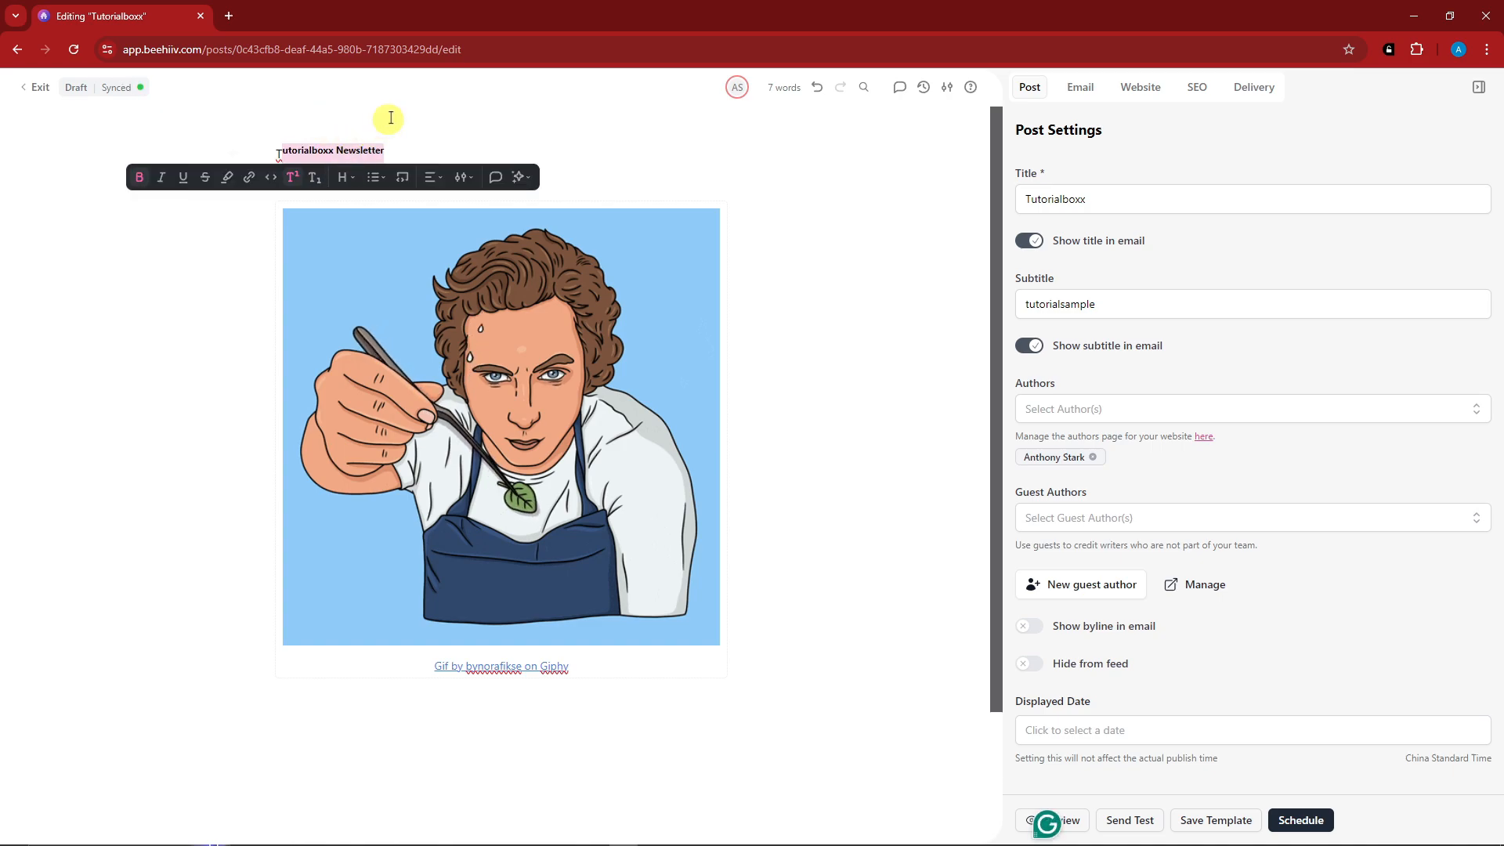
Undo the superscript on the "Tutorialboxx Newsletter" line and set the whole line's font size to X-Large
key("ctrl+z")
left_click_drag(427, 156, 279, 153)
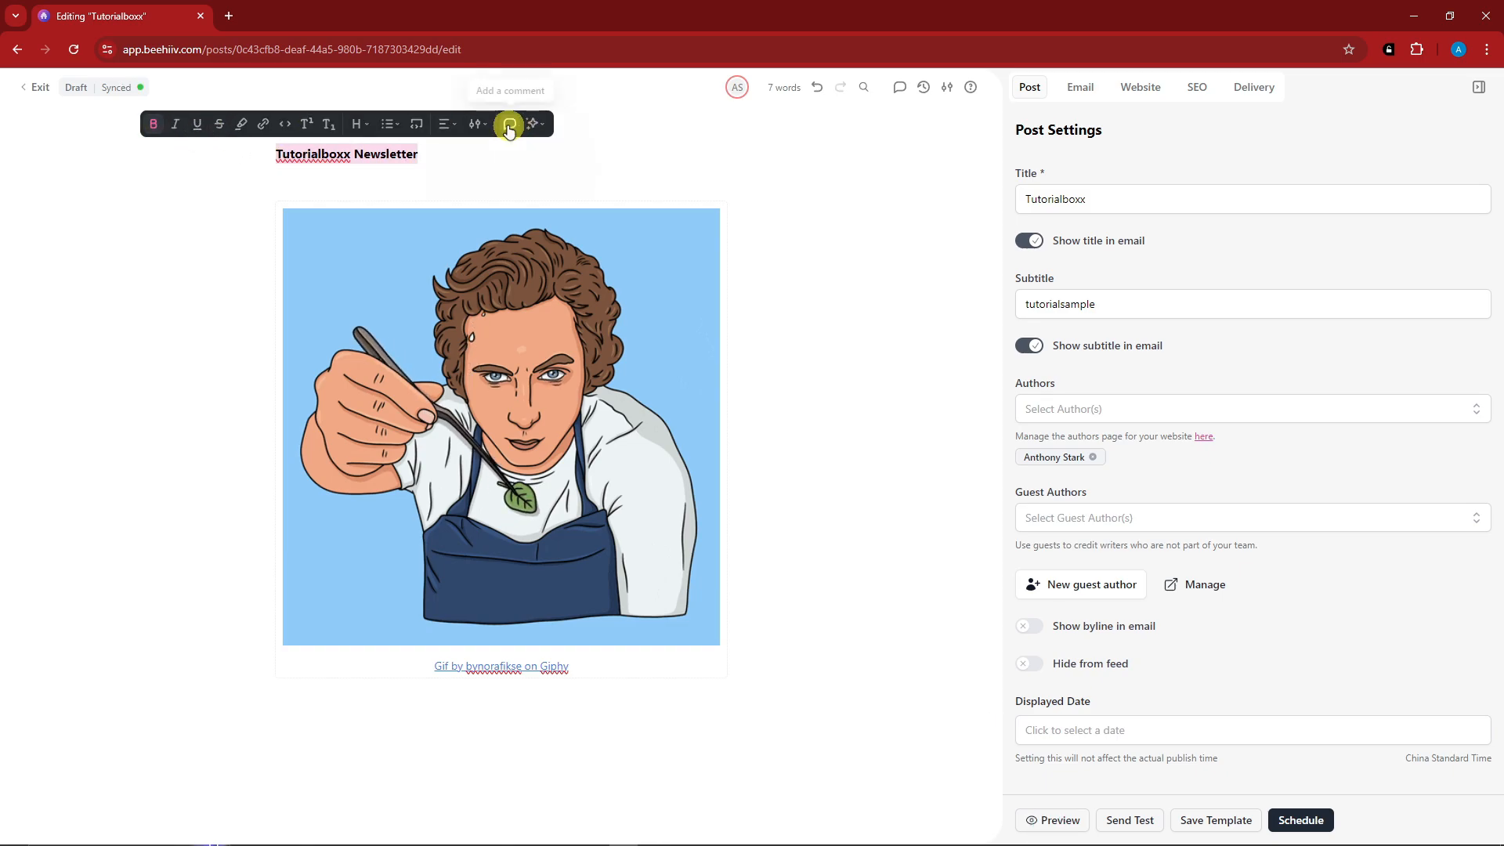
left_click(481, 126)
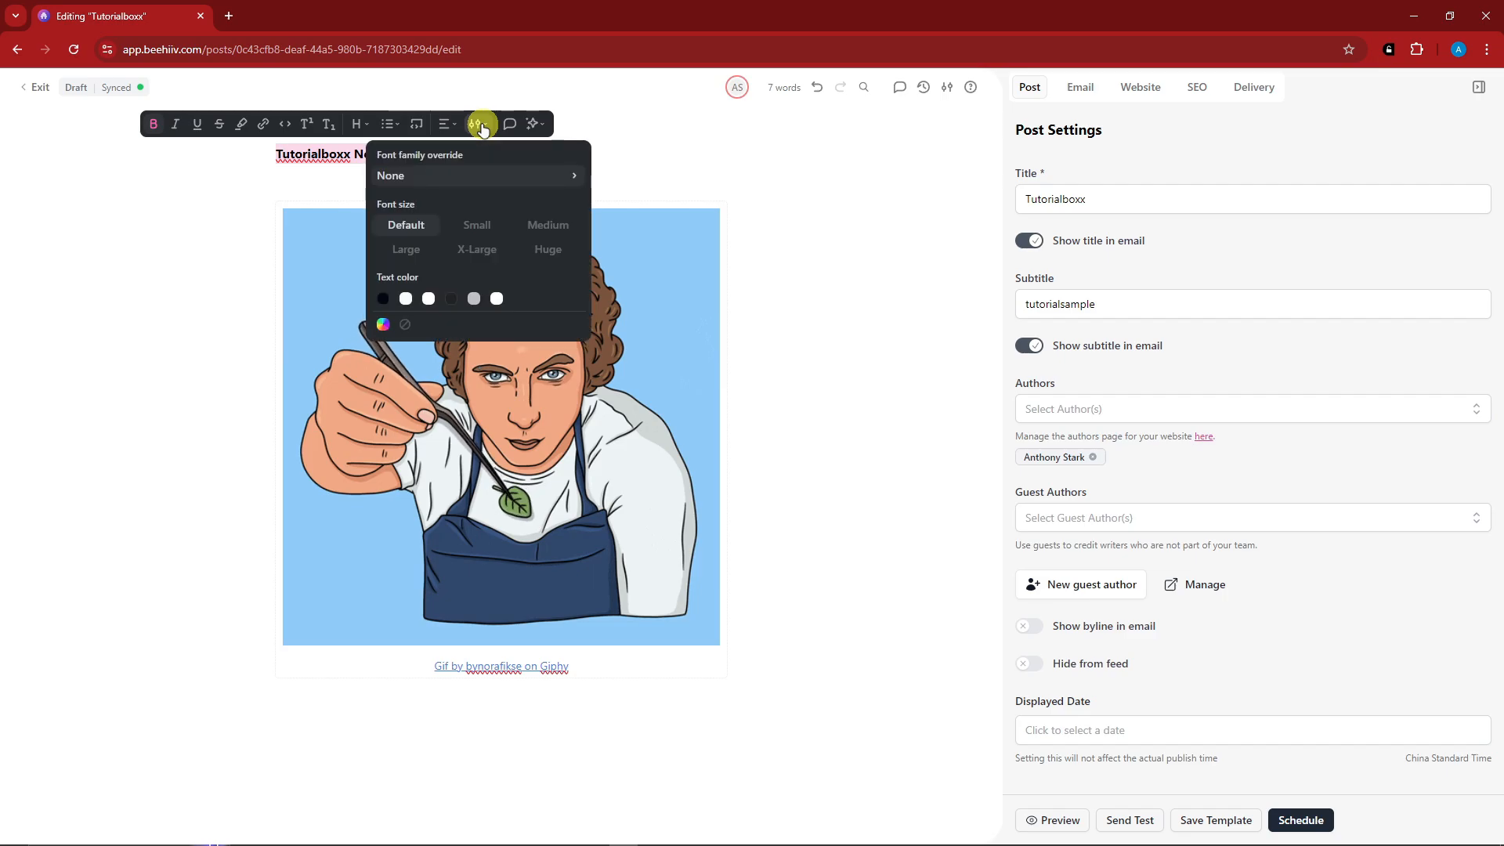
left_click(484, 250)
left_click(504, 185)
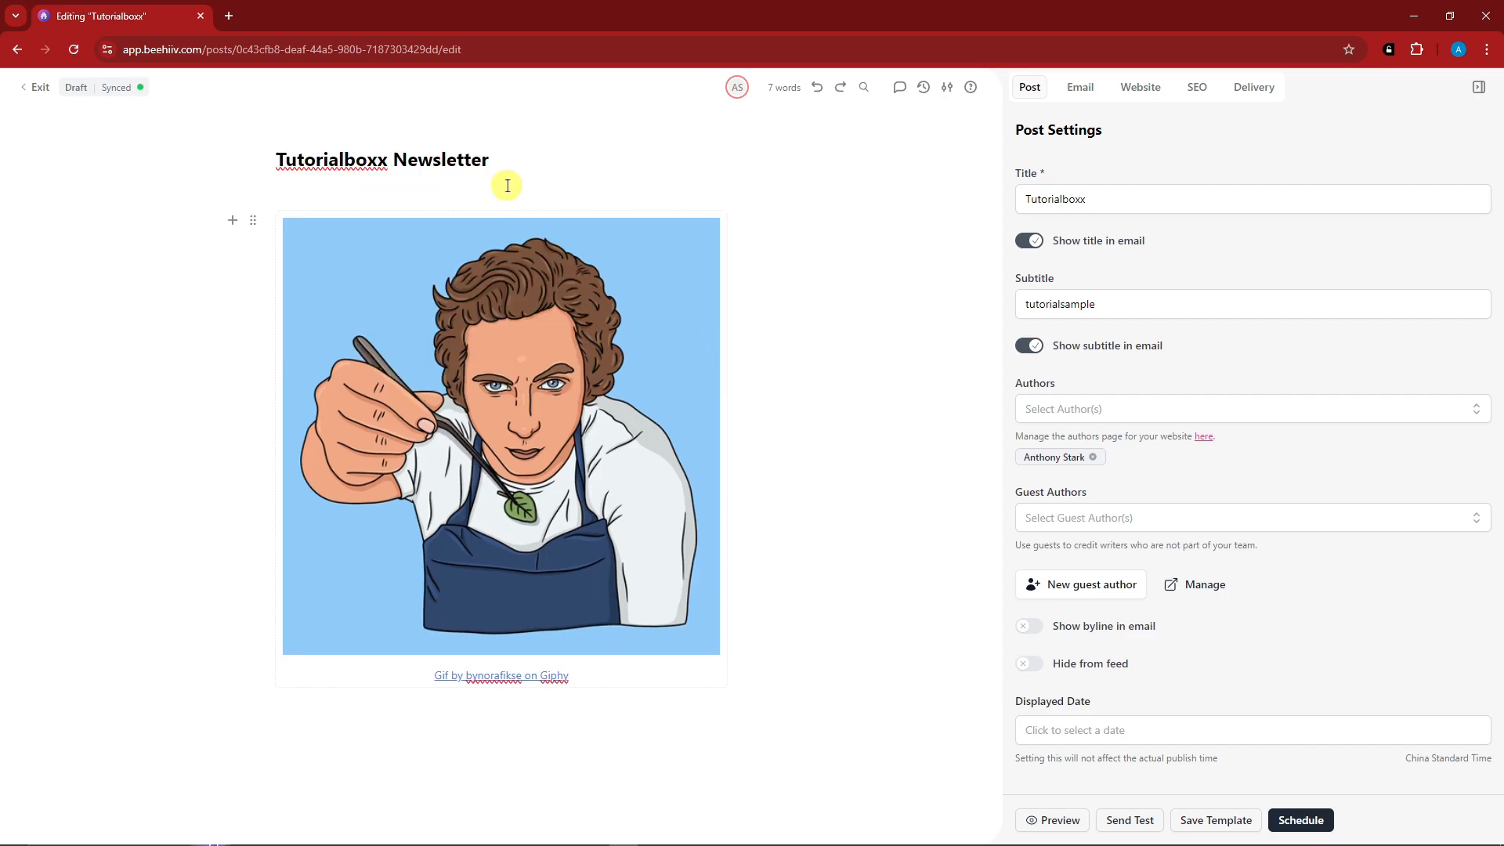
Insert a table block with three columns and three rows below the chef GIF
left_click(377, 744)
scroll(352, 705, "down", 2)
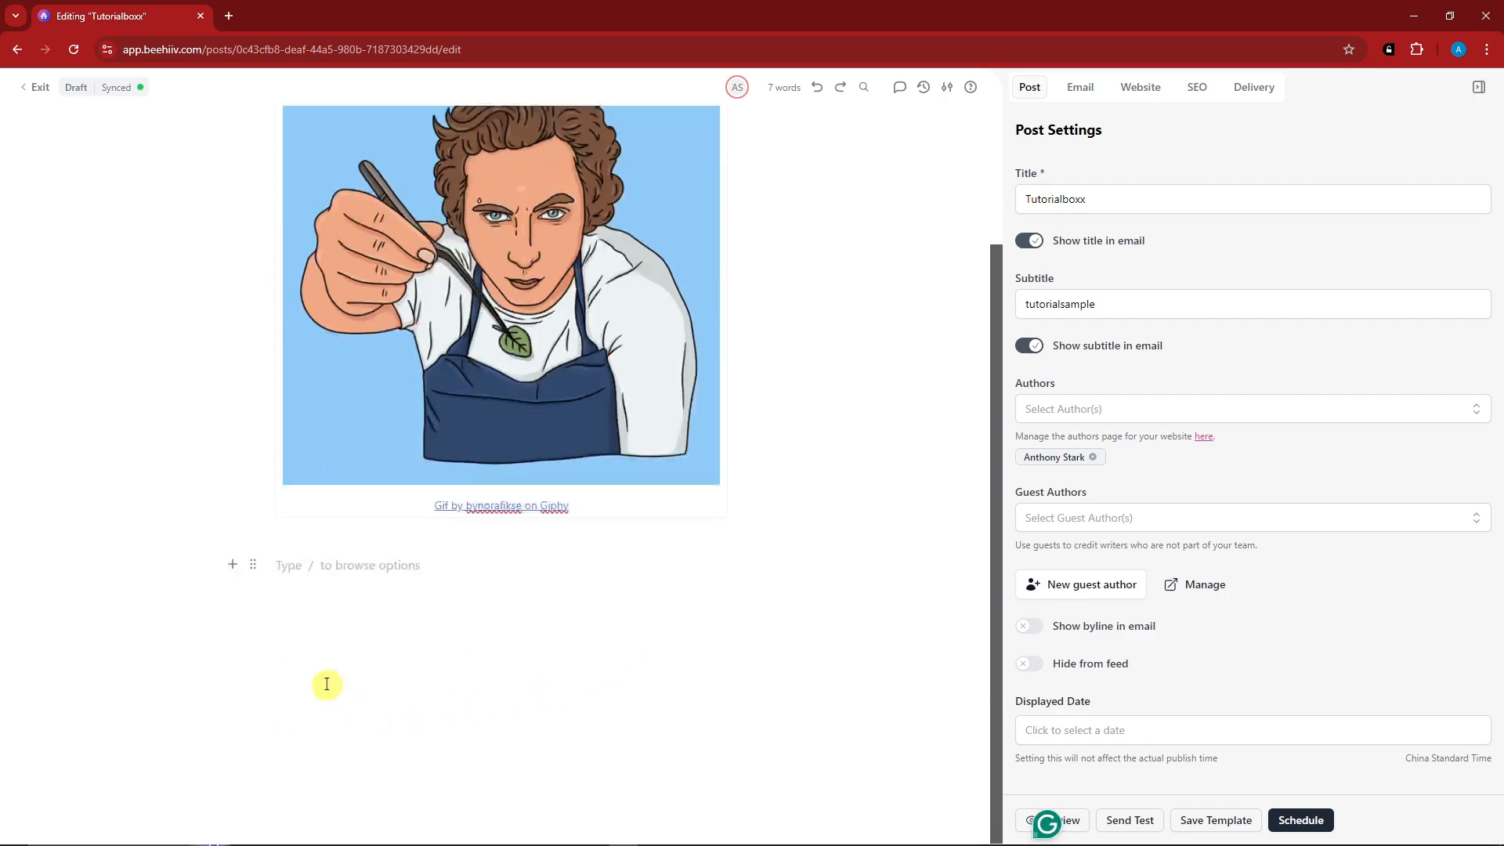
type("/")
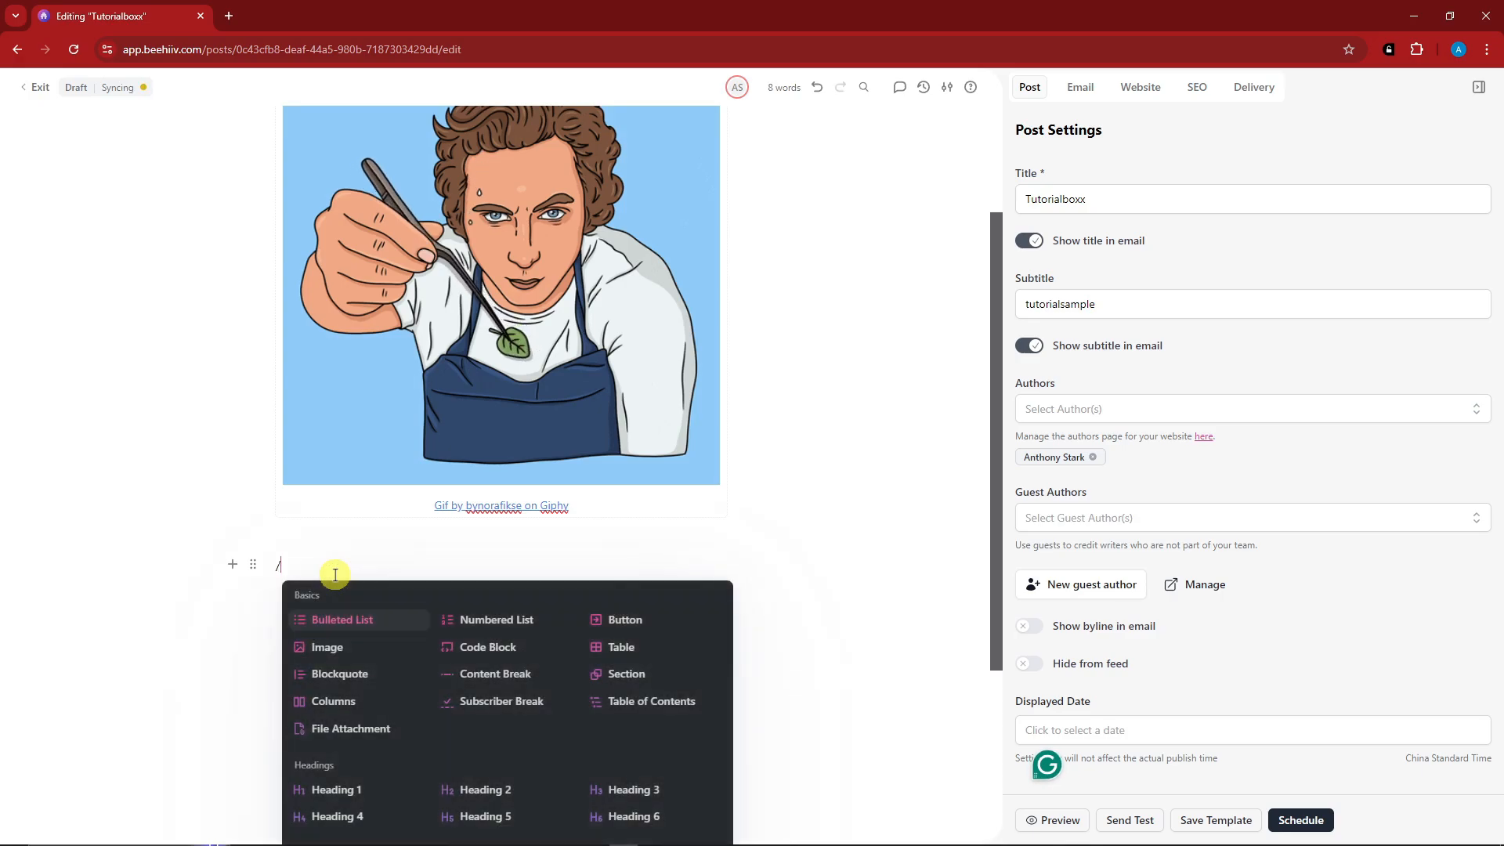
scroll(359, 592, "down", 2)
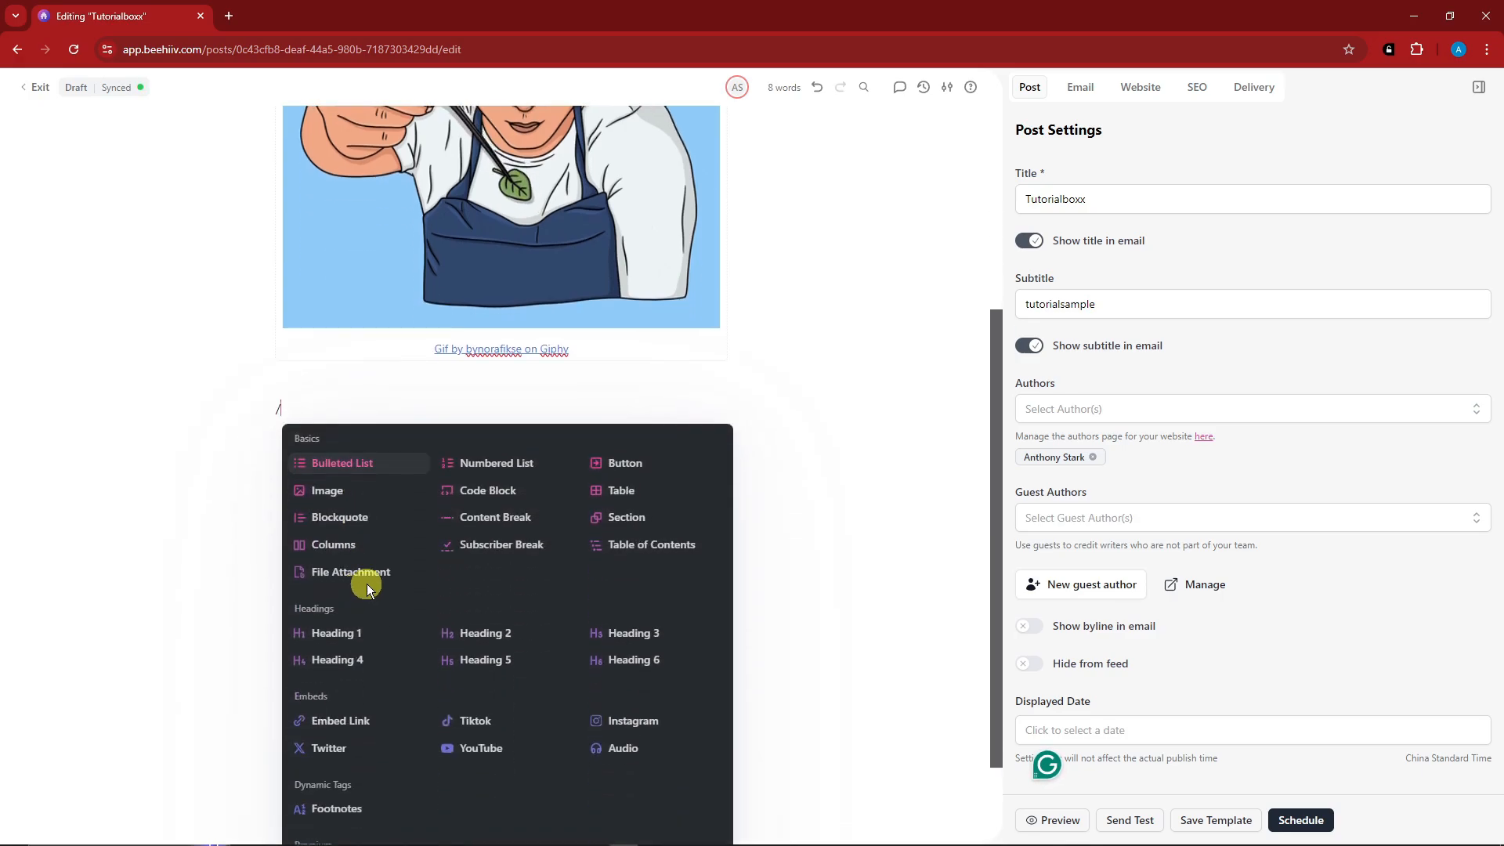
left_click(606, 490)
Fill the table's first header cell with the lines "TABLE 1", "reasons to use beehive:" and "* It is awesome"
type("TABLE")
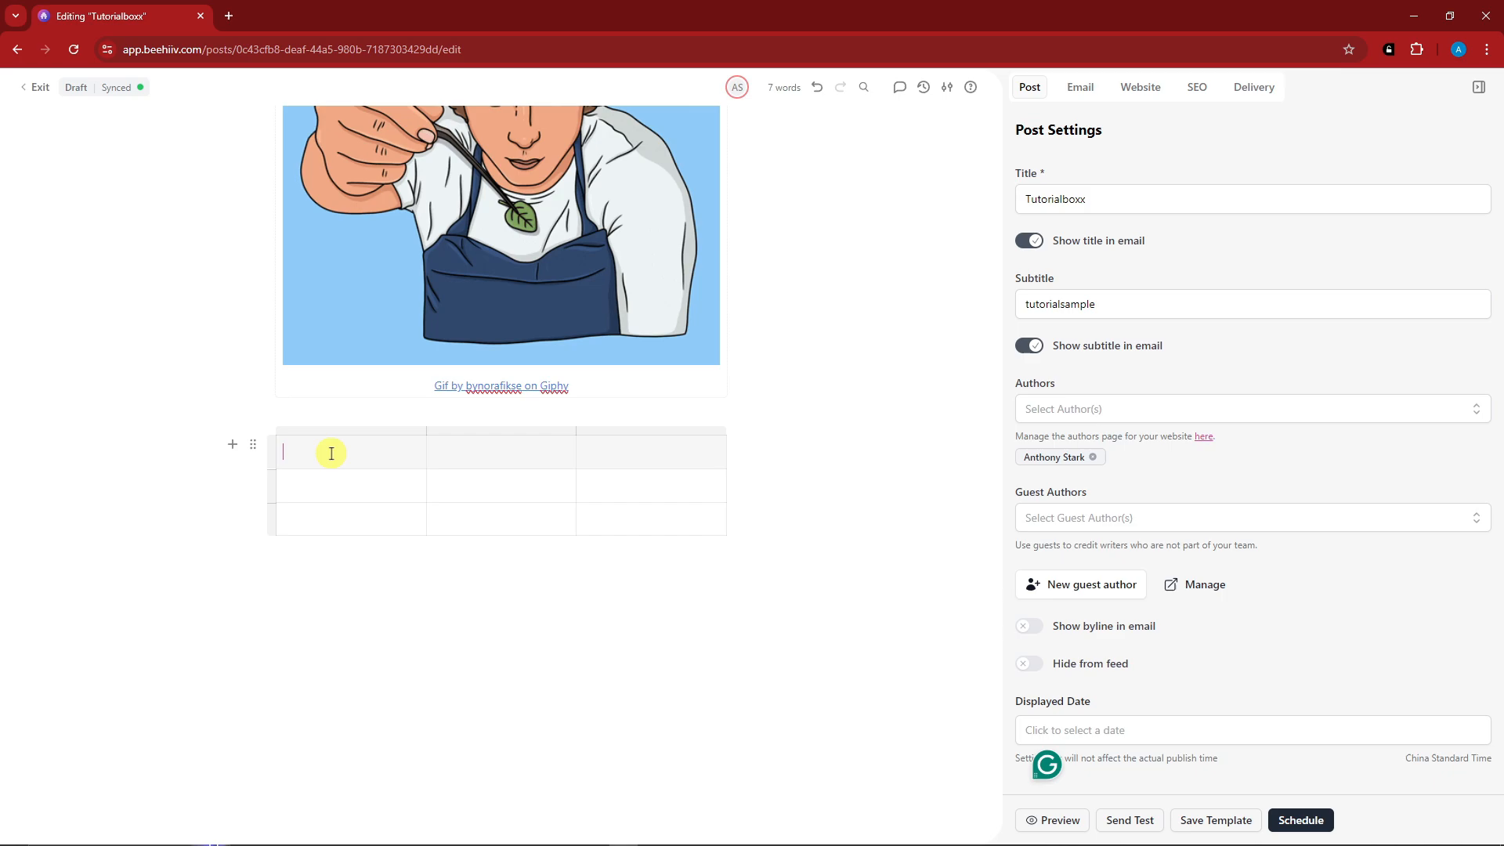
type(" 1")
key("Return")
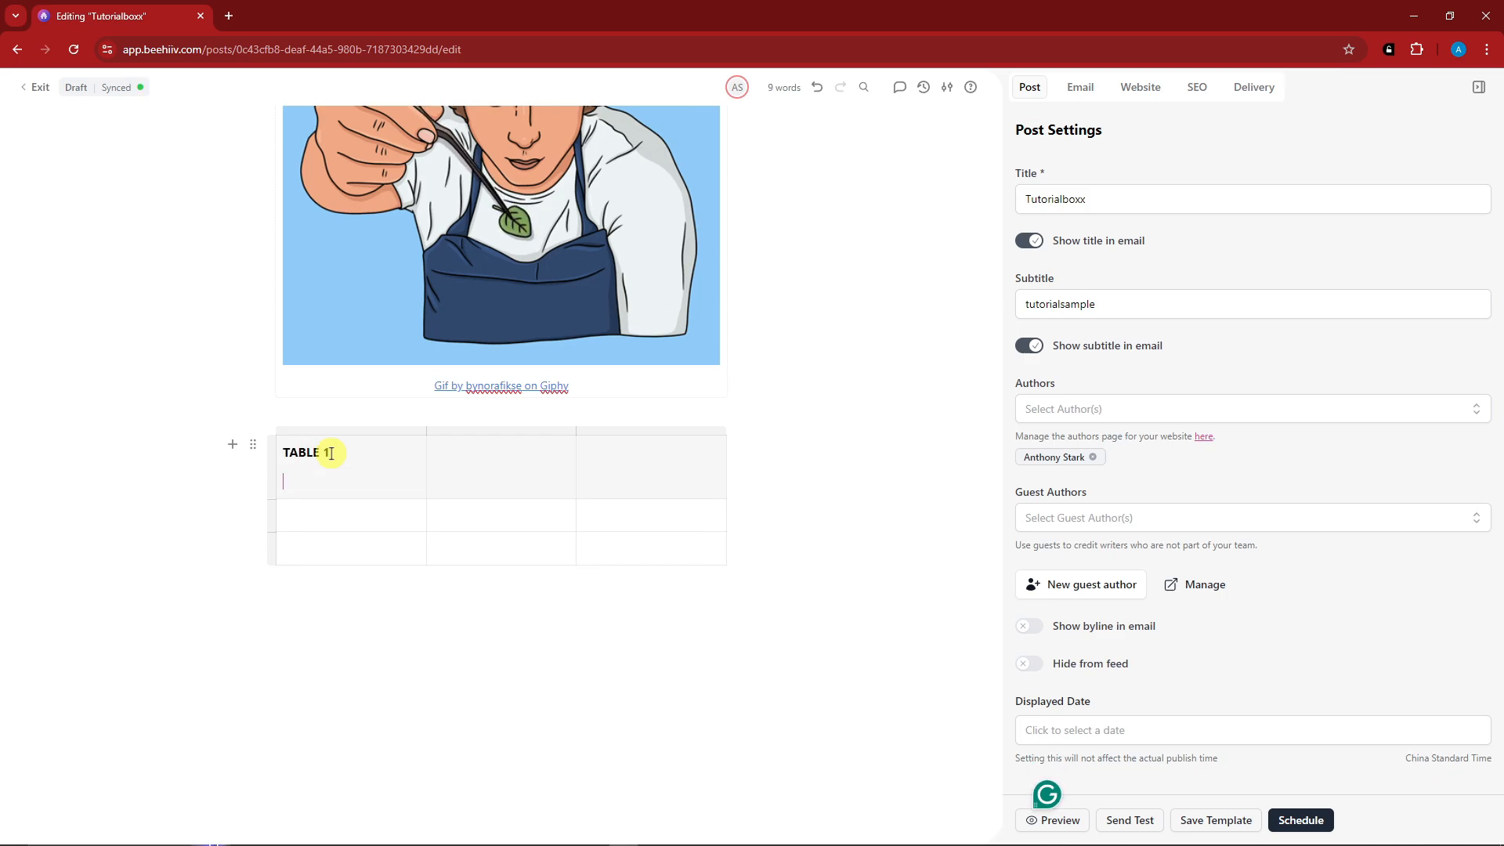
type("reasons to use be")
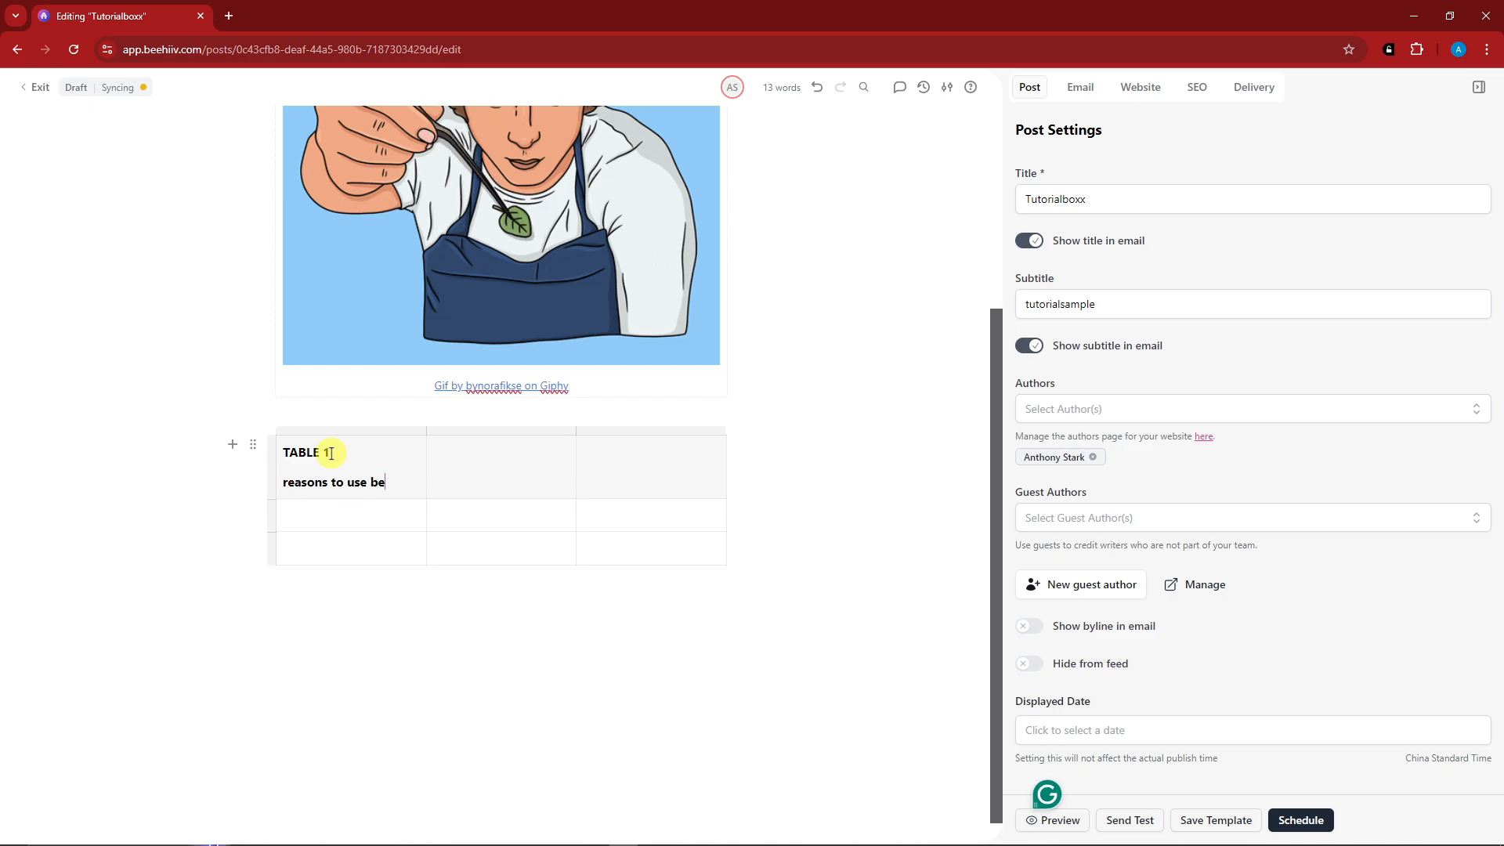
type("ehive:")
key("Return")
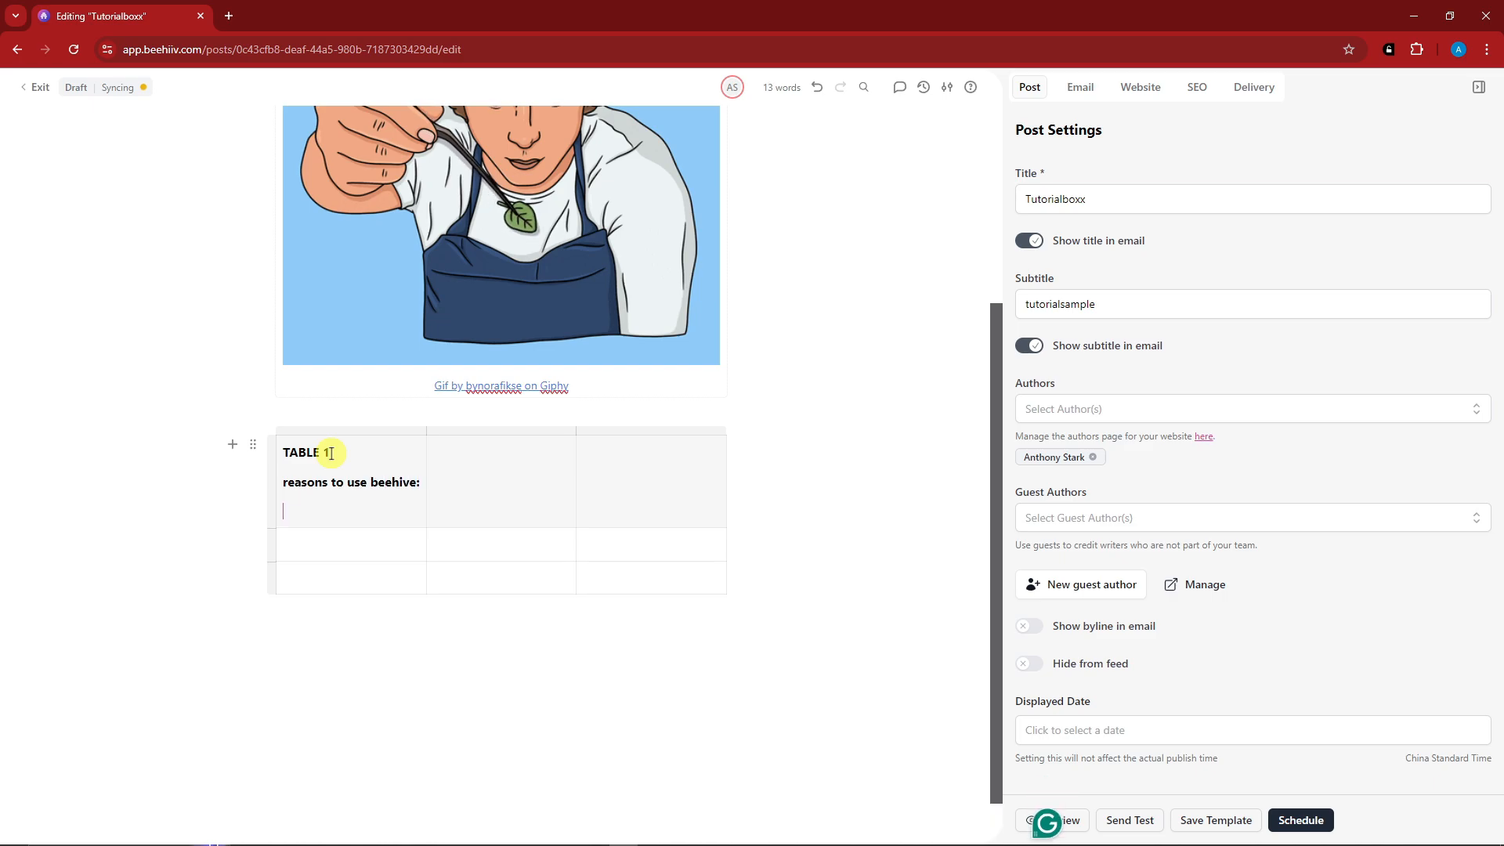
type("/")
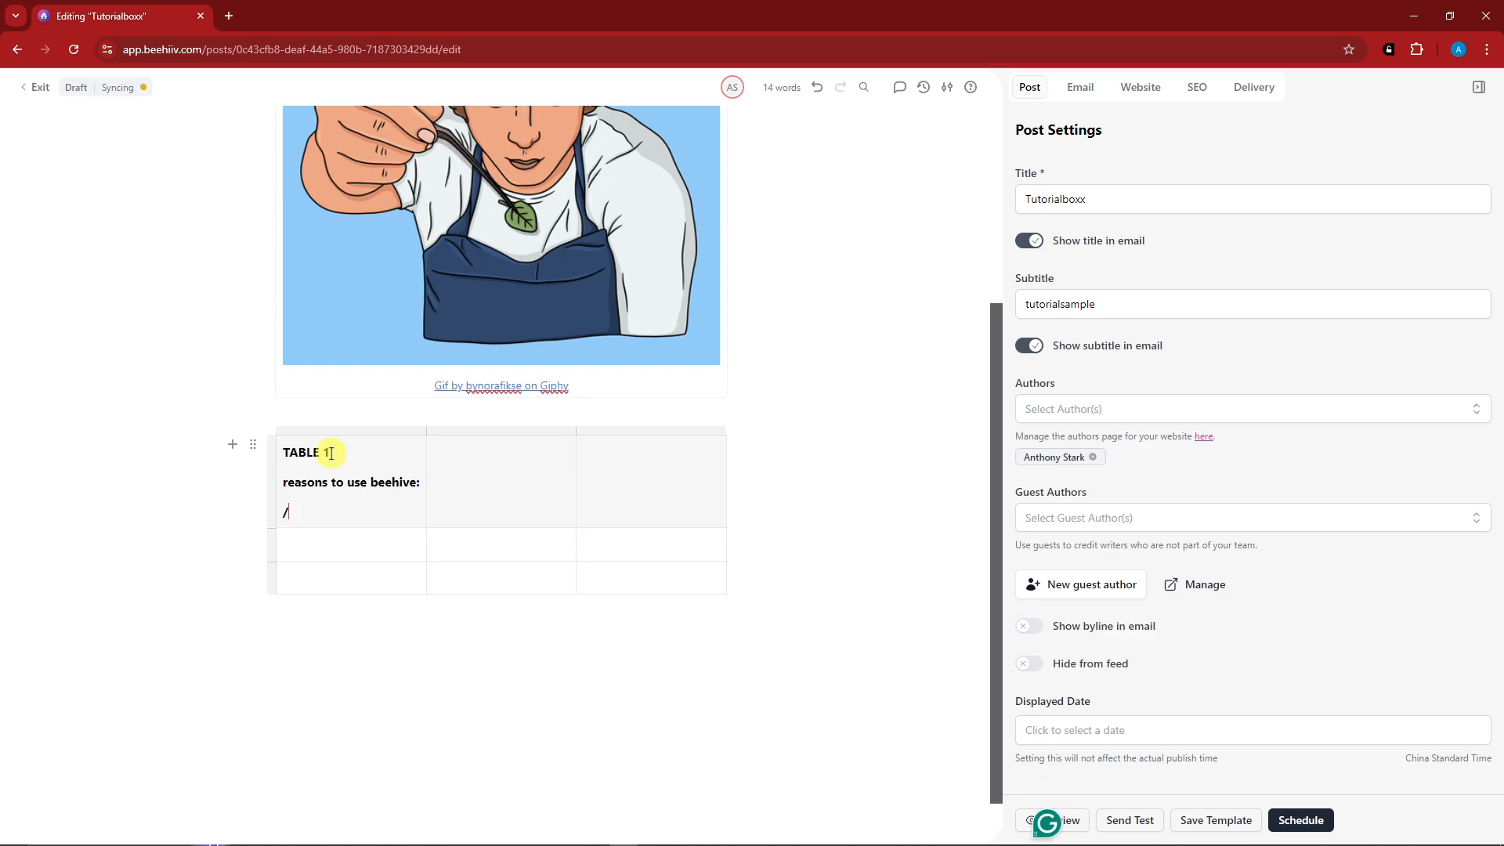
type("(")
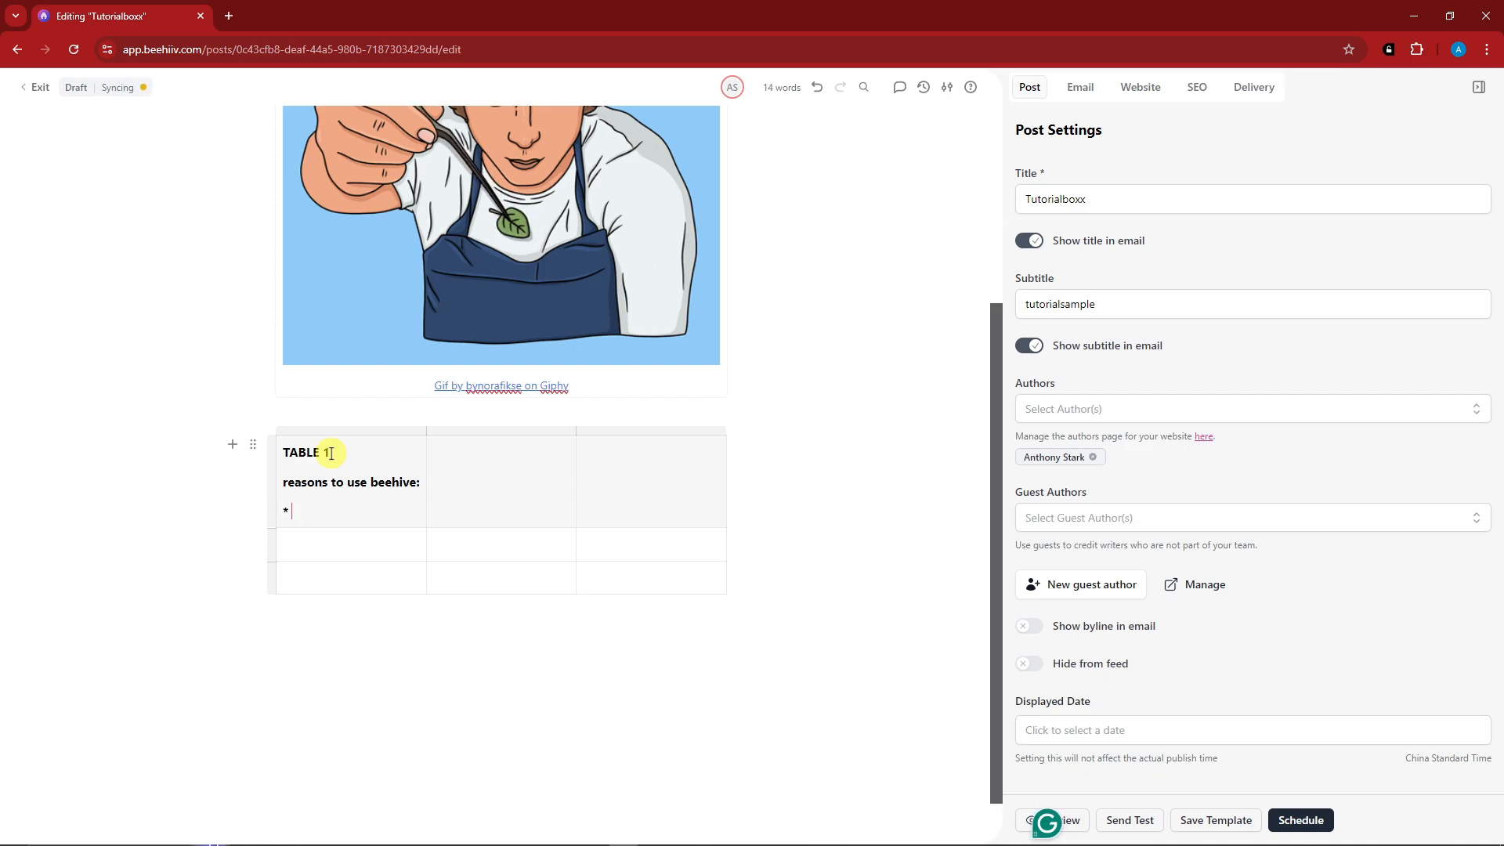
type("* It is awesome")
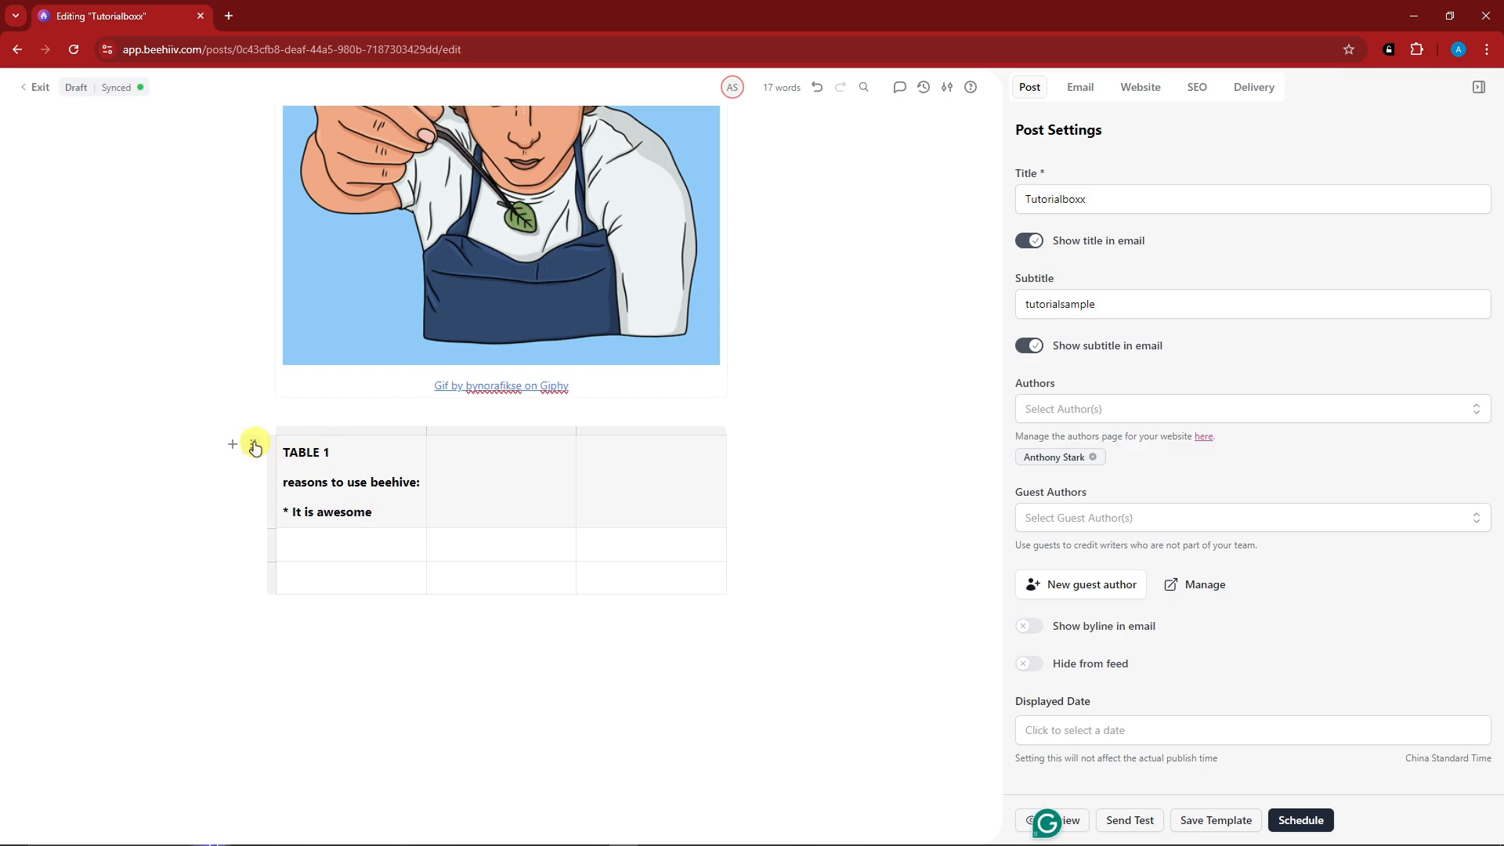
Move the table down one line below the GIF and look through its block options and visibility settings
left_click_drag(255, 447, 275, 624)
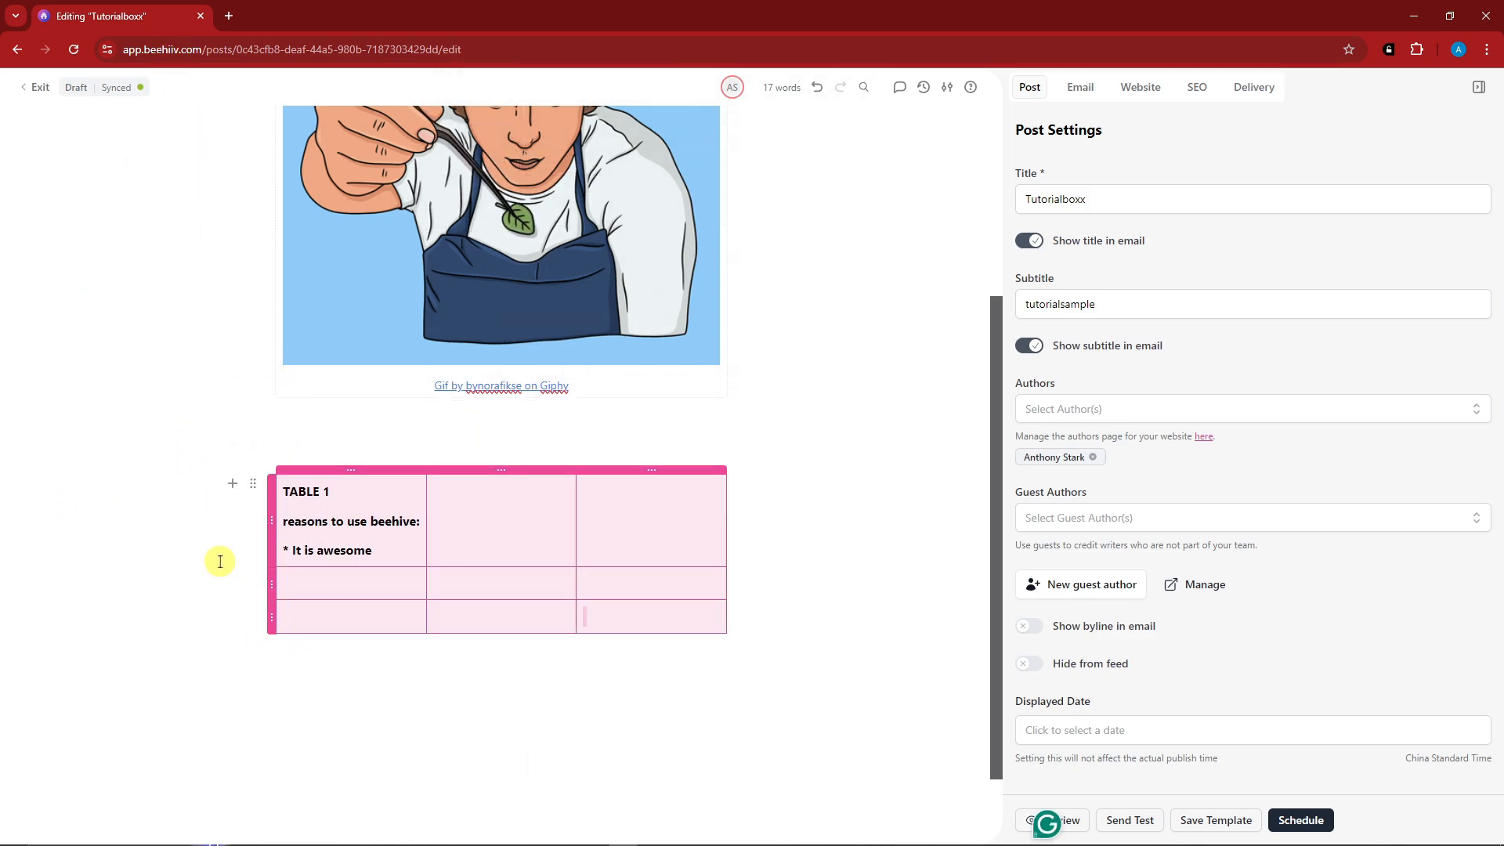
left_click(253, 483)
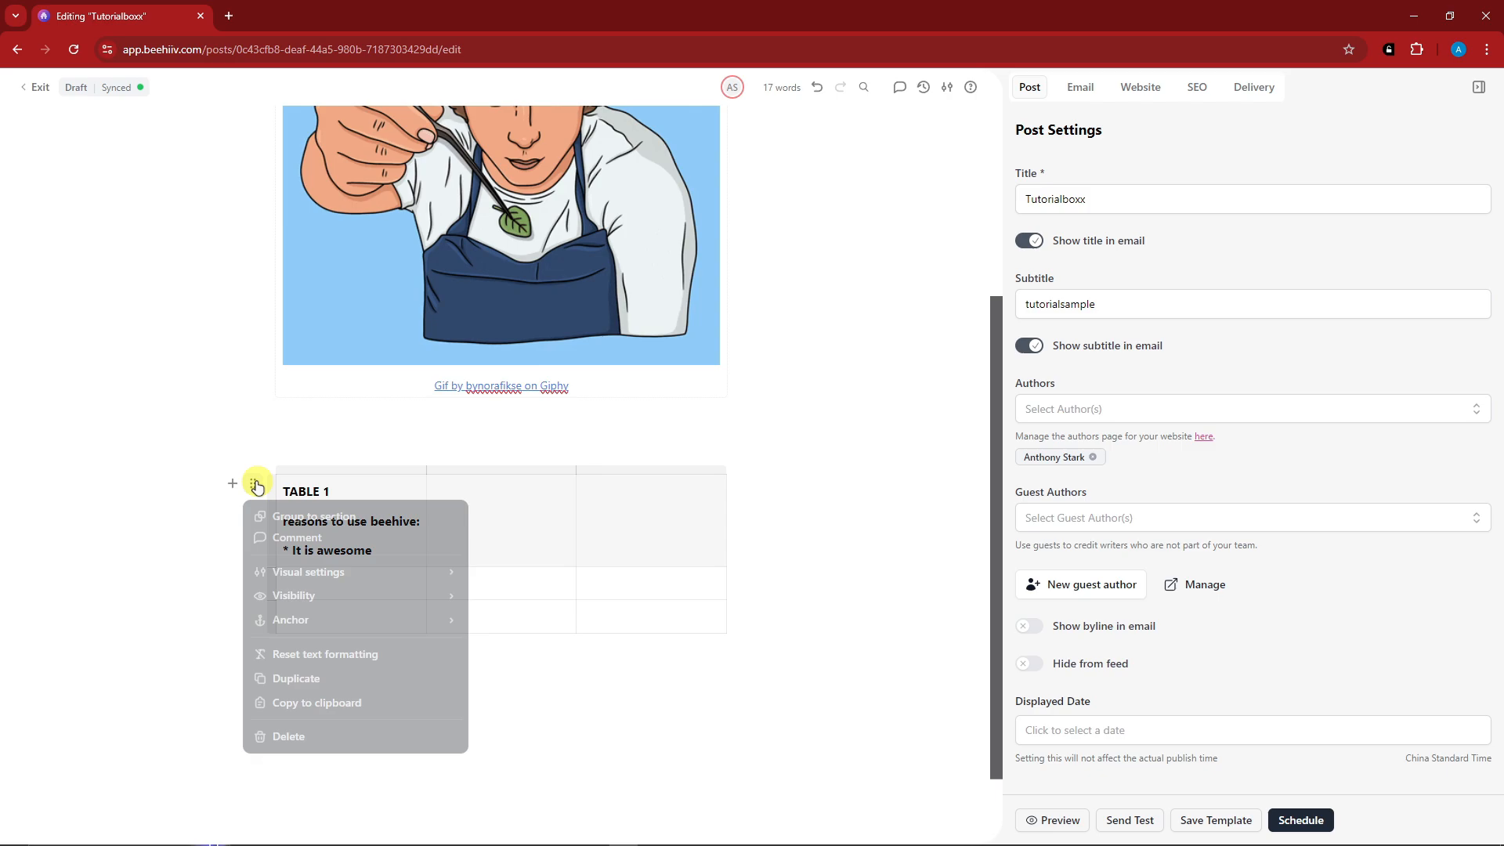
left_click(219, 457)
left_click(255, 487)
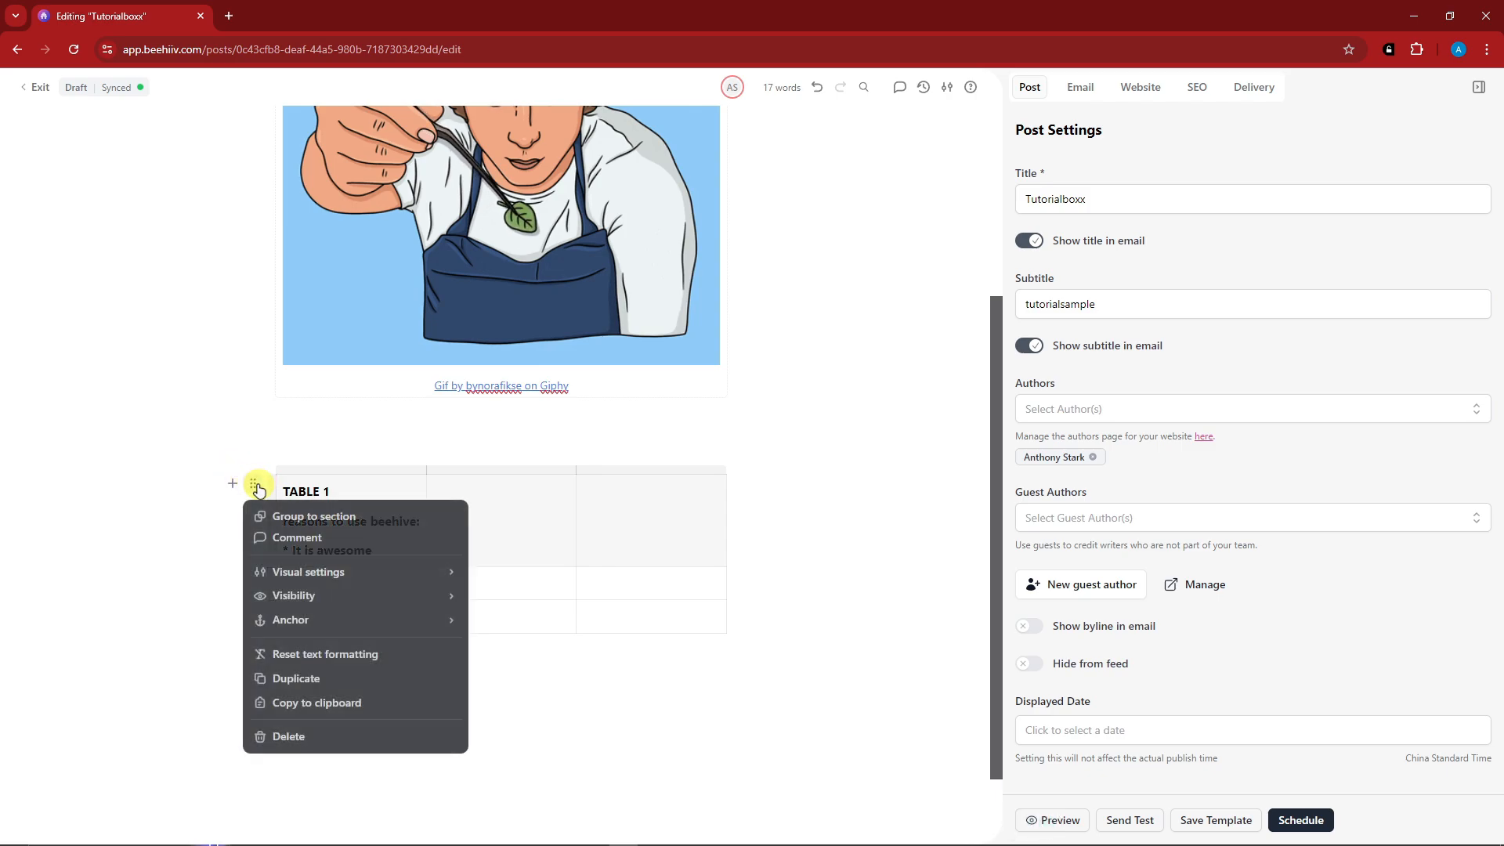
left_click(430, 596)
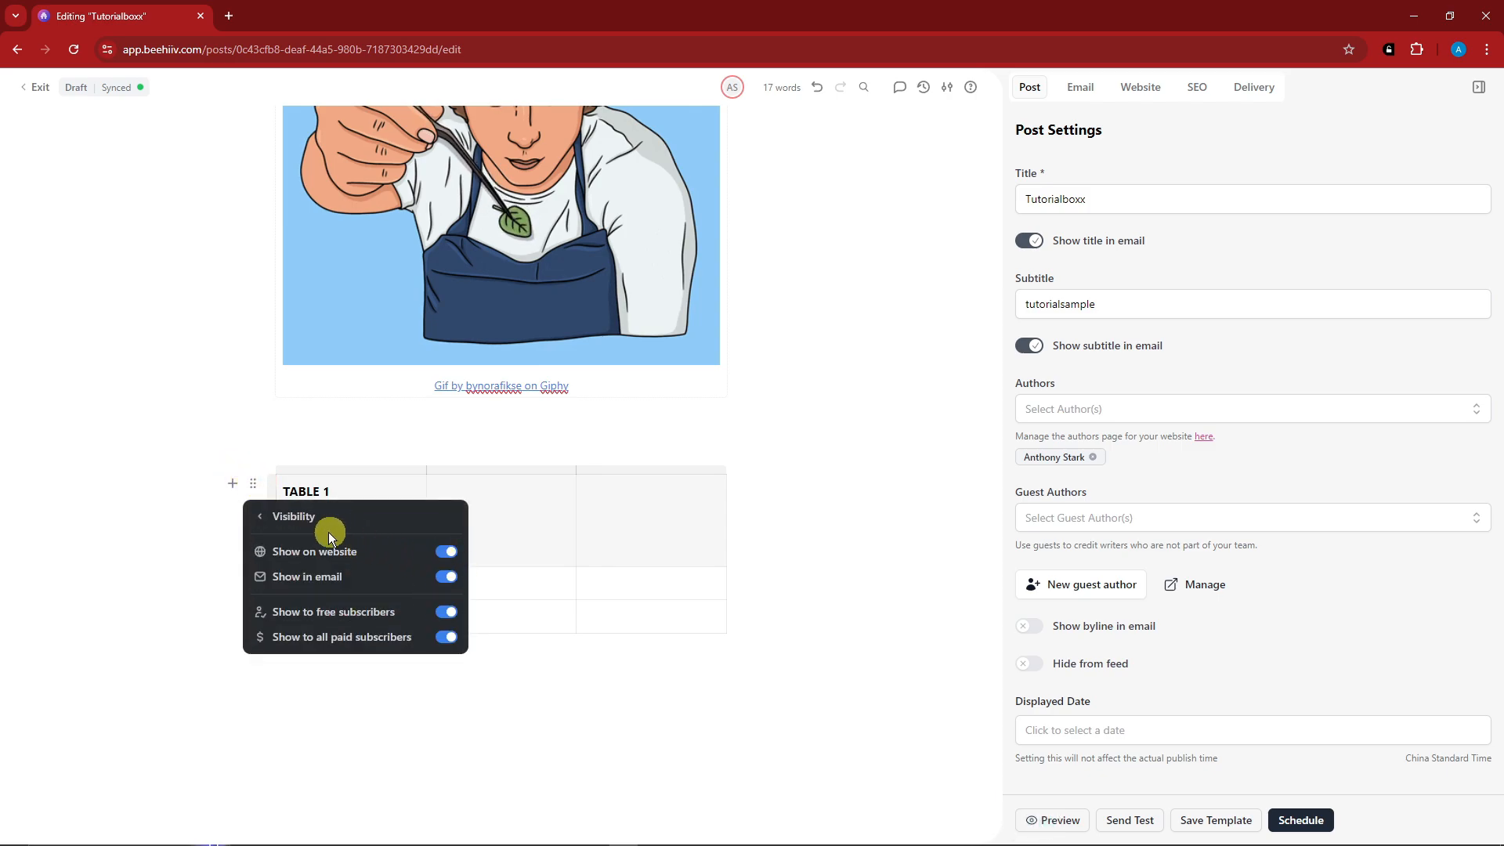
left_click(259, 516)
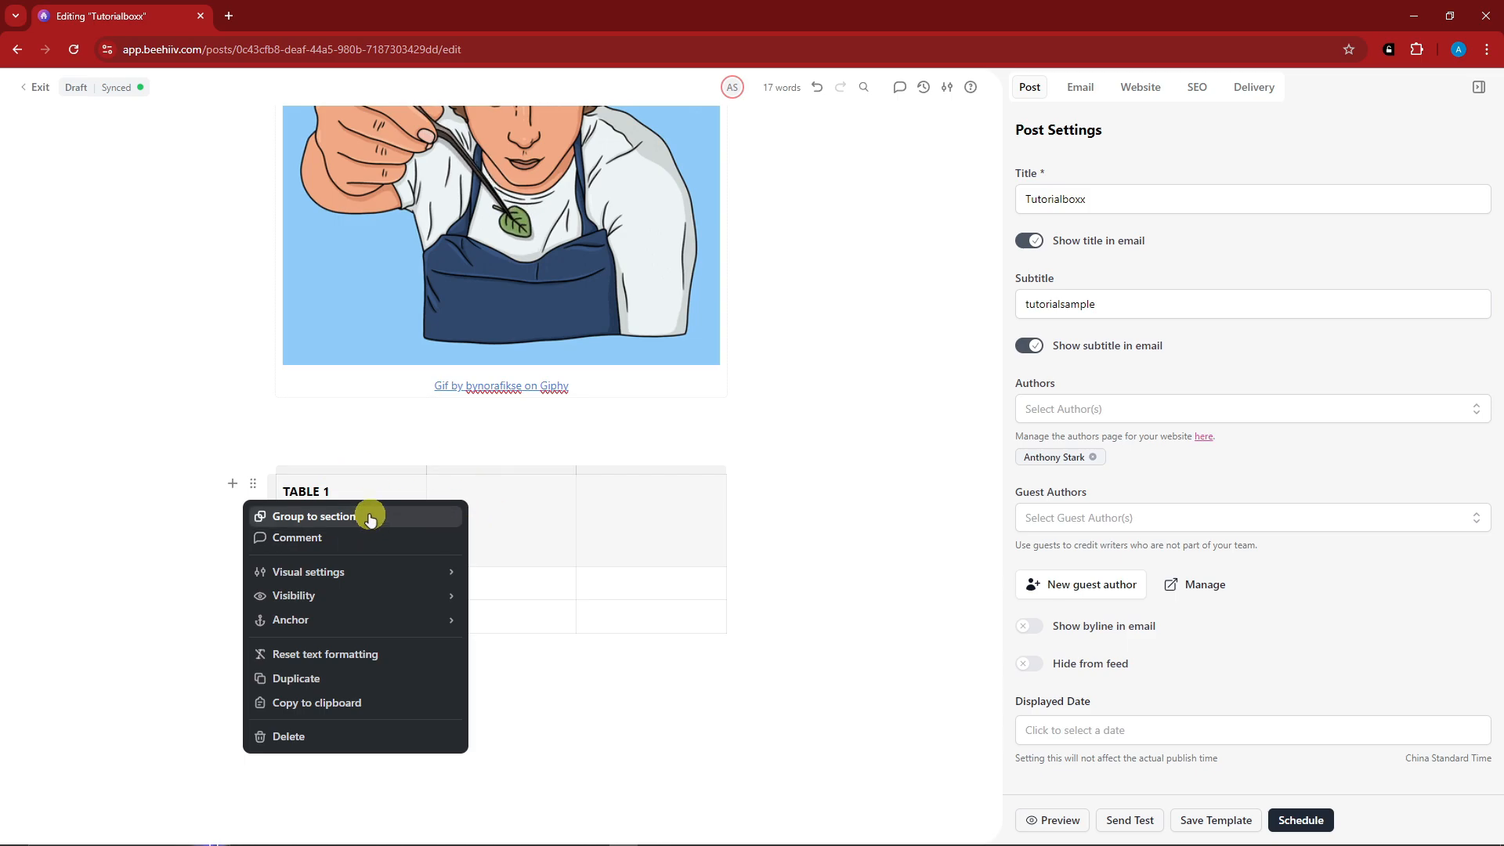
left_click(365, 705)
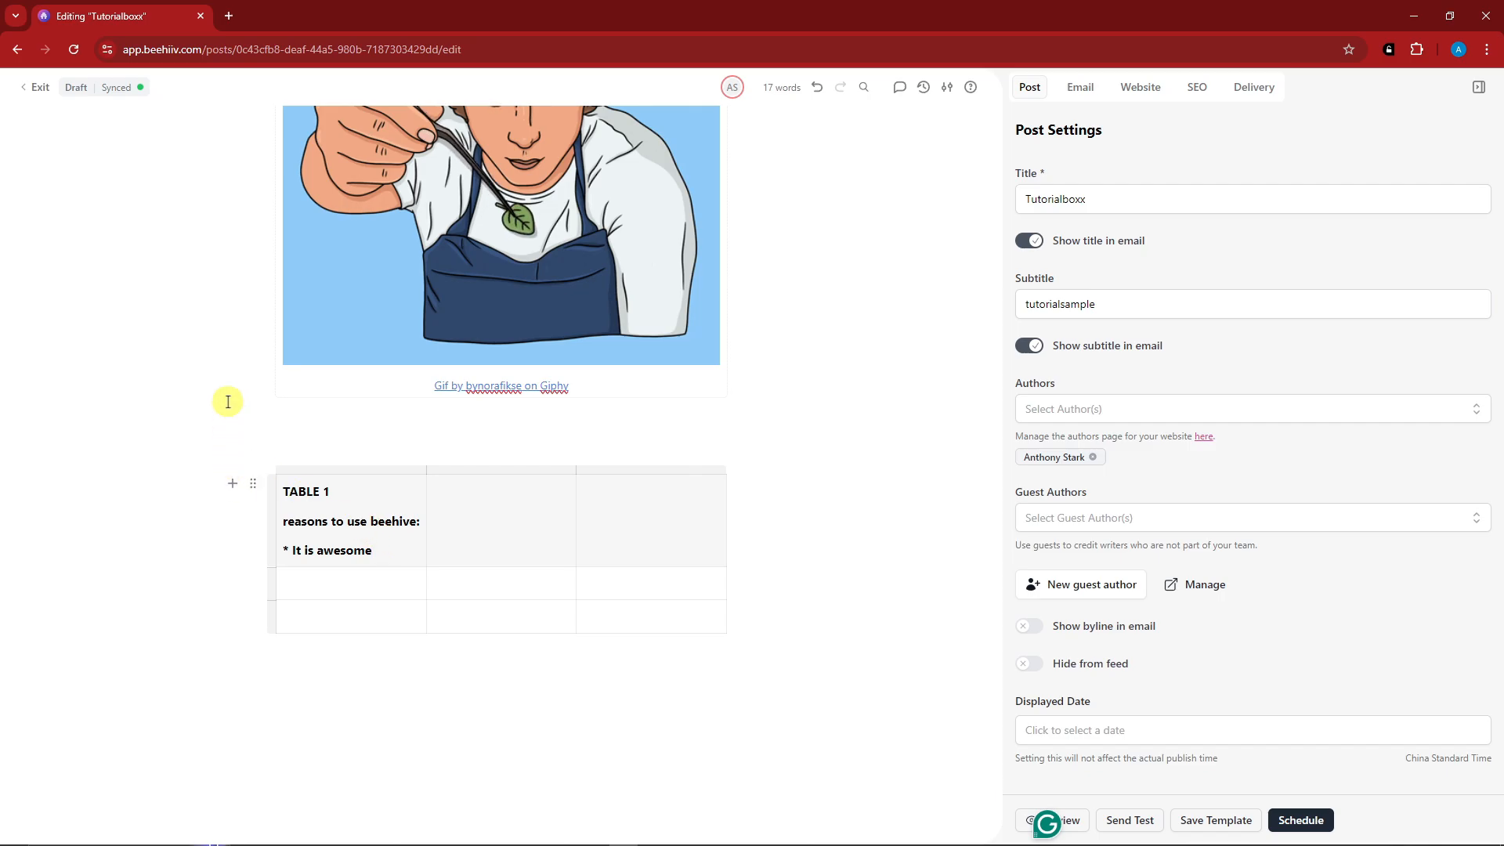
Underline all text in the table's first header cell and remove the stray slash on the line below the table
left_click(232, 488)
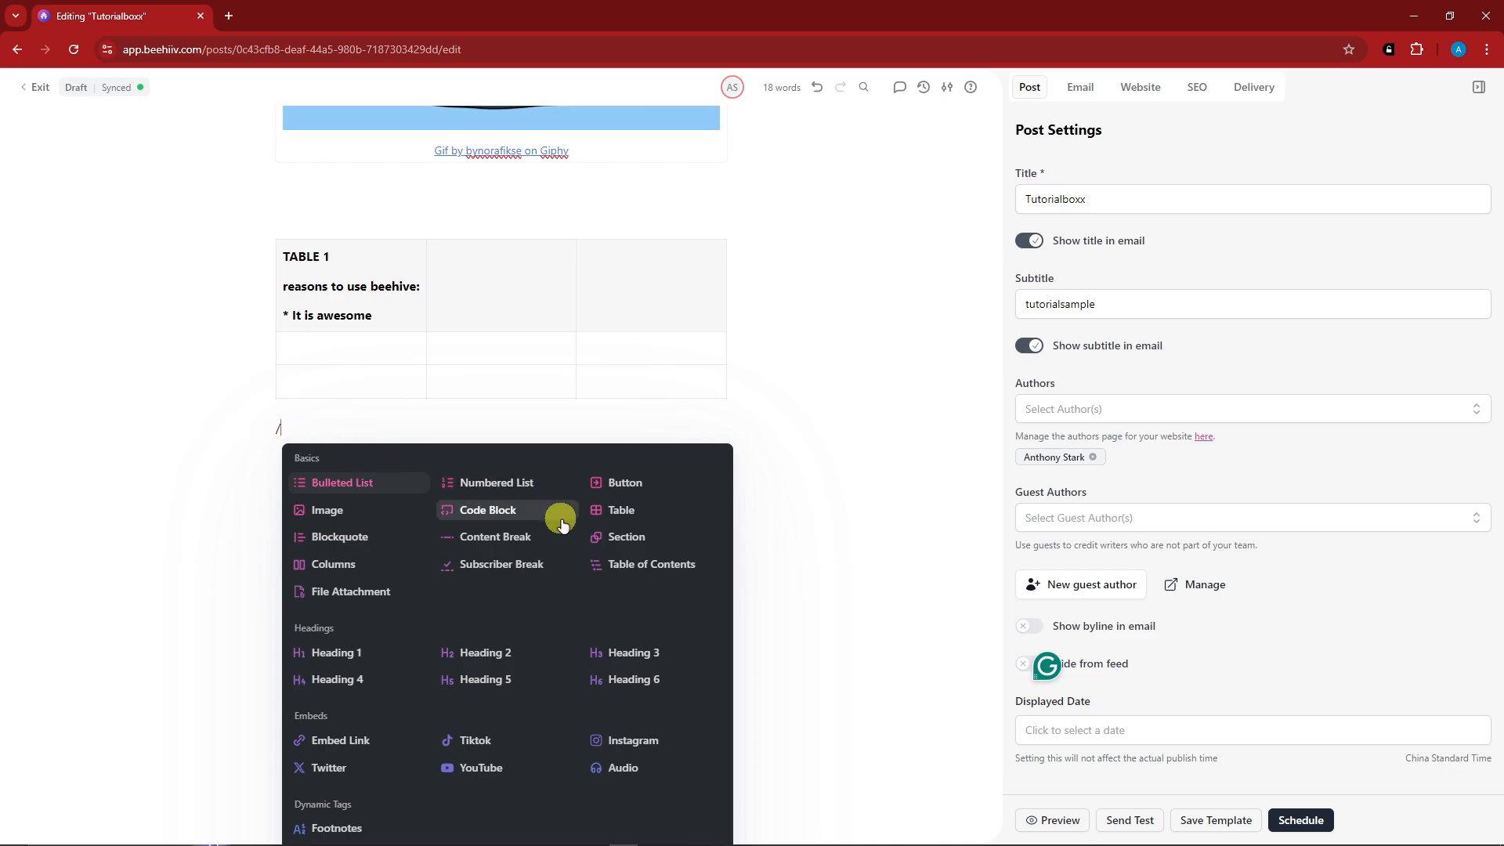
left_click(393, 314)
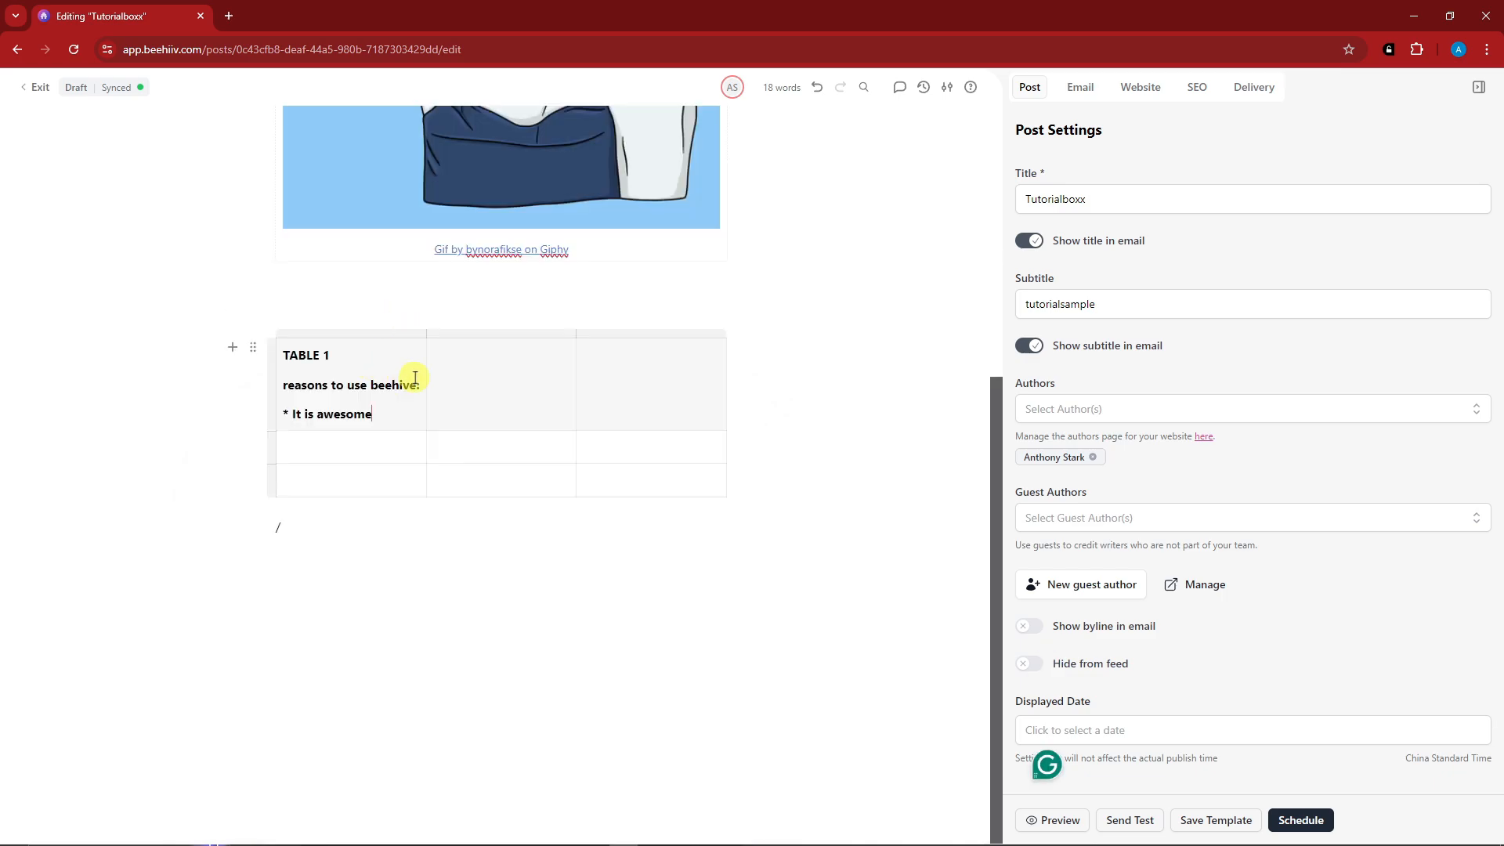
left_click_drag(410, 379, 301, 389)
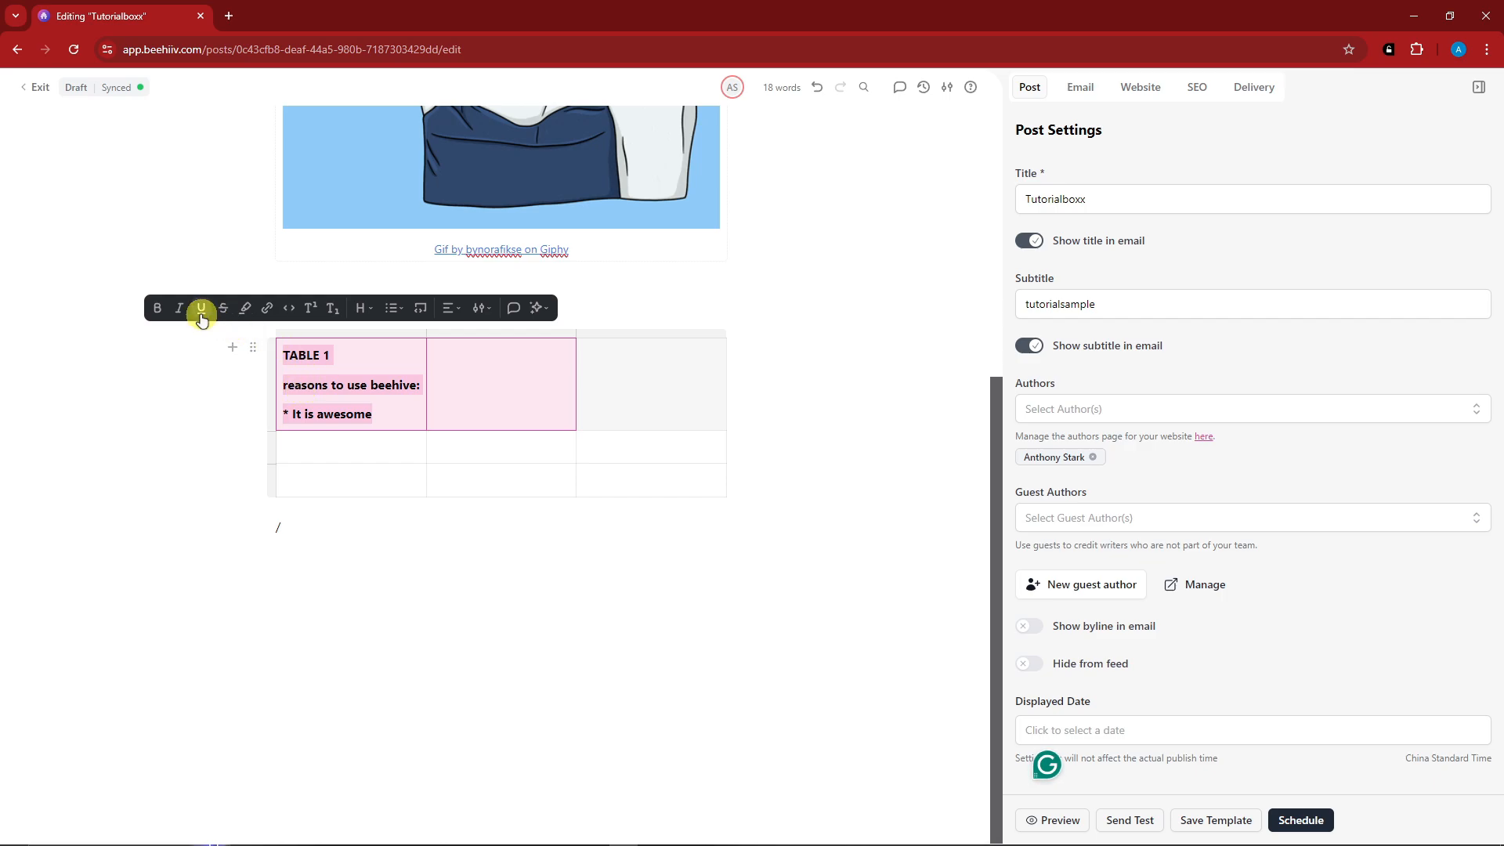
left_click(201, 308)
left_click(403, 386)
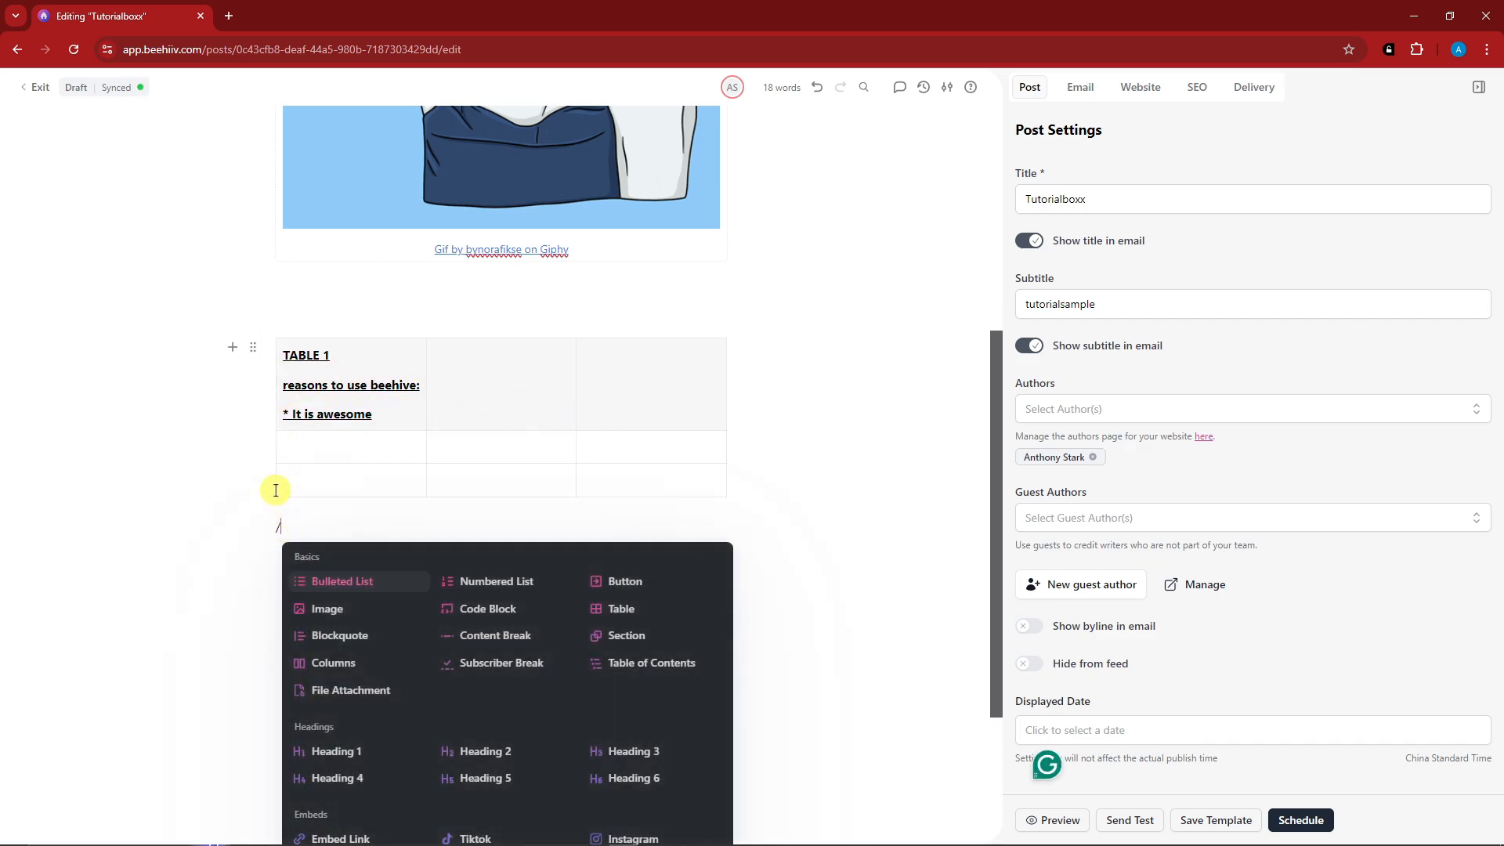
key("BackSpace")
Add a row after the table's second row, and enter "COLUMN 1" and "COLUMN 2" in the second row's first and third cells
left_click(273, 452)
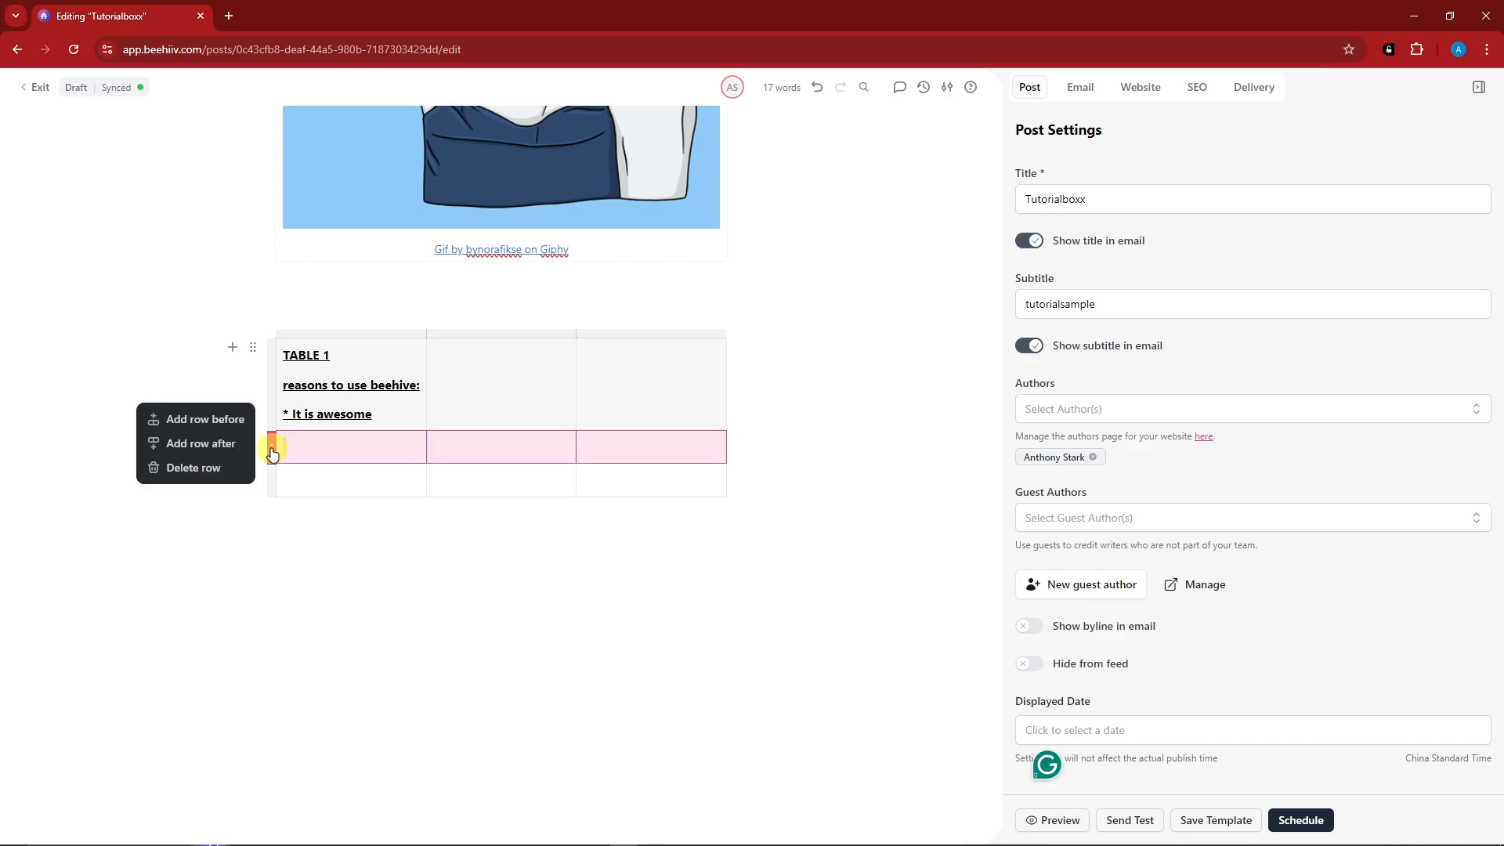
left_click(192, 443)
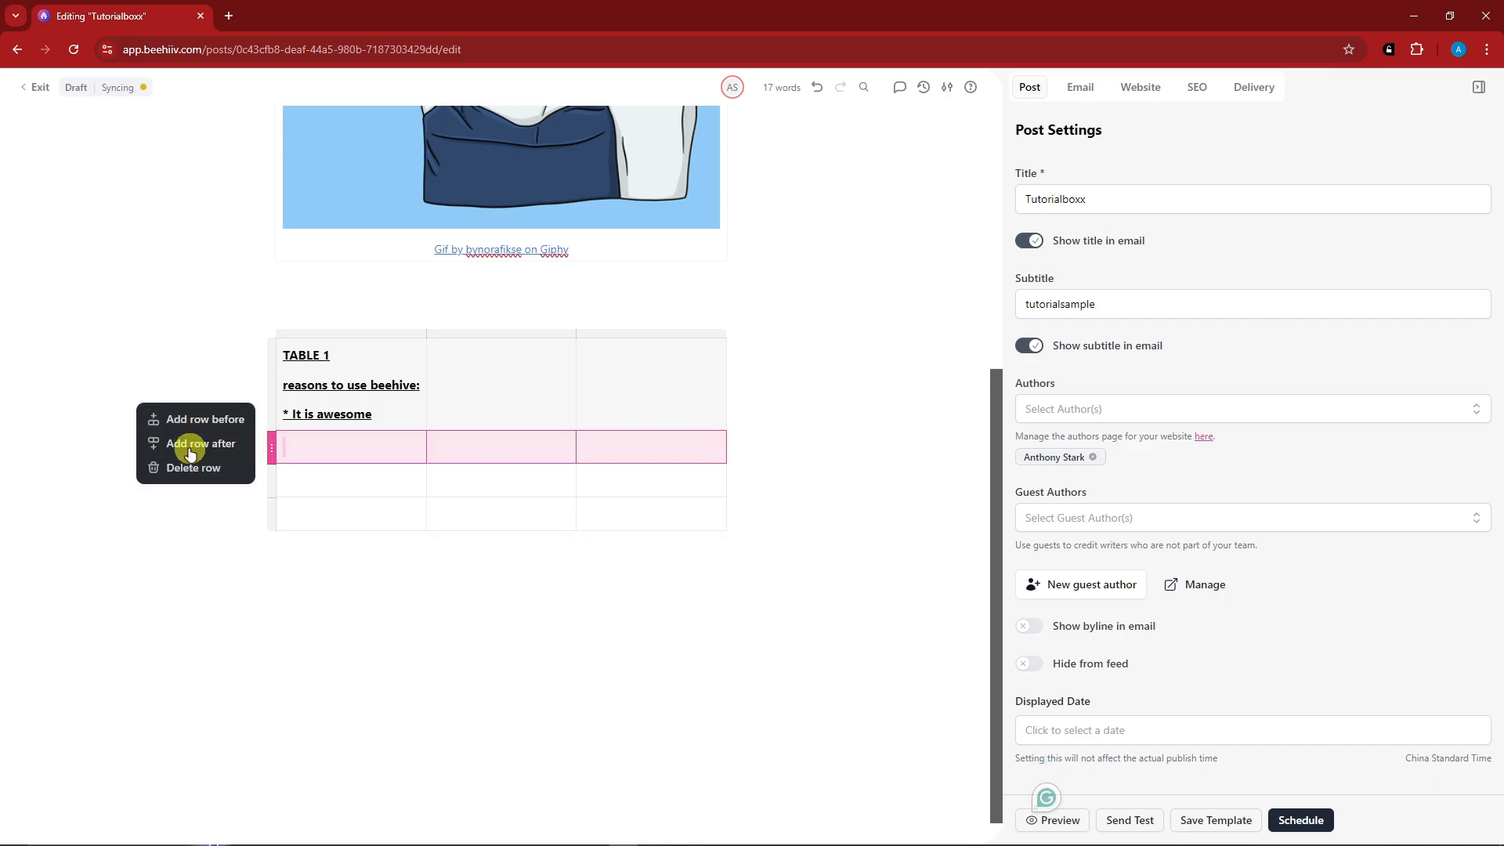
left_click(301, 448)
type("COLUMN ")
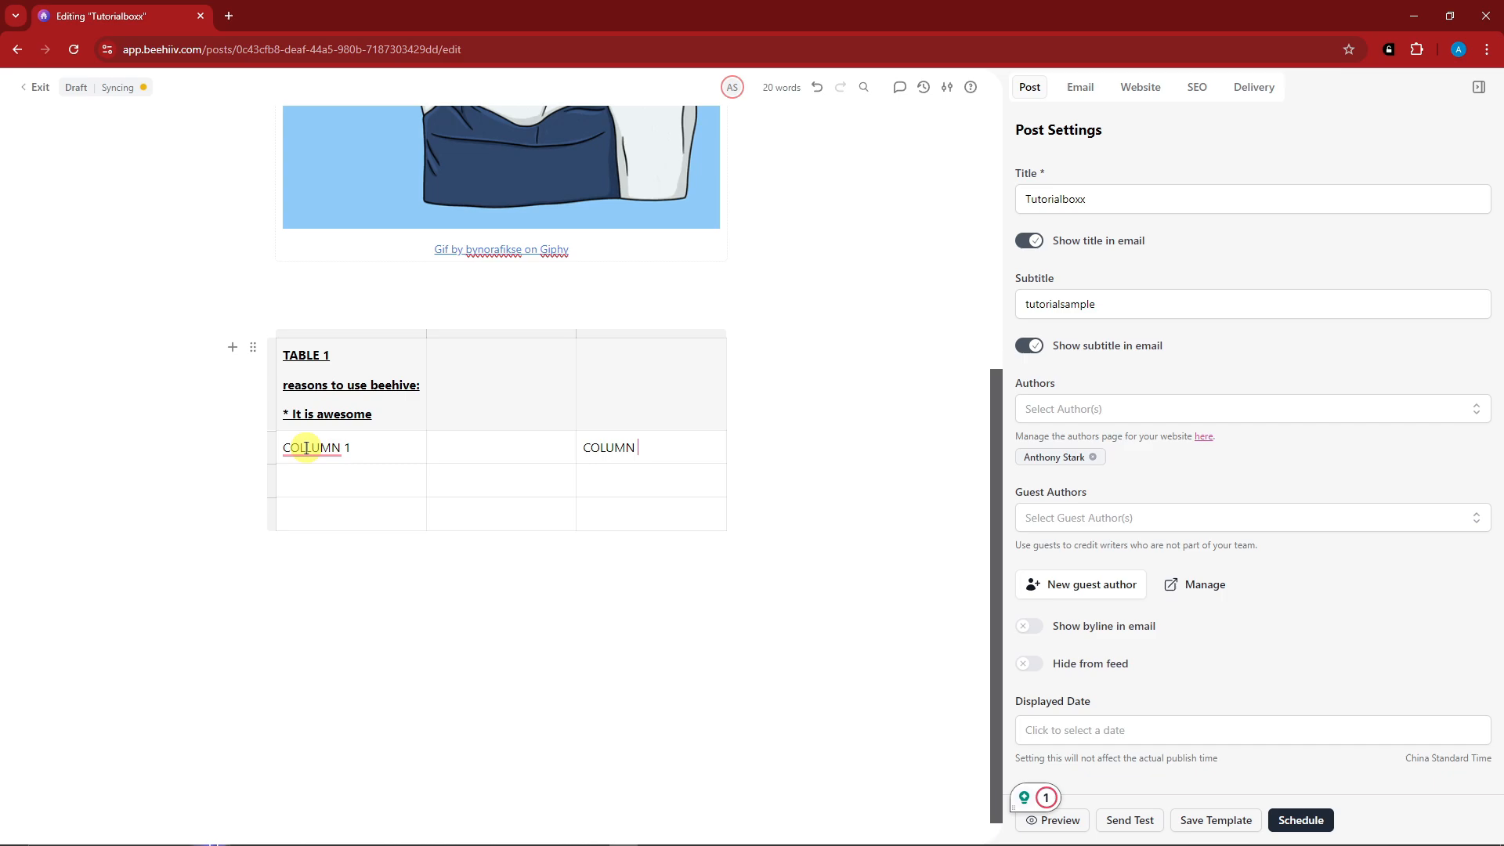
type("2")
double_click(308, 448)
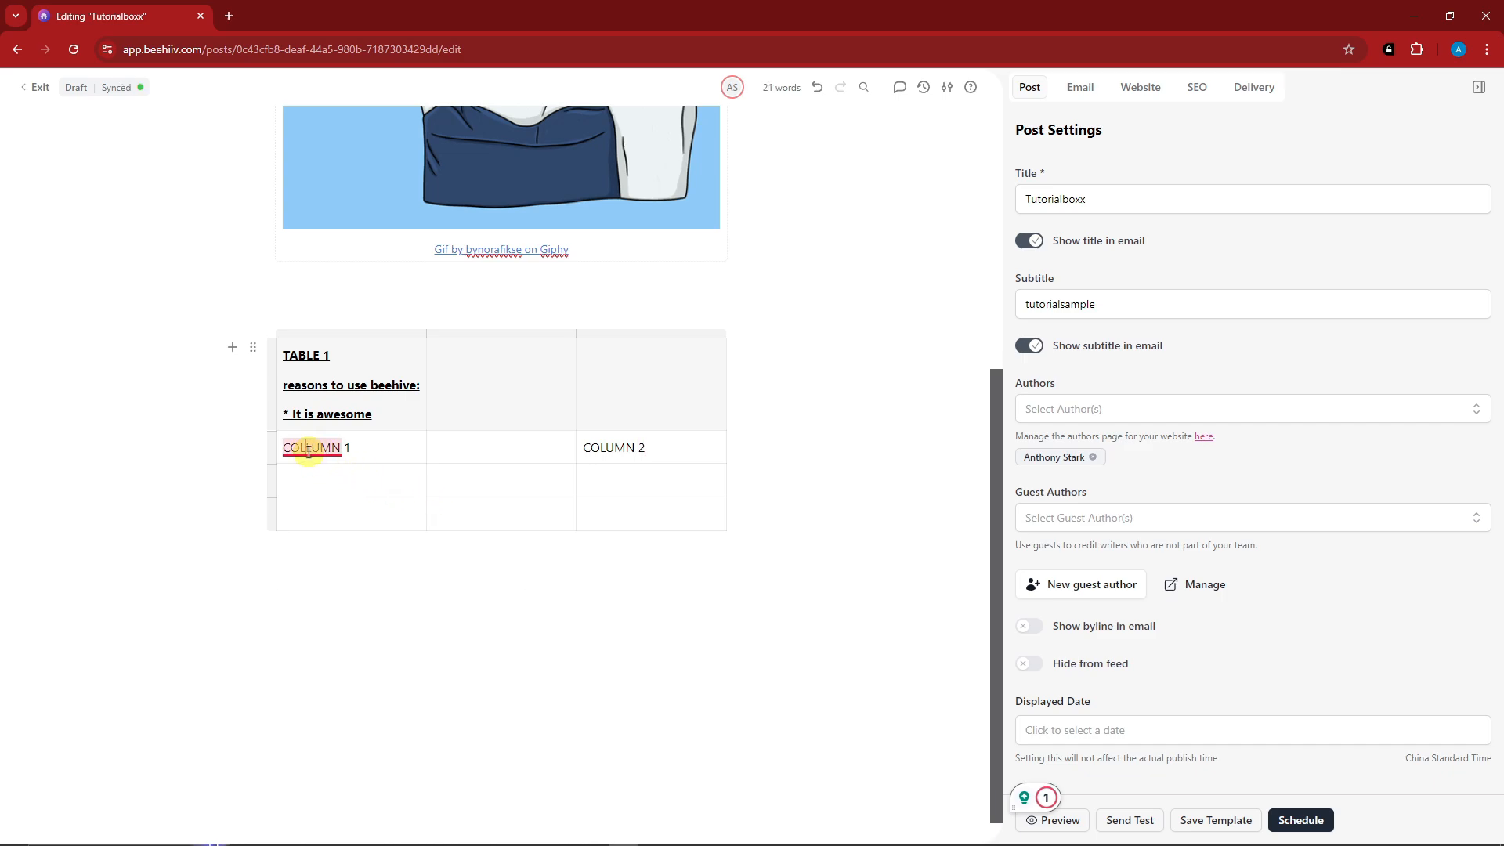
right_click(308, 451)
Insert an image block below the table with the photo of the bearded man in camouflage from Unsplash's editorial category
left_click(436, 627)
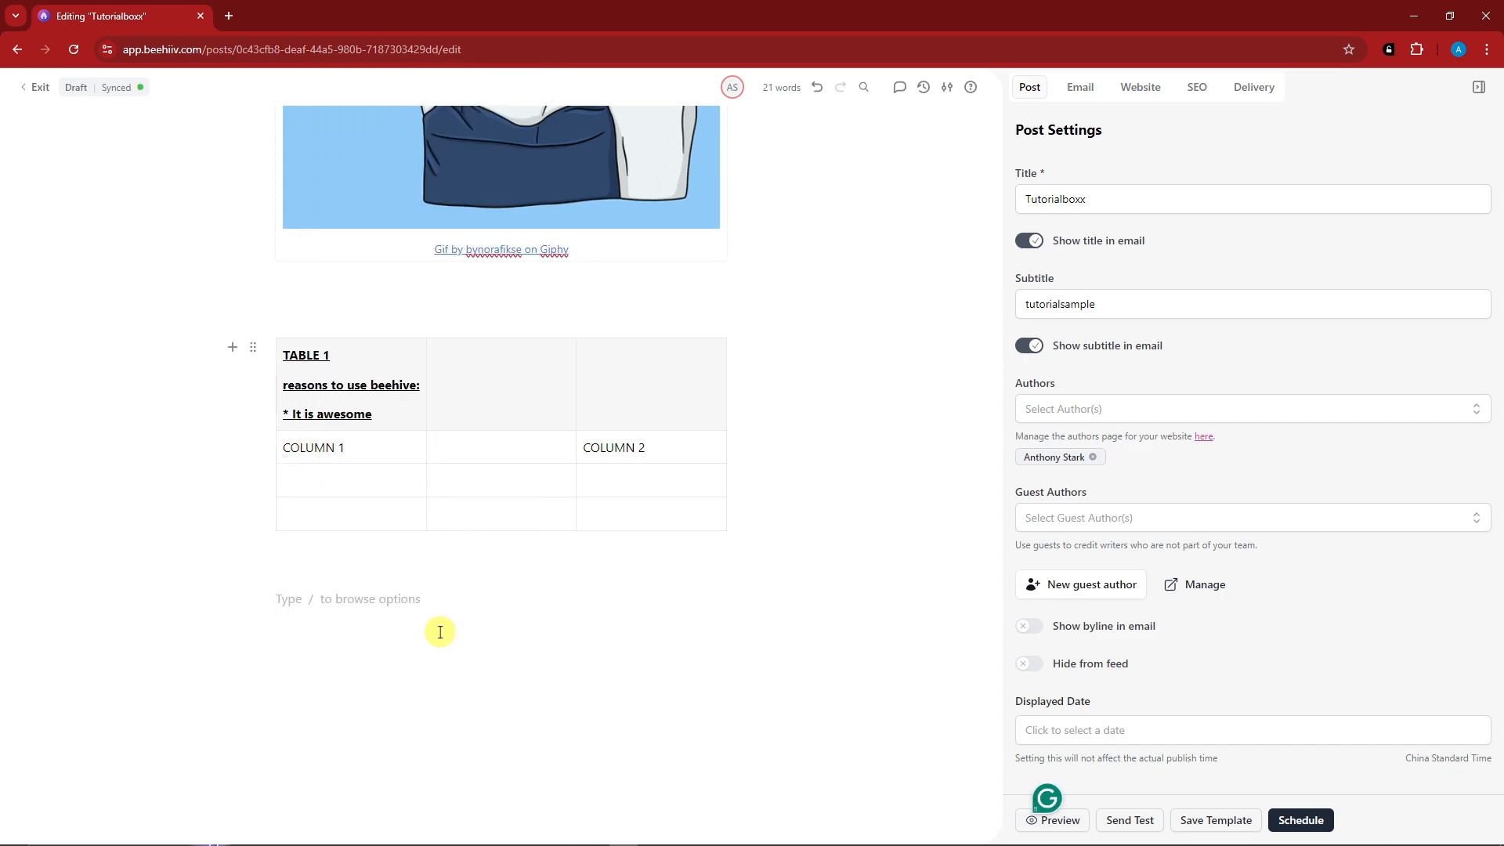
type("/")
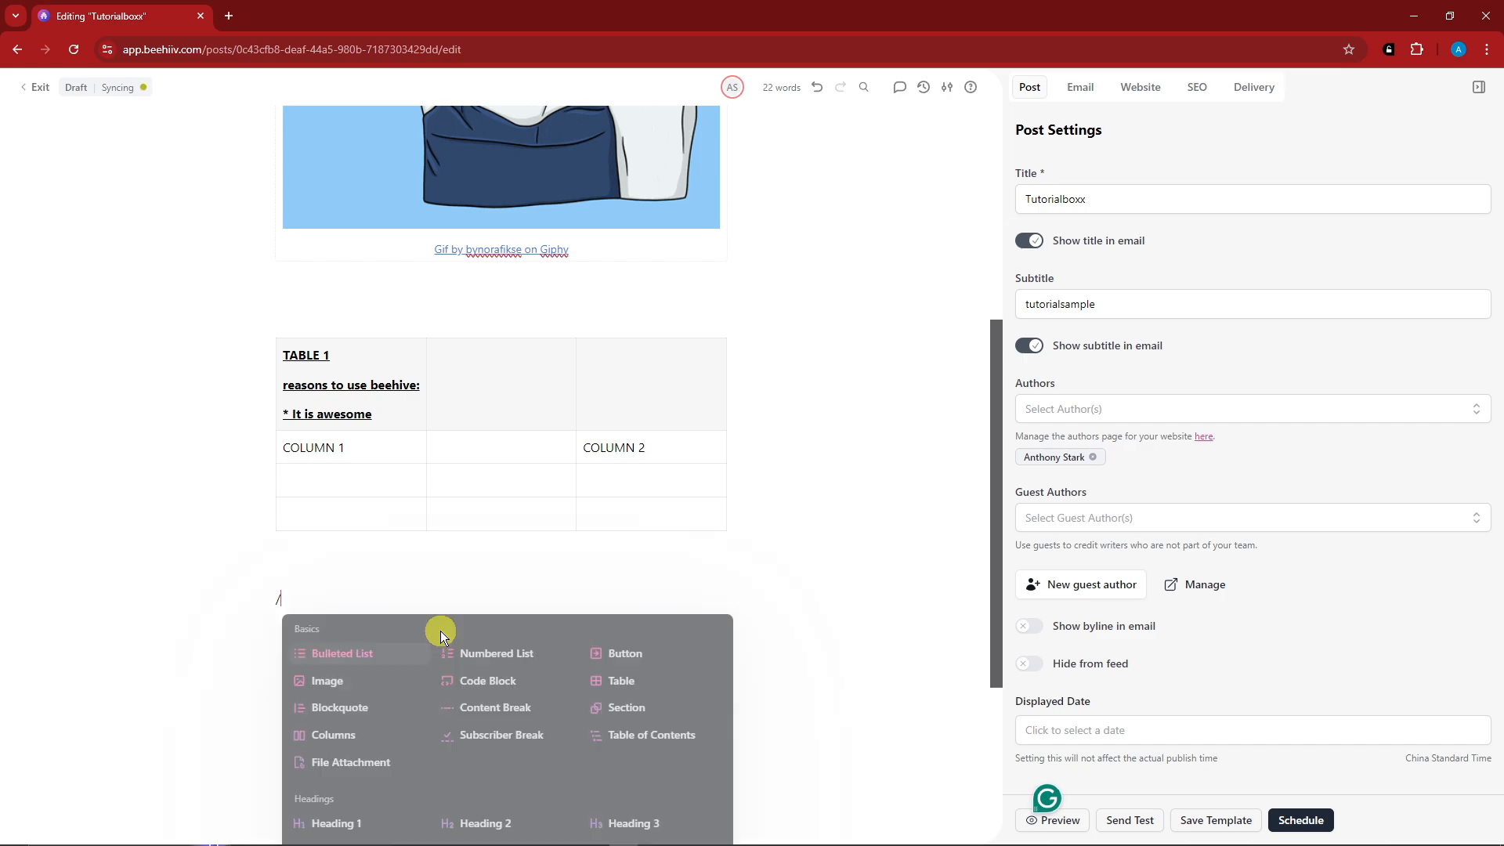
left_click(351, 688)
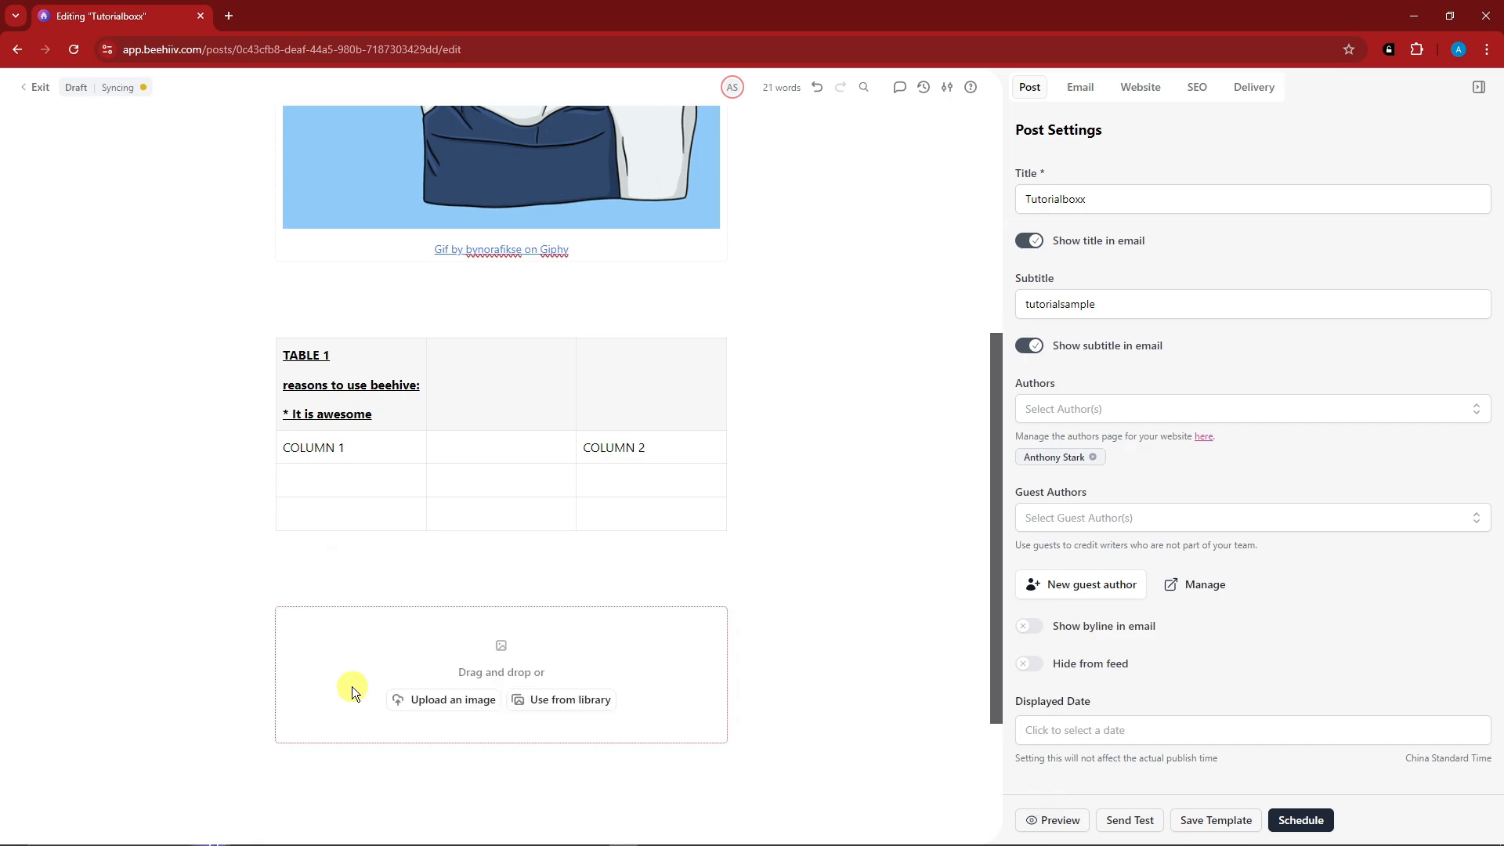
left_click(605, 703)
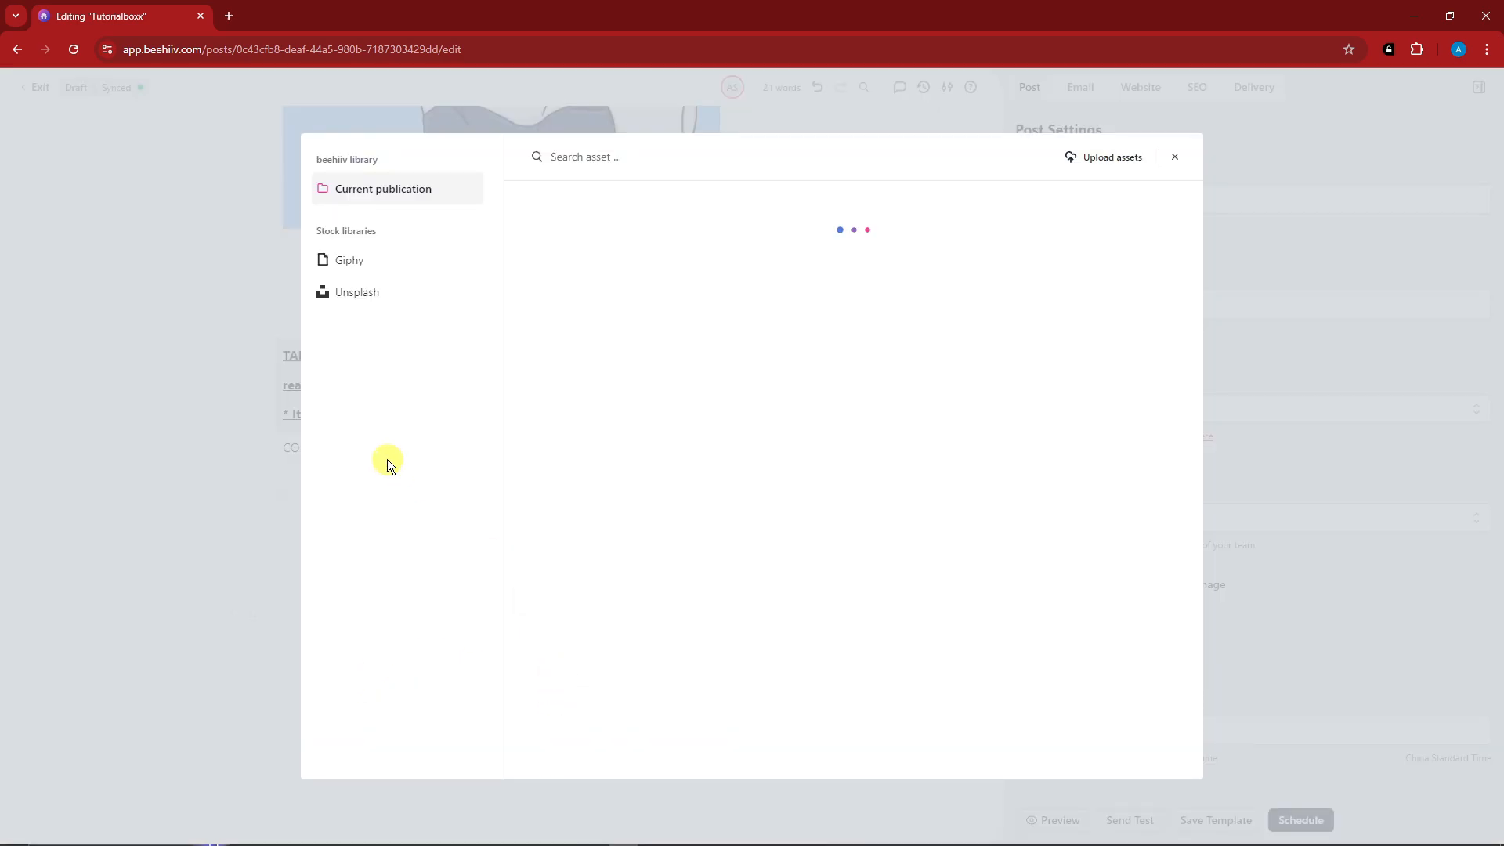
left_click(365, 294)
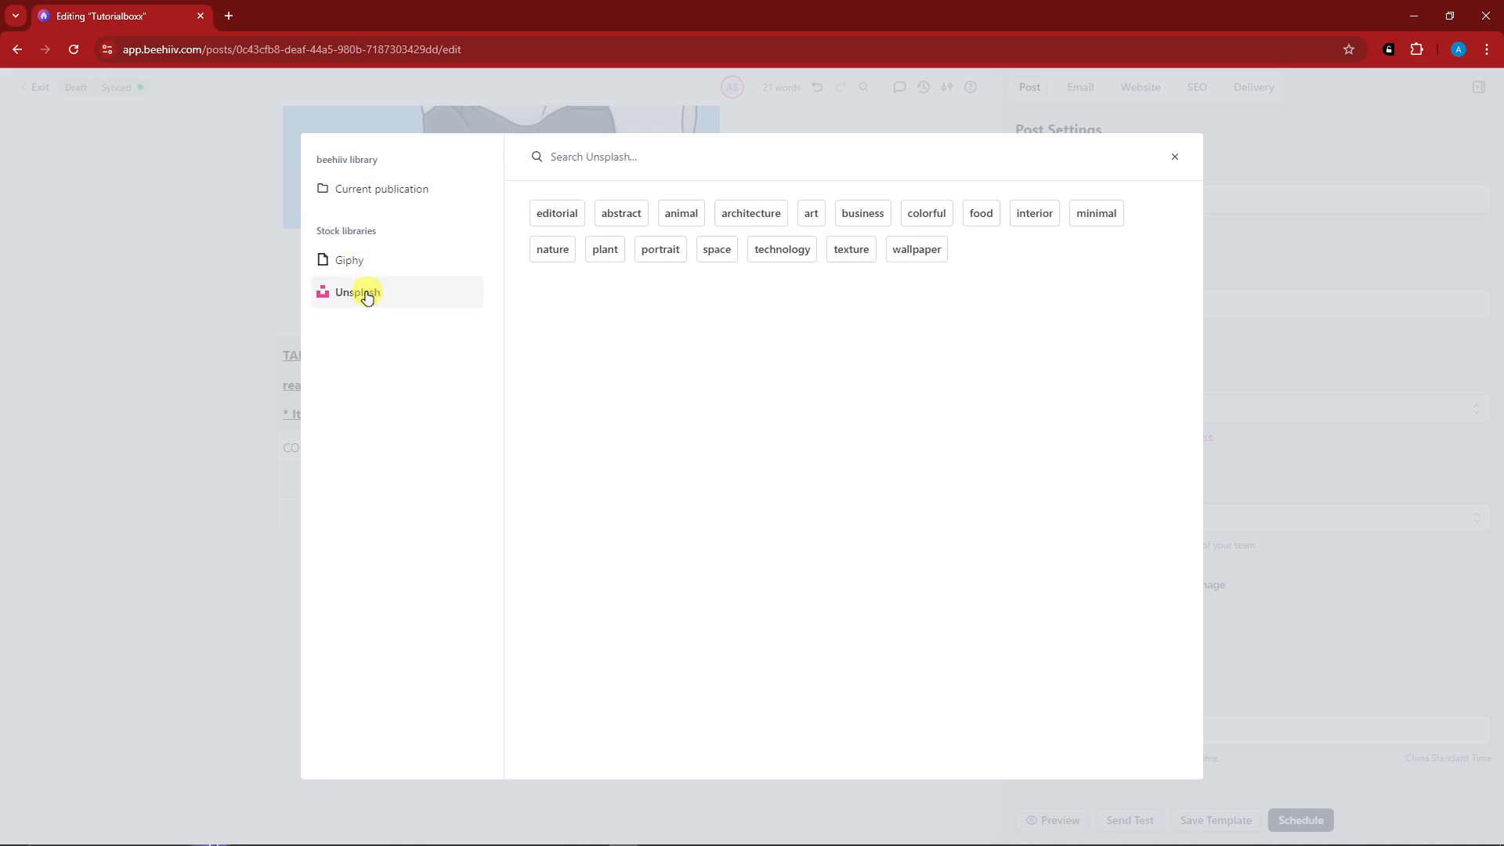
left_click(555, 219)
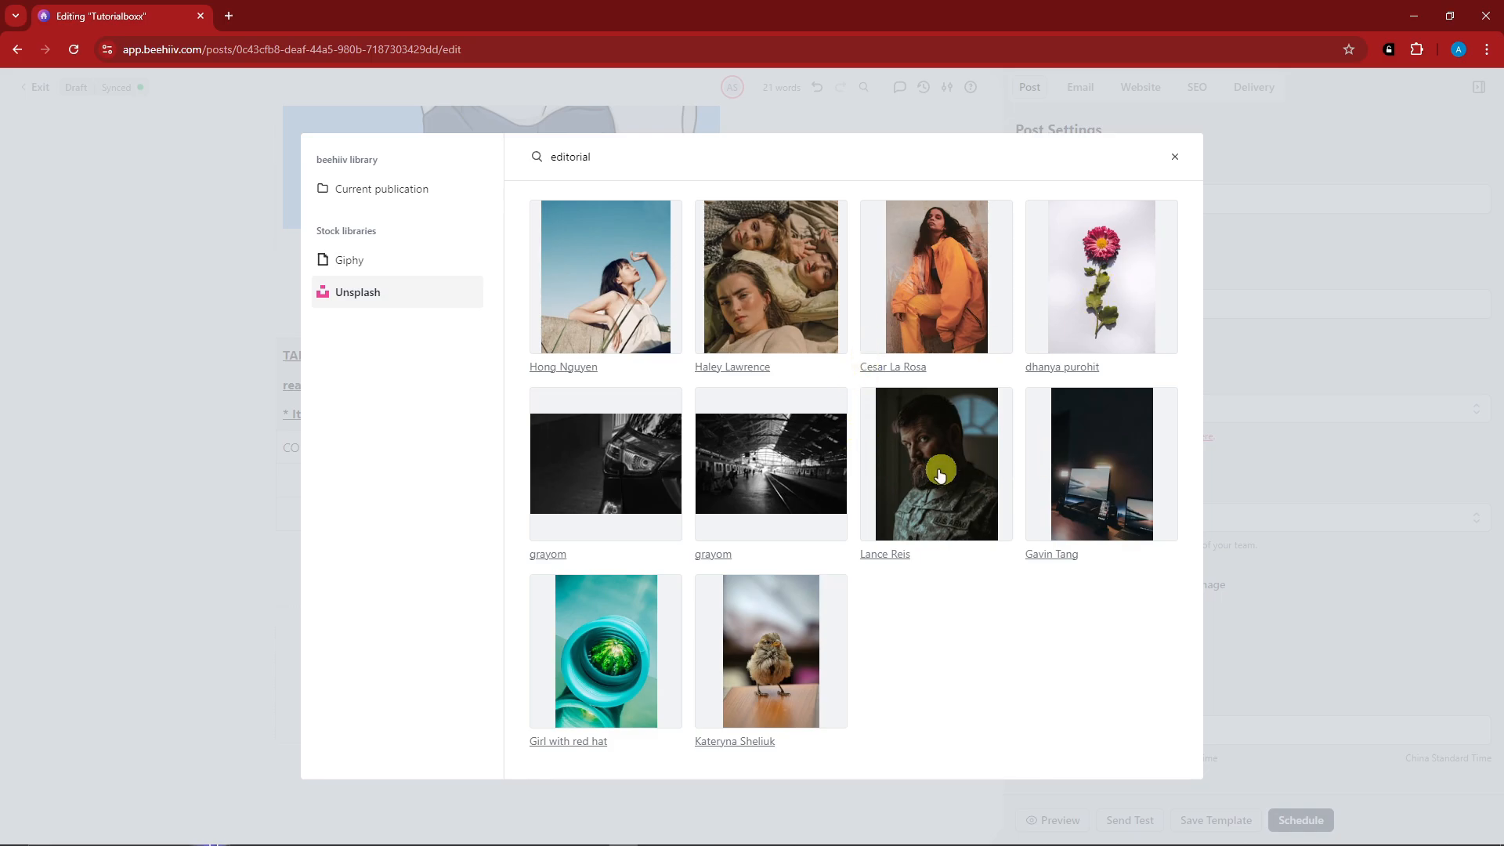
left_click(940, 472)
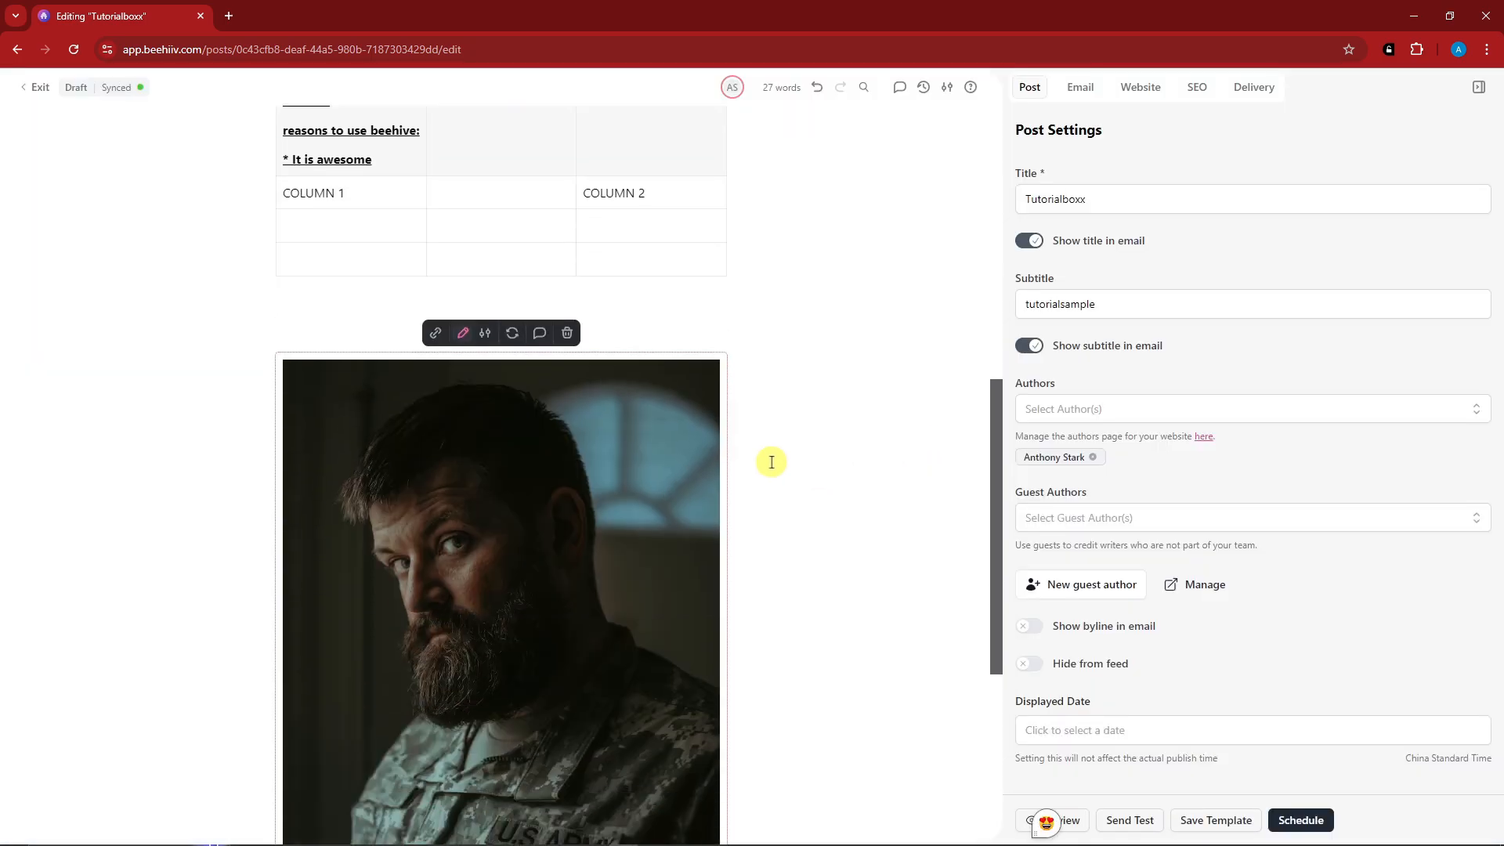
scroll(771, 462, "down", 3)
scroll(772, 462, "up", 2)
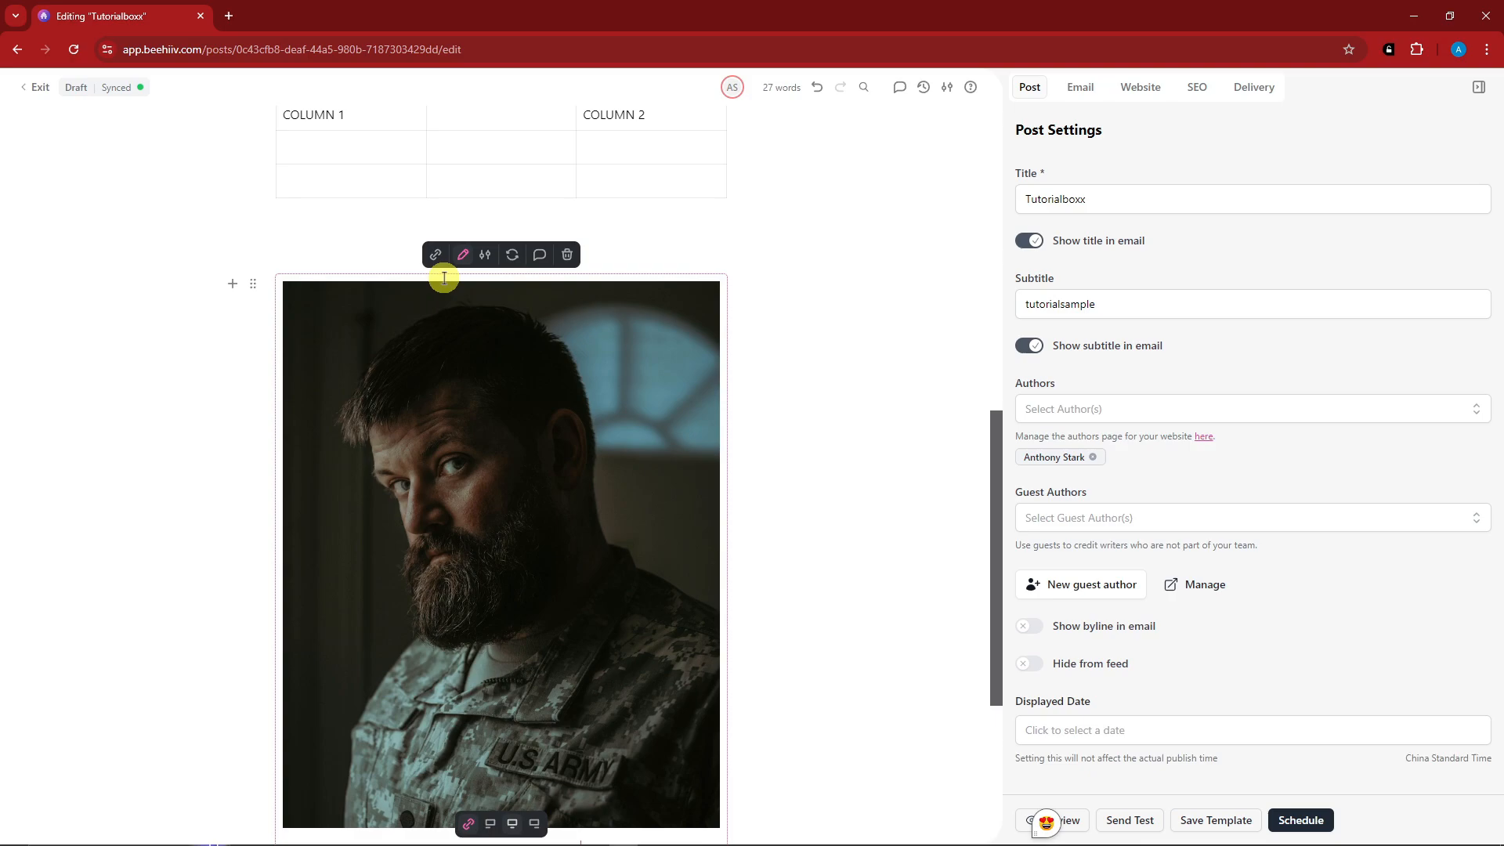
Link the photo of the bearded man in camouflage to facebook.com
left_click(438, 256)
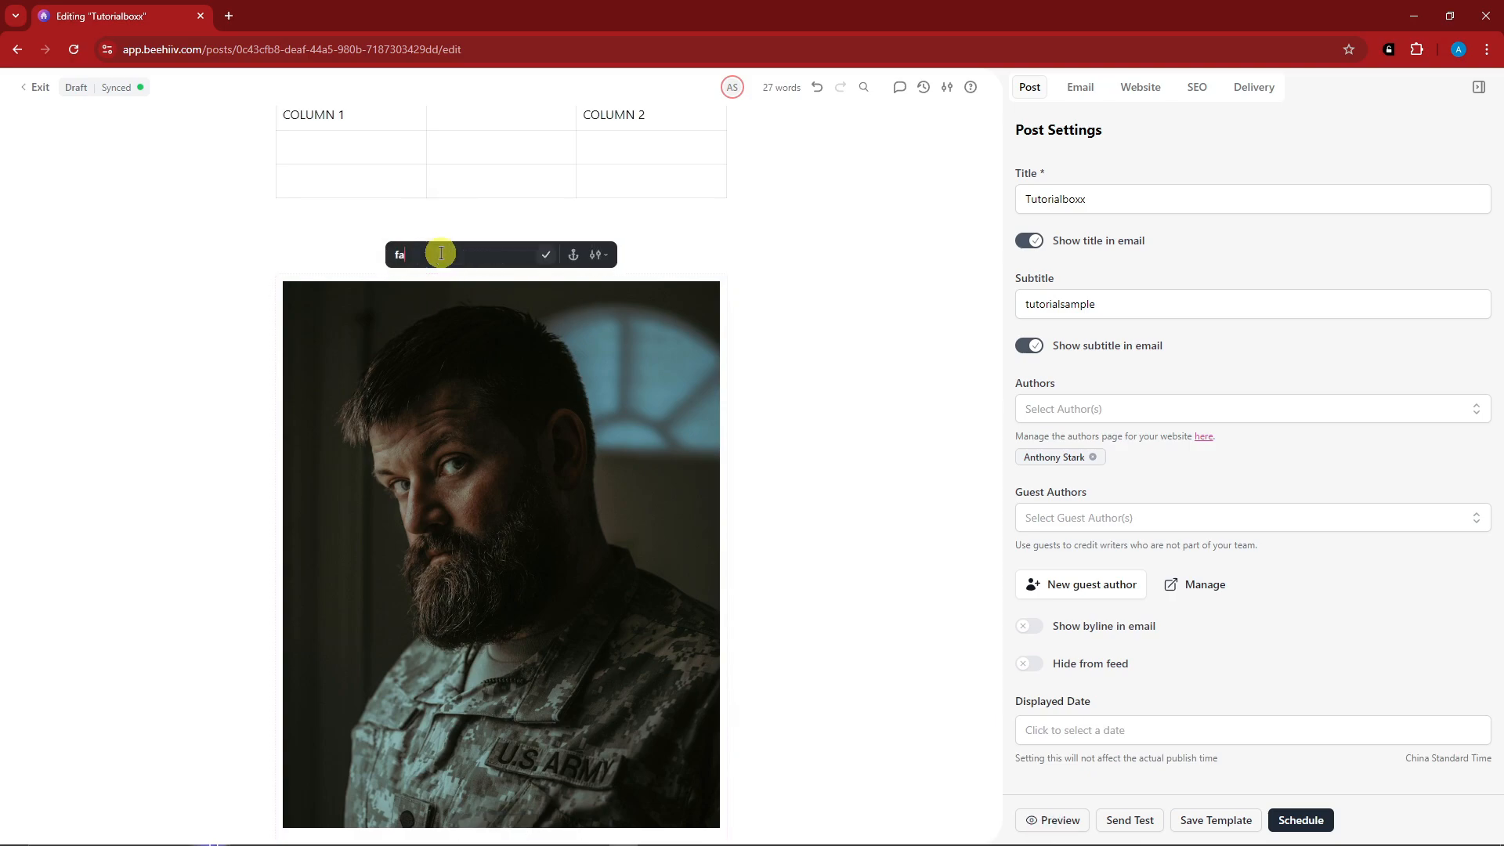
type("facebook.com")
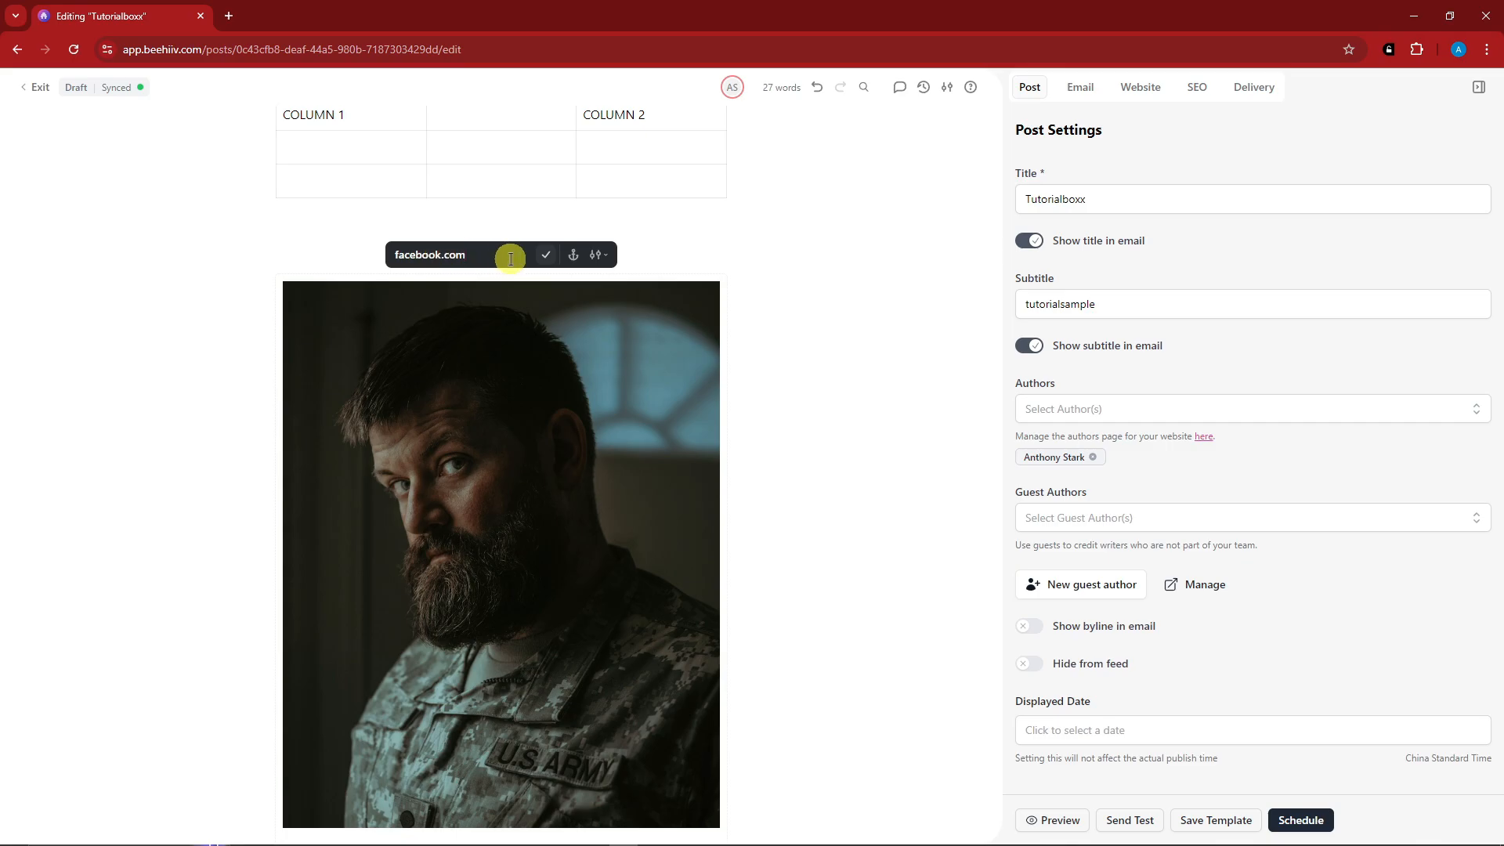
left_click(546, 255)
scroll(806, 454, "down", 4)
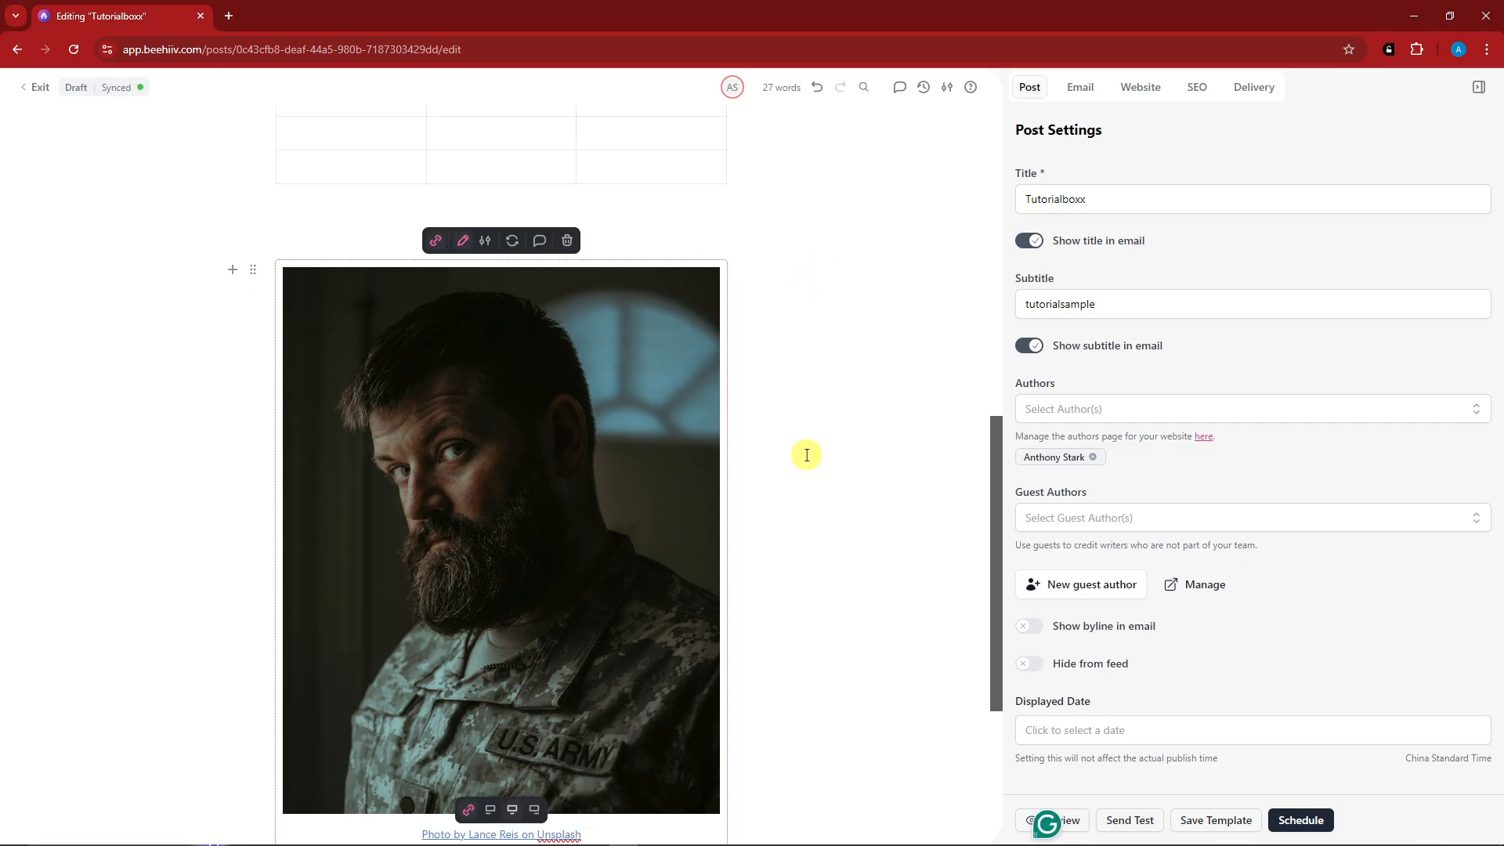
scroll(807, 454, "up", 5)
scroll(853, 580, "down", 2)
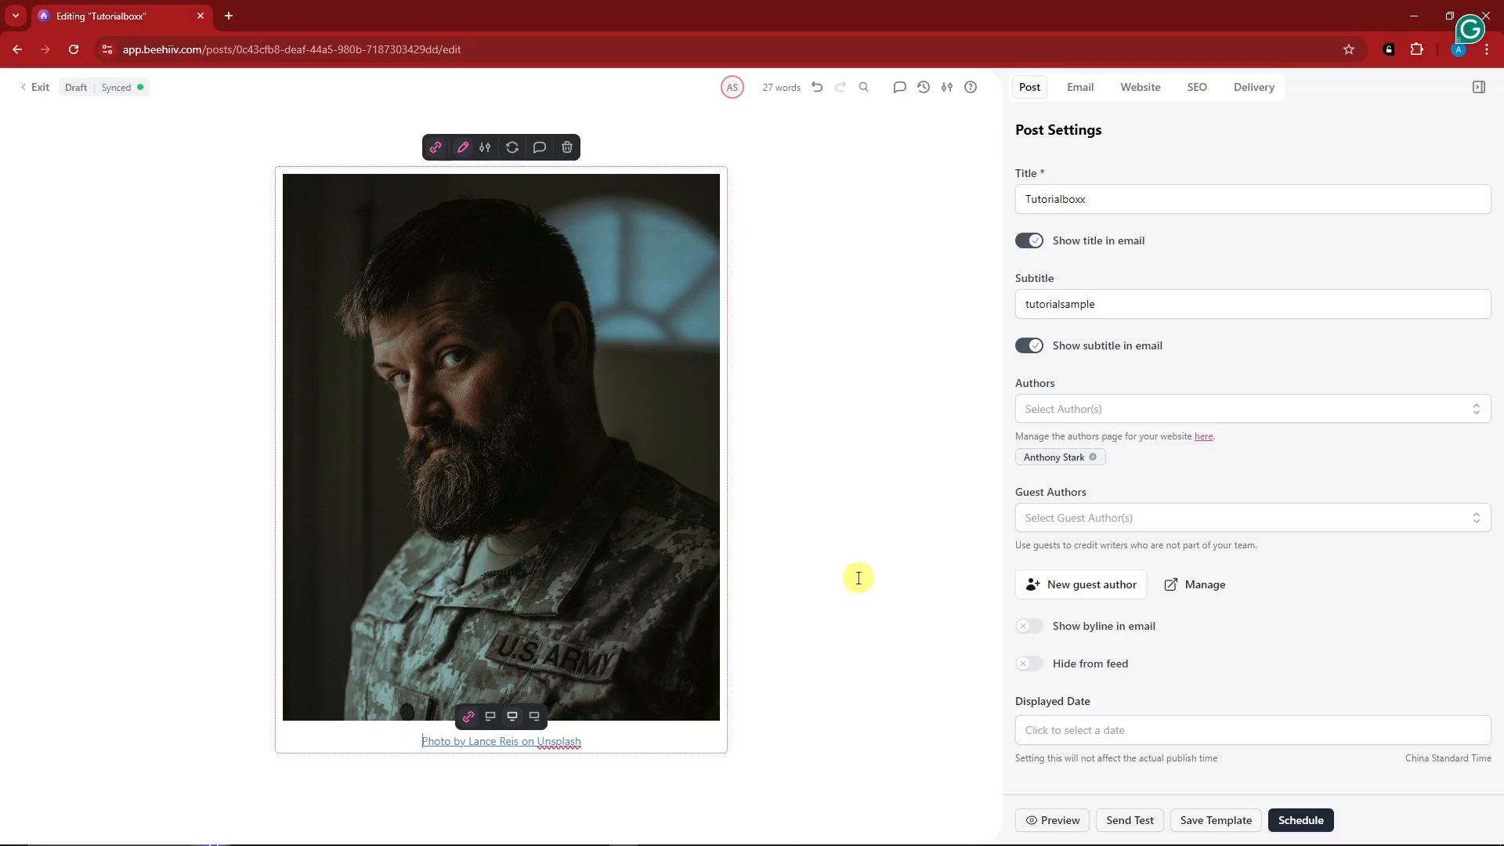
scroll(841, 589, "up", 5)
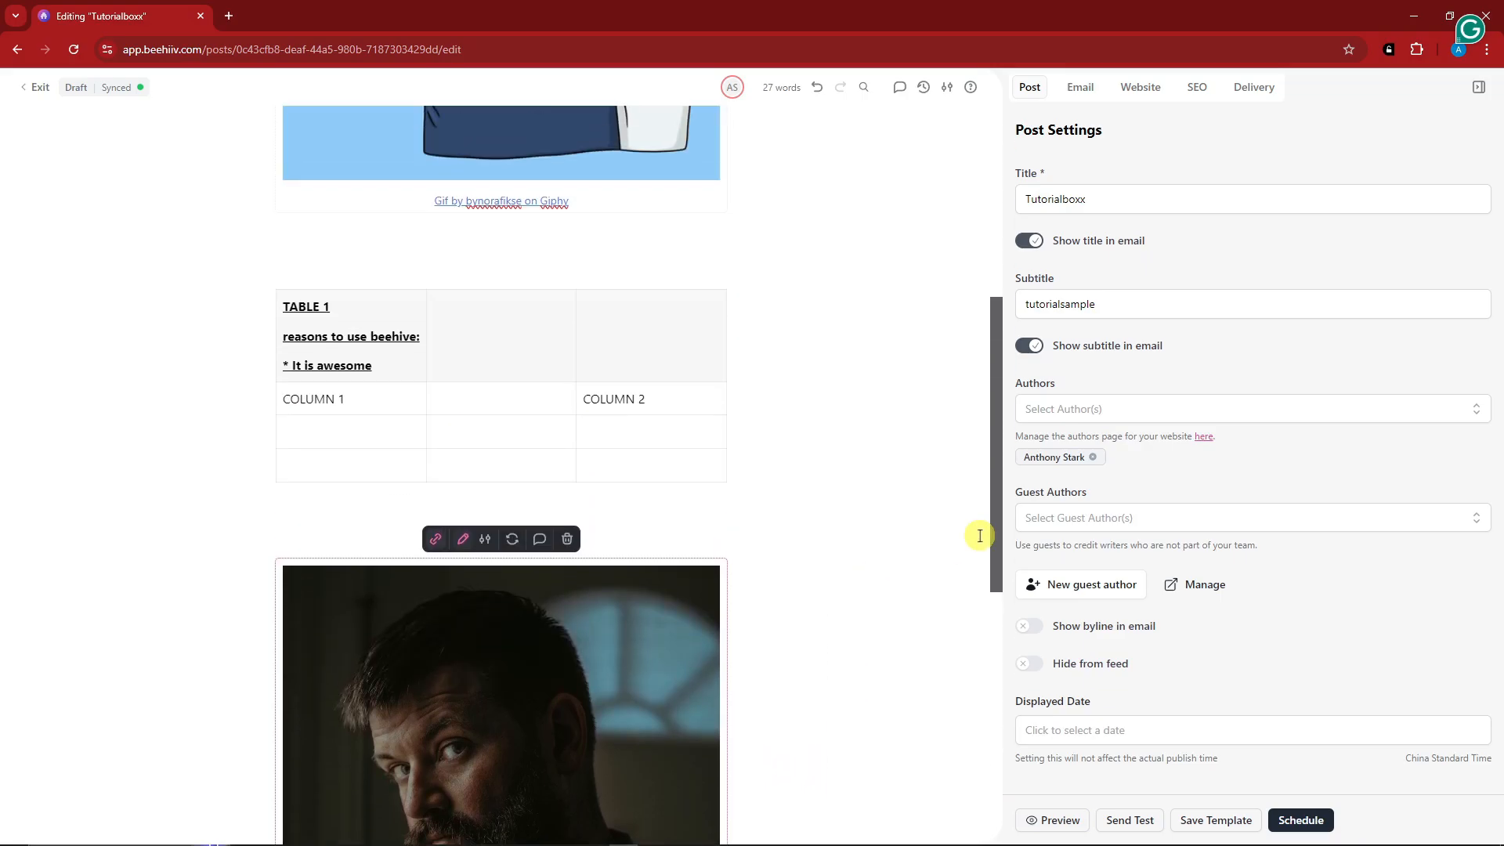
scroll(990, 558, "down", 2)
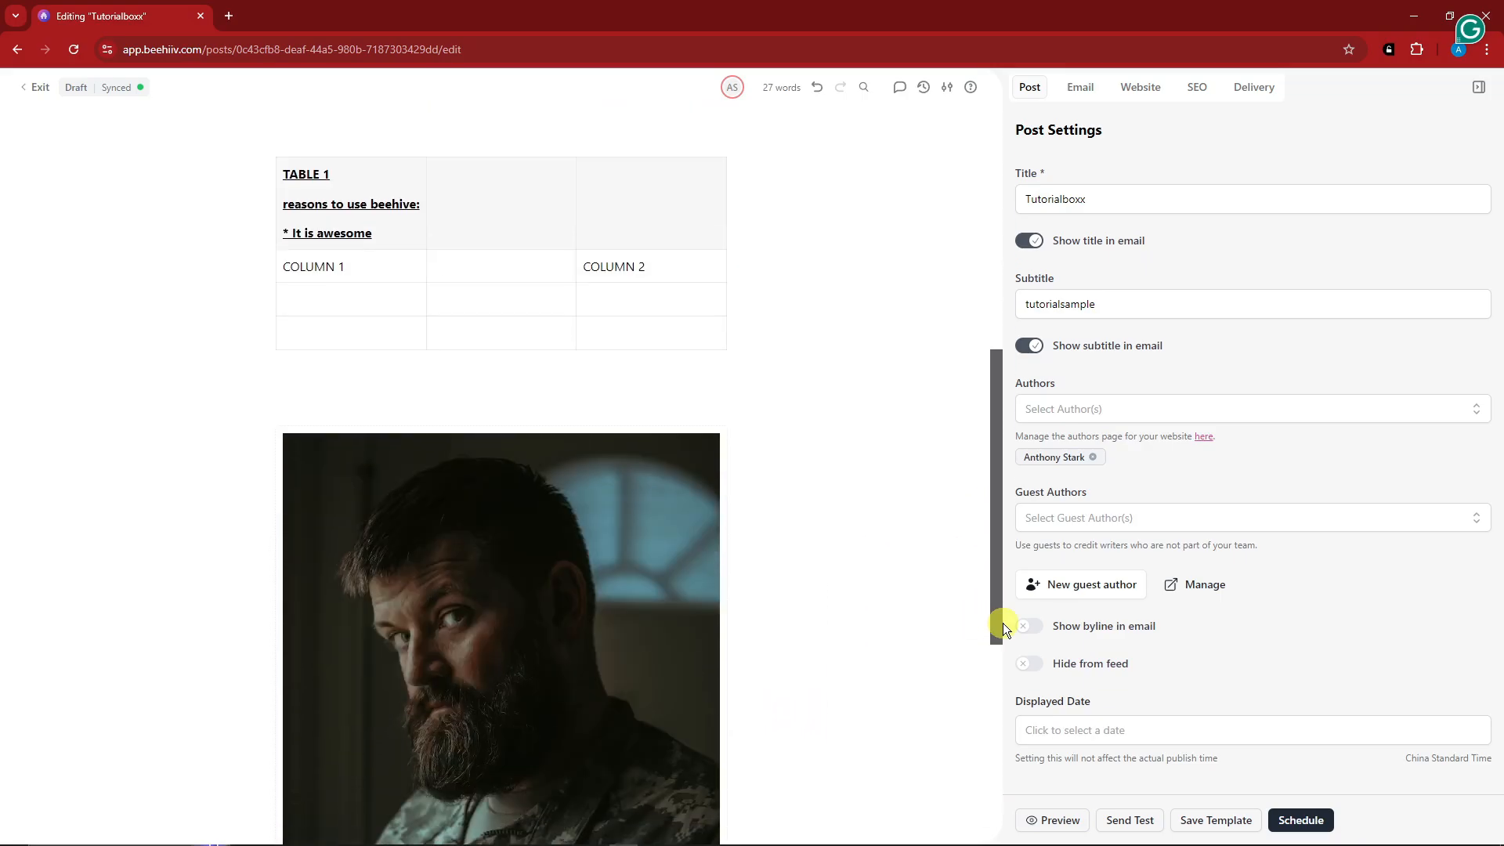
Preview the post as a desktop email and look through it from the heading down to the footer
left_click(1040, 832)
scroll(896, 487, "down", 6)
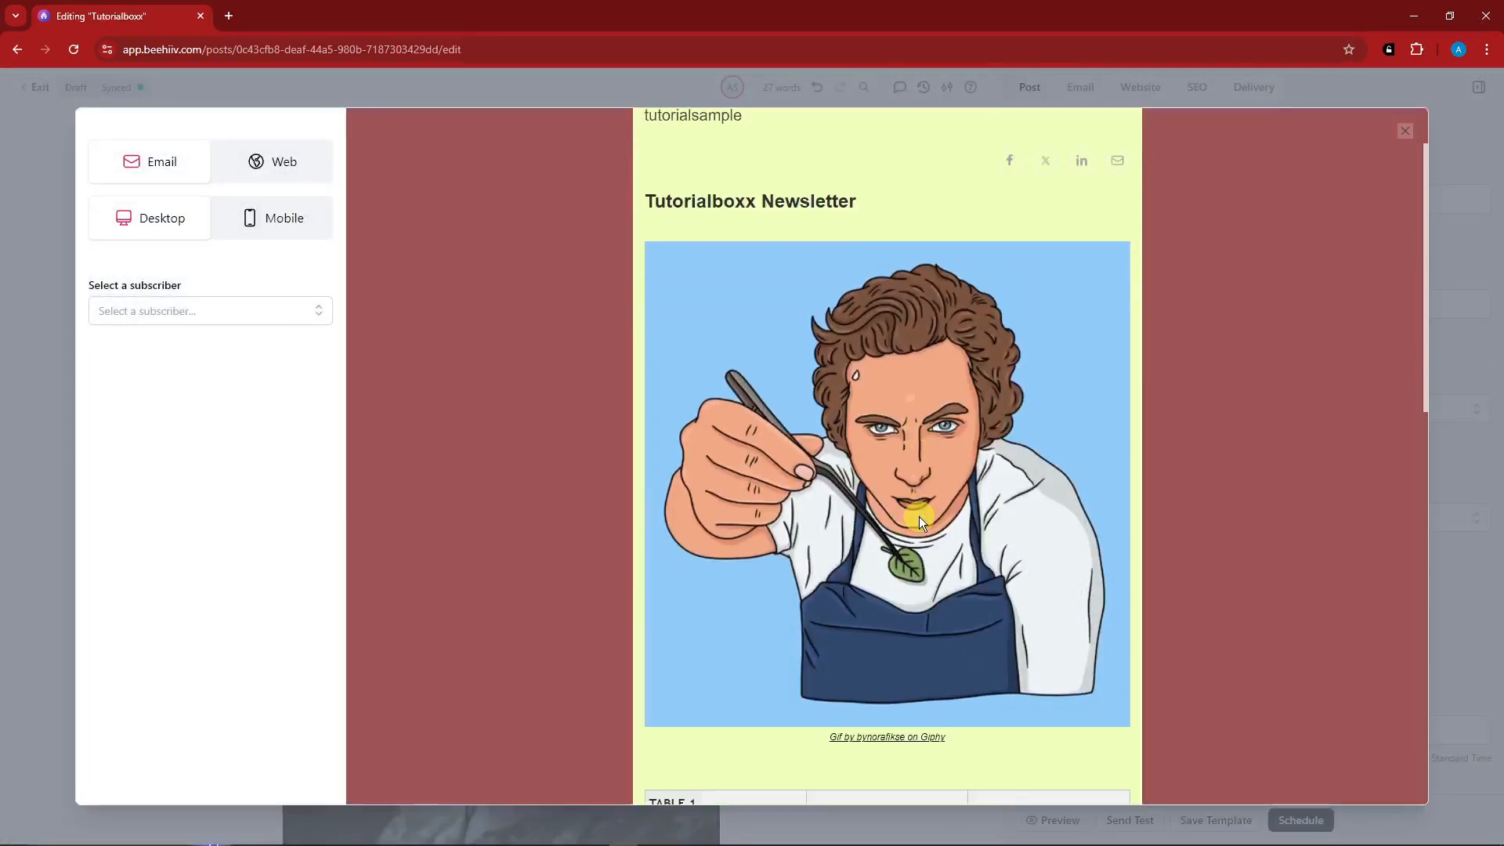
scroll(919, 515, "down", 6)
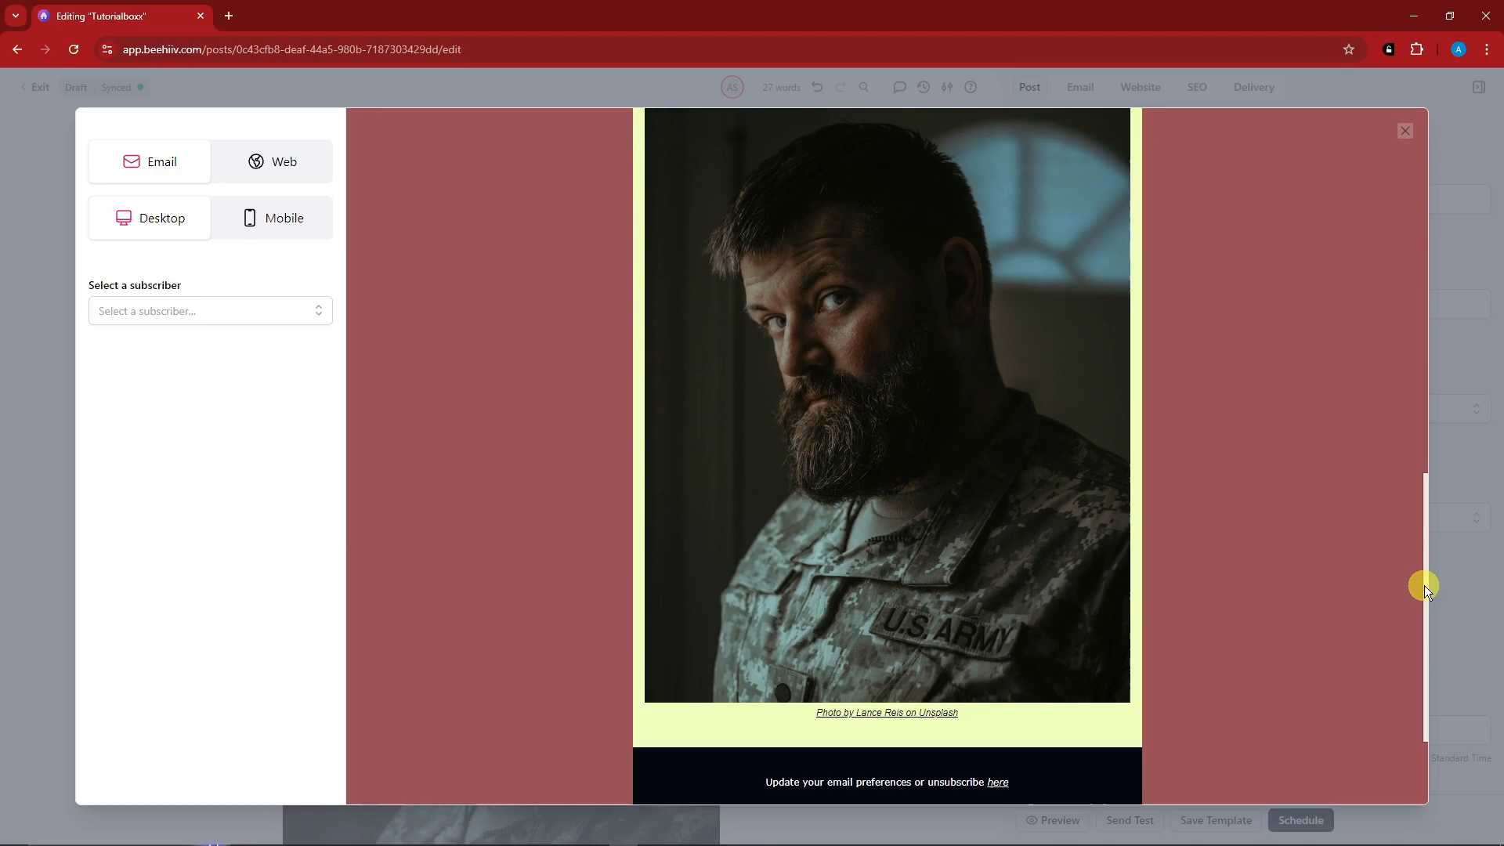
scroll(1359, 665, "down", 2)
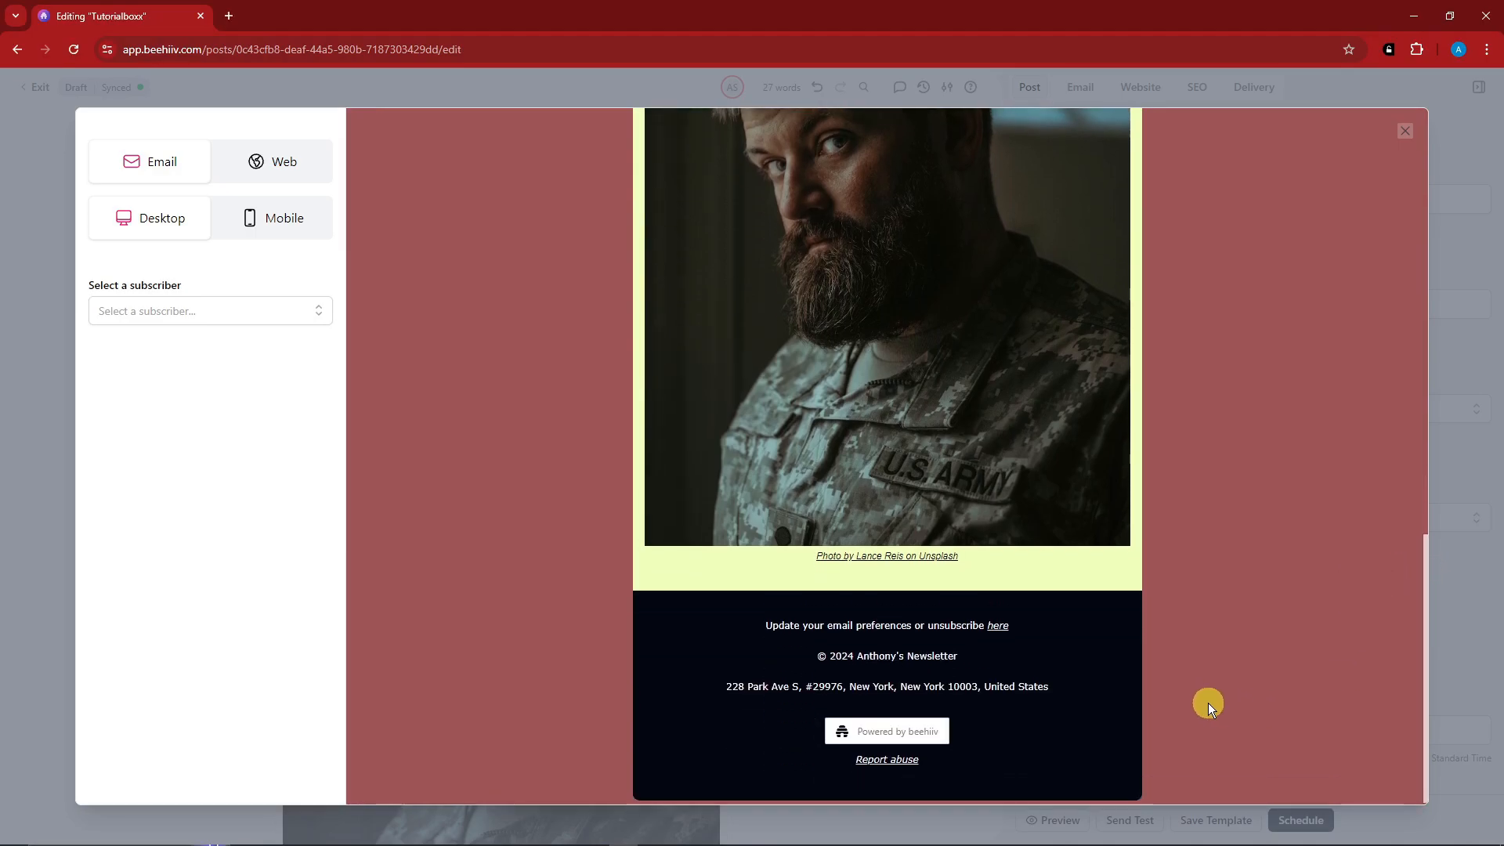
scroll(1207, 702, "up", 5)
scroll(1207, 699, "up", 5)
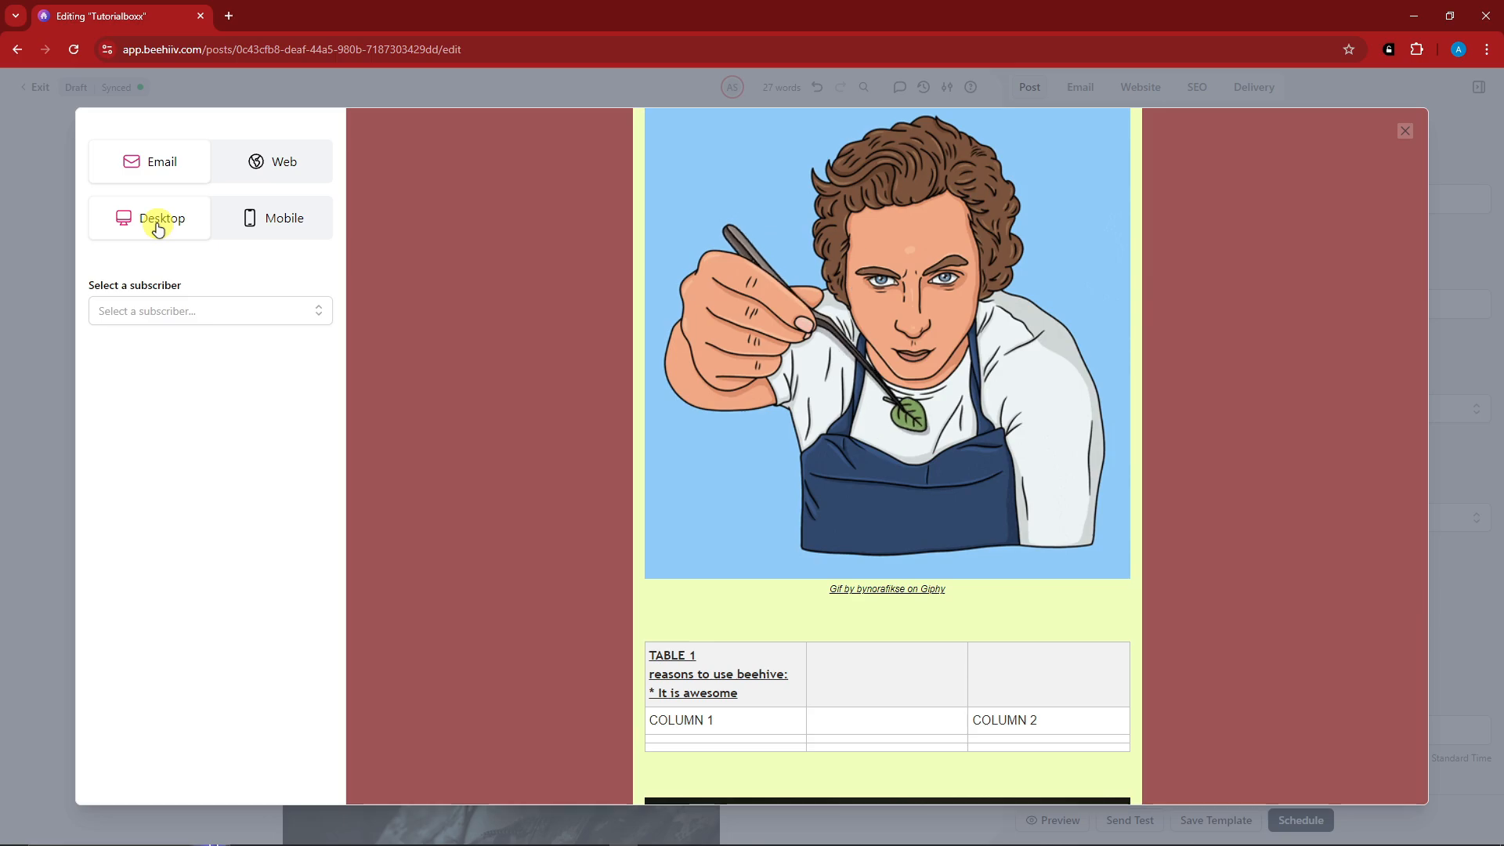
Check the post's mobile preview in its email and web versions, look at the subscriber selector, and close the preview
left_click(286, 221)
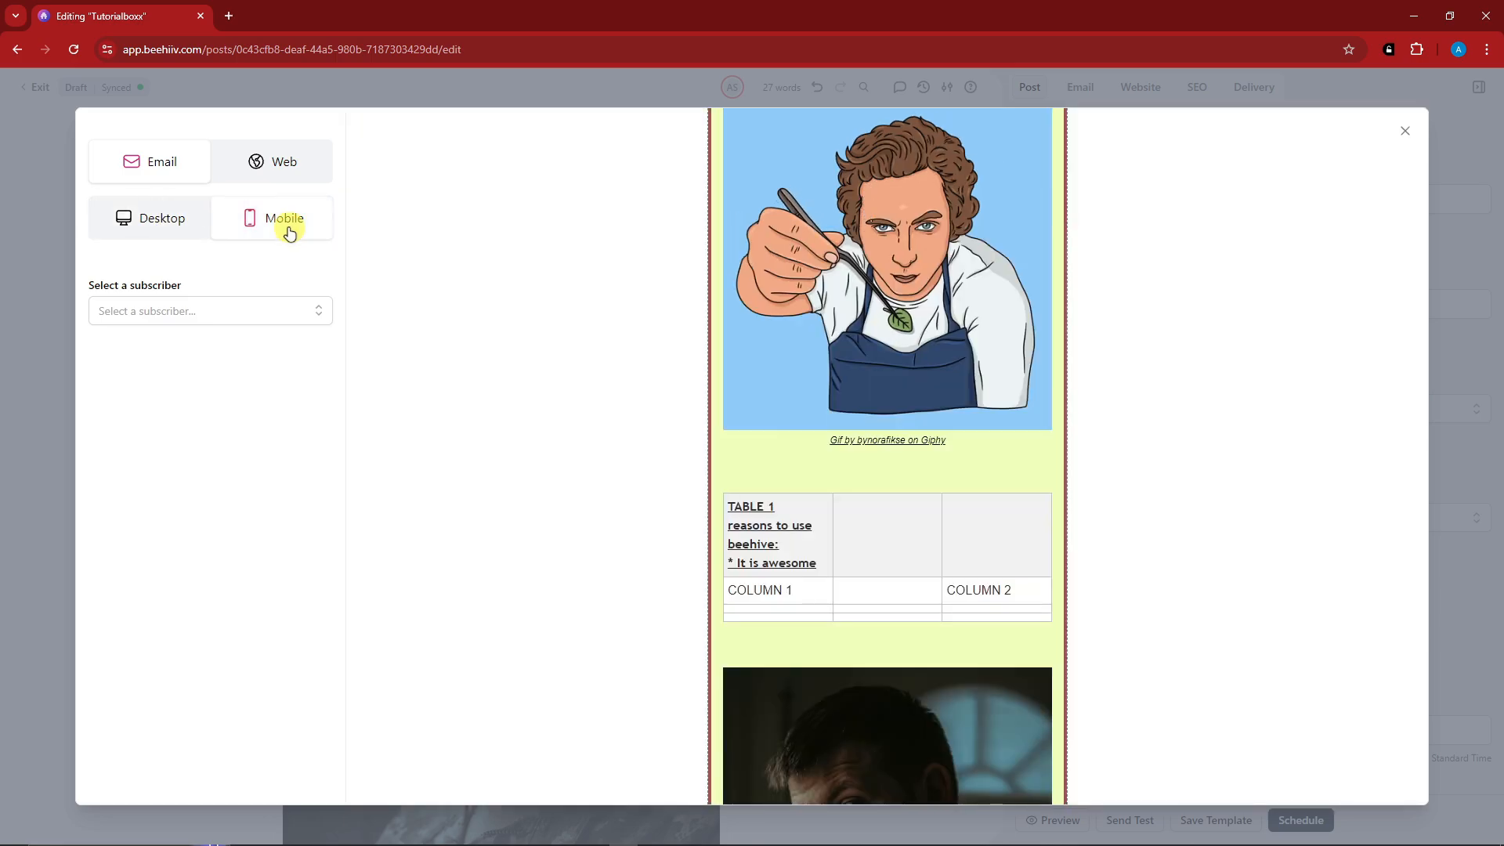
left_click(265, 162)
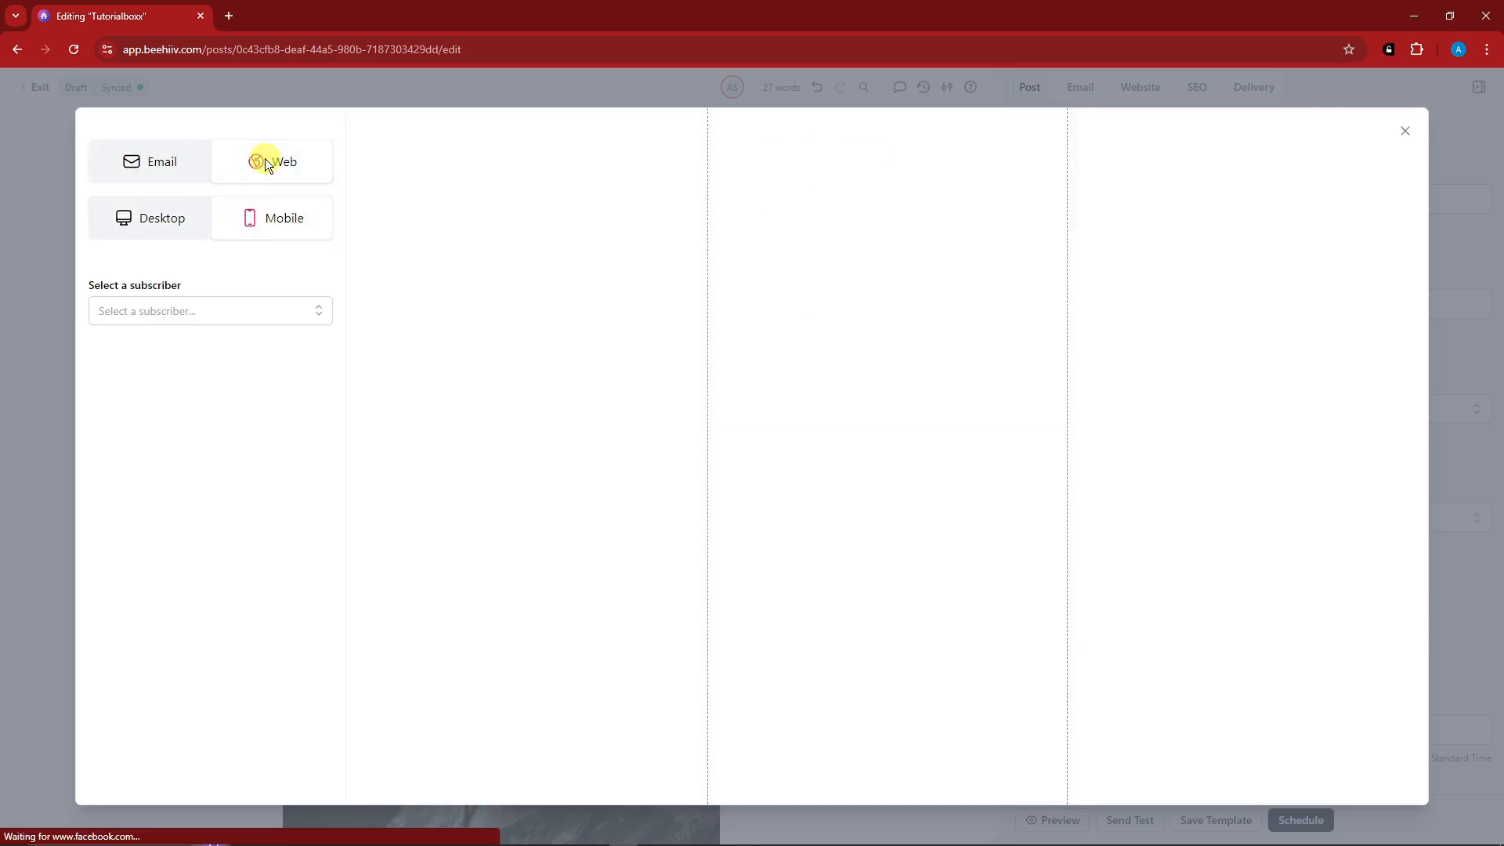
left_click(161, 159)
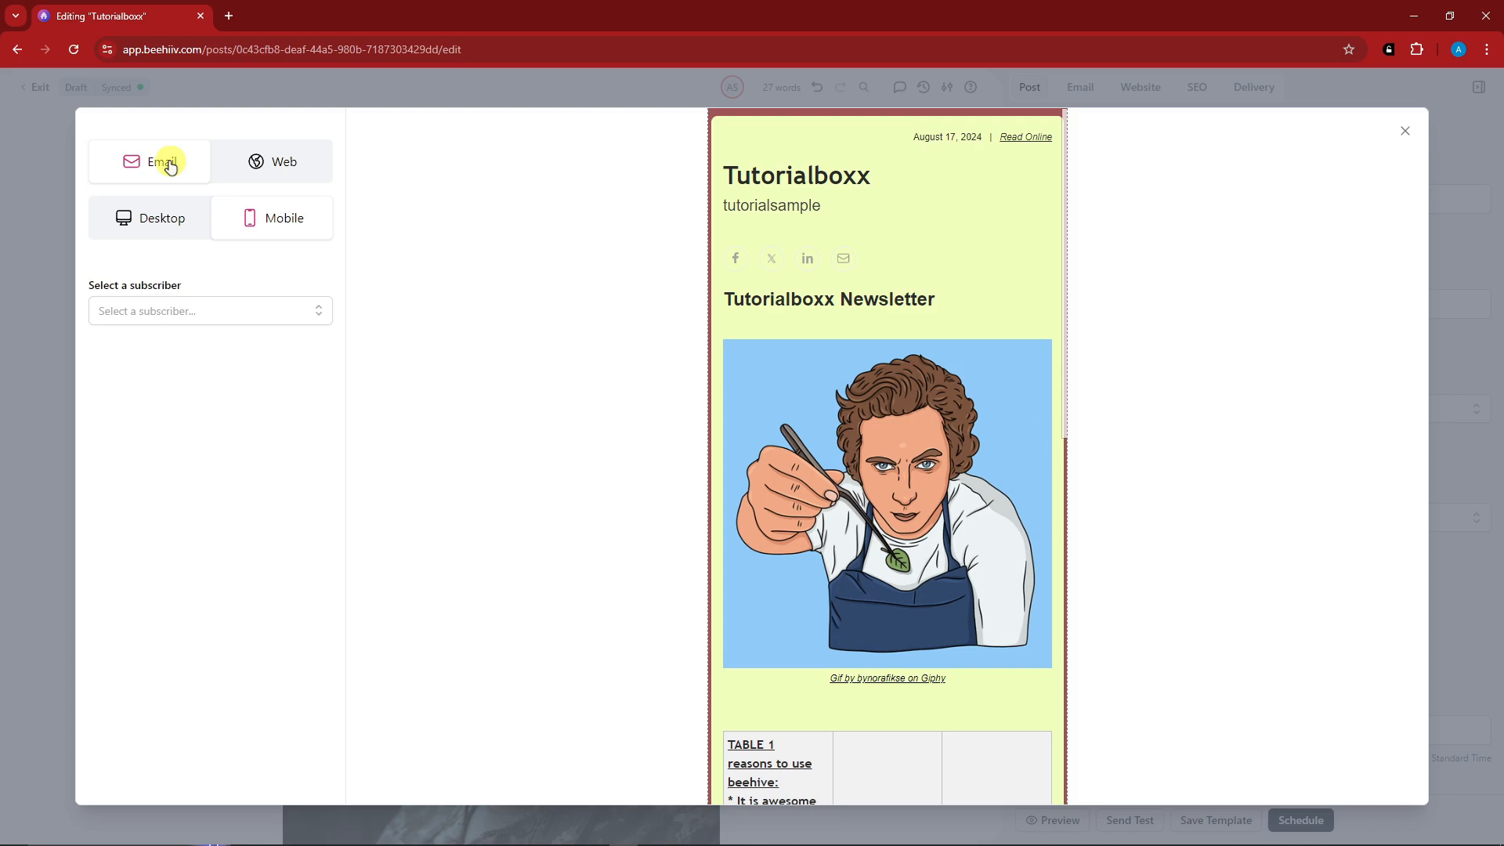
left_click(315, 311)
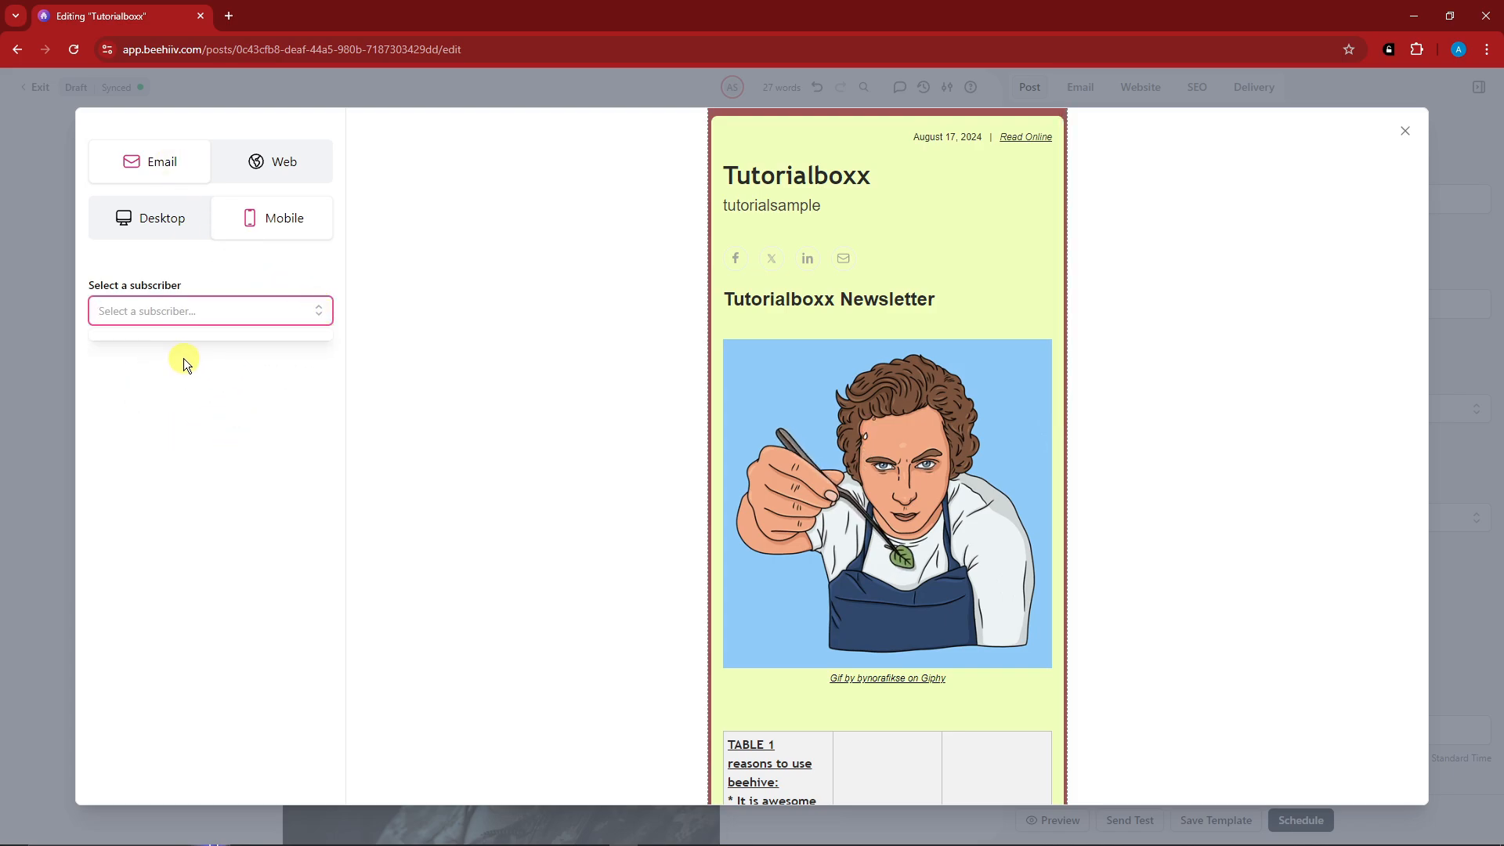
left_click(201, 311)
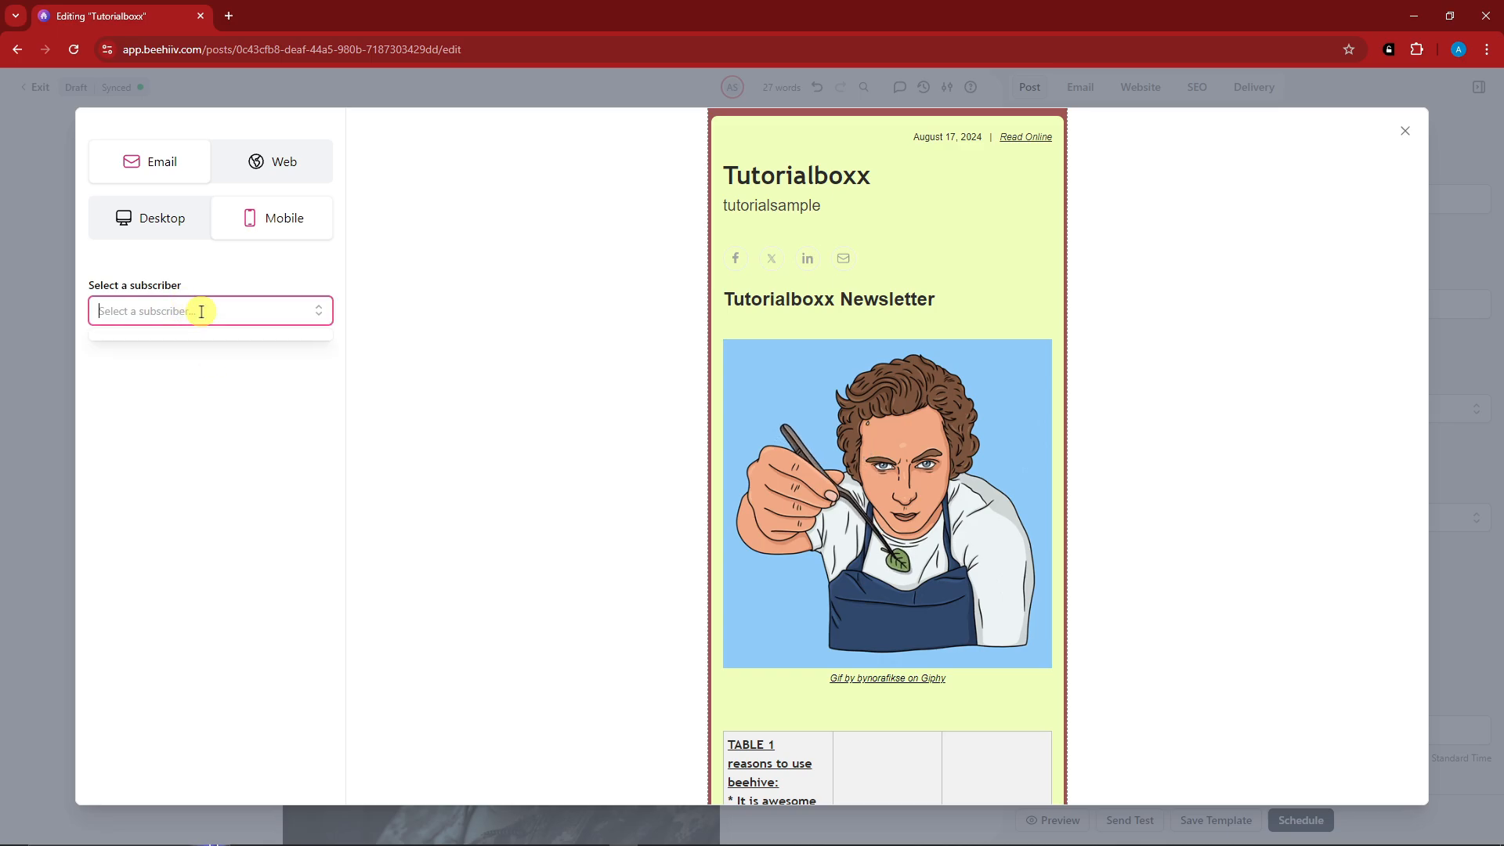
left_click(254, 377)
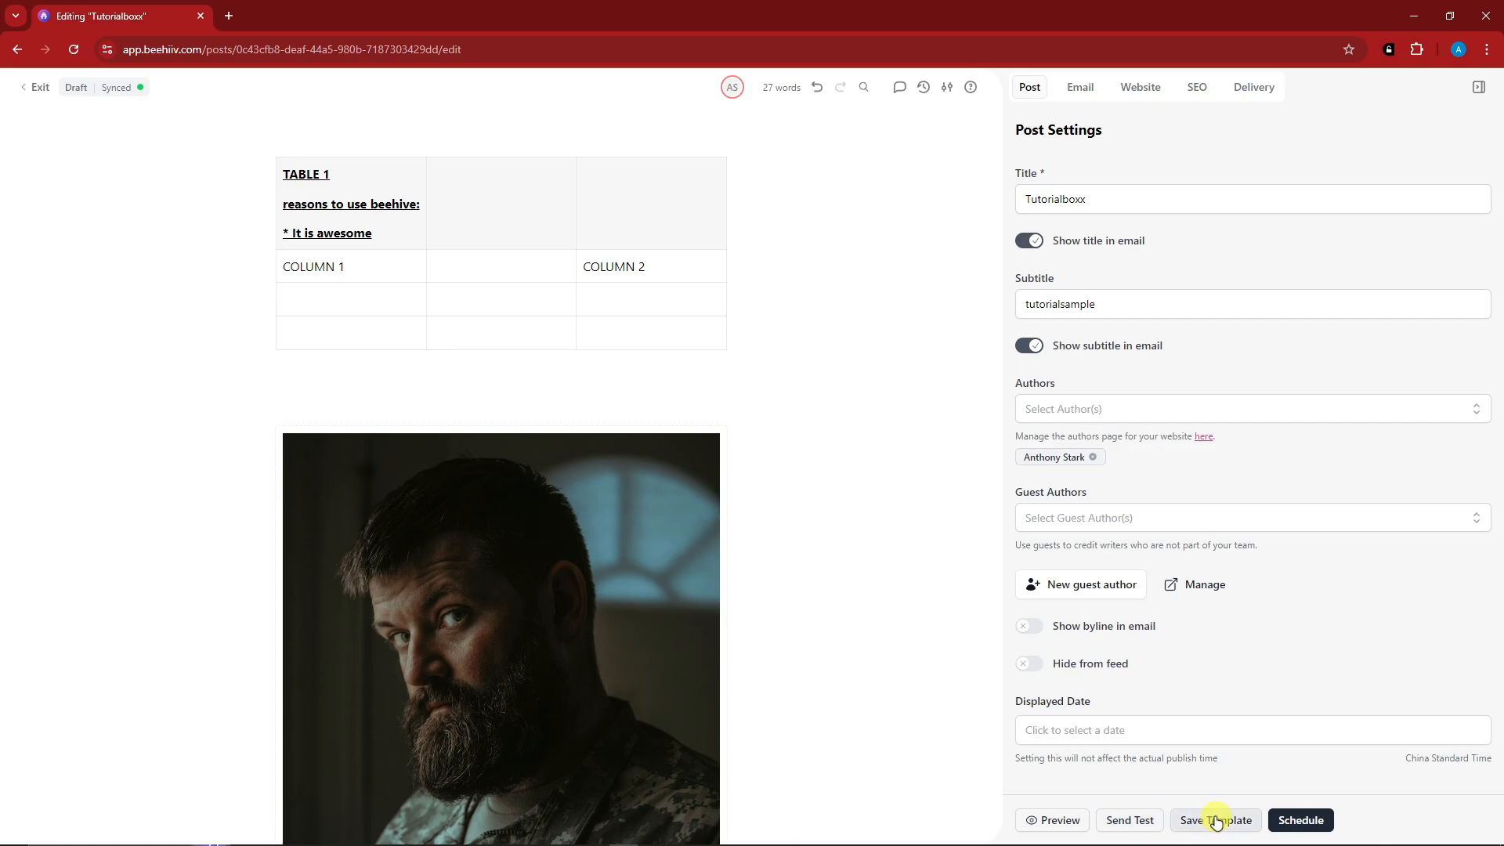
Try to publish the post immediately with the Publish Now option, then return to the beginning of the post
left_click(1302, 823)
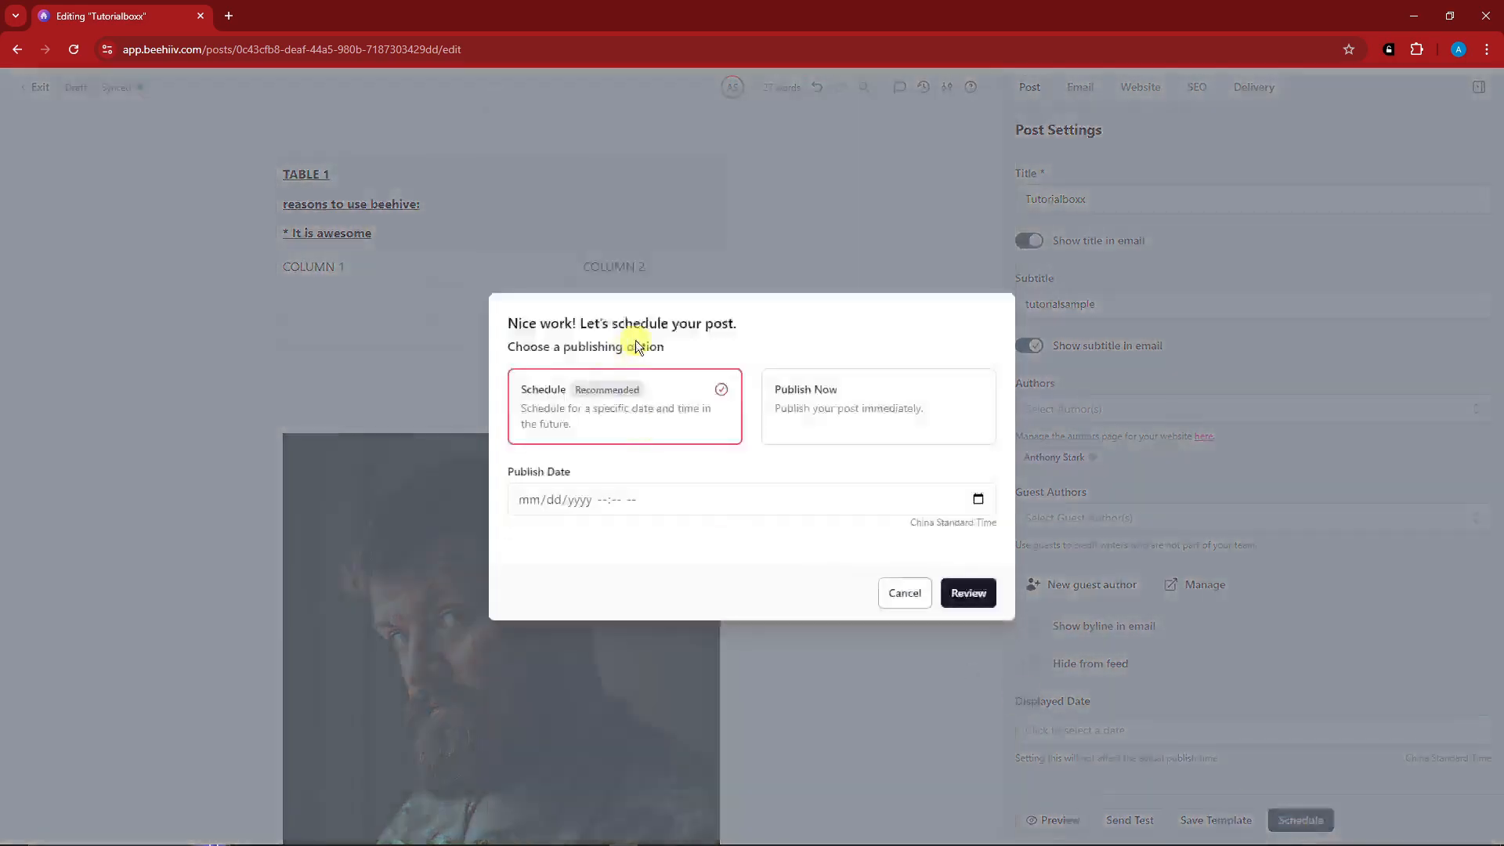
left_click(810, 422)
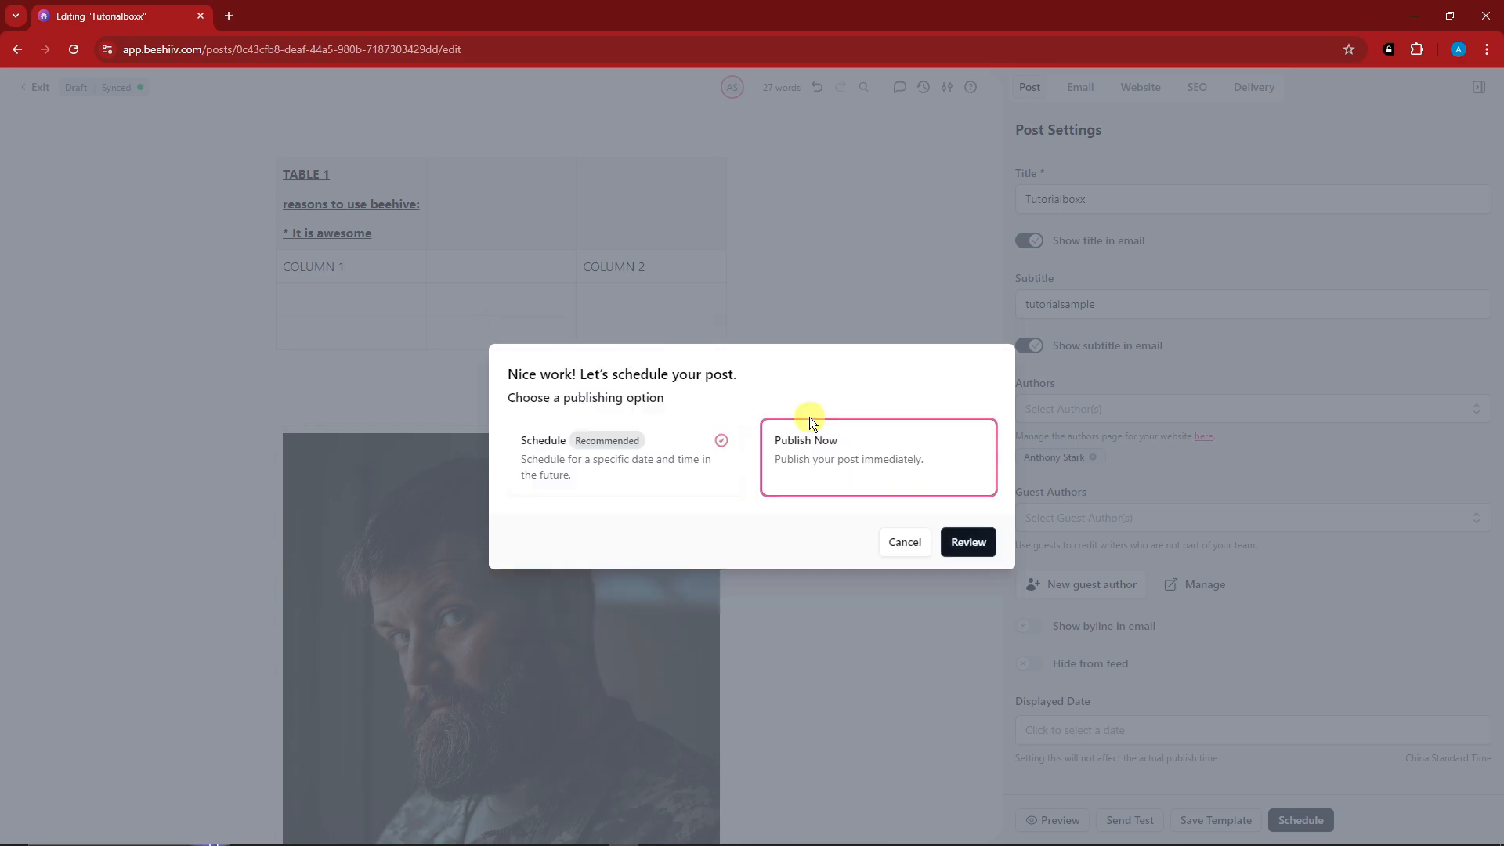
left_click(969, 543)
left_click(969, 594)
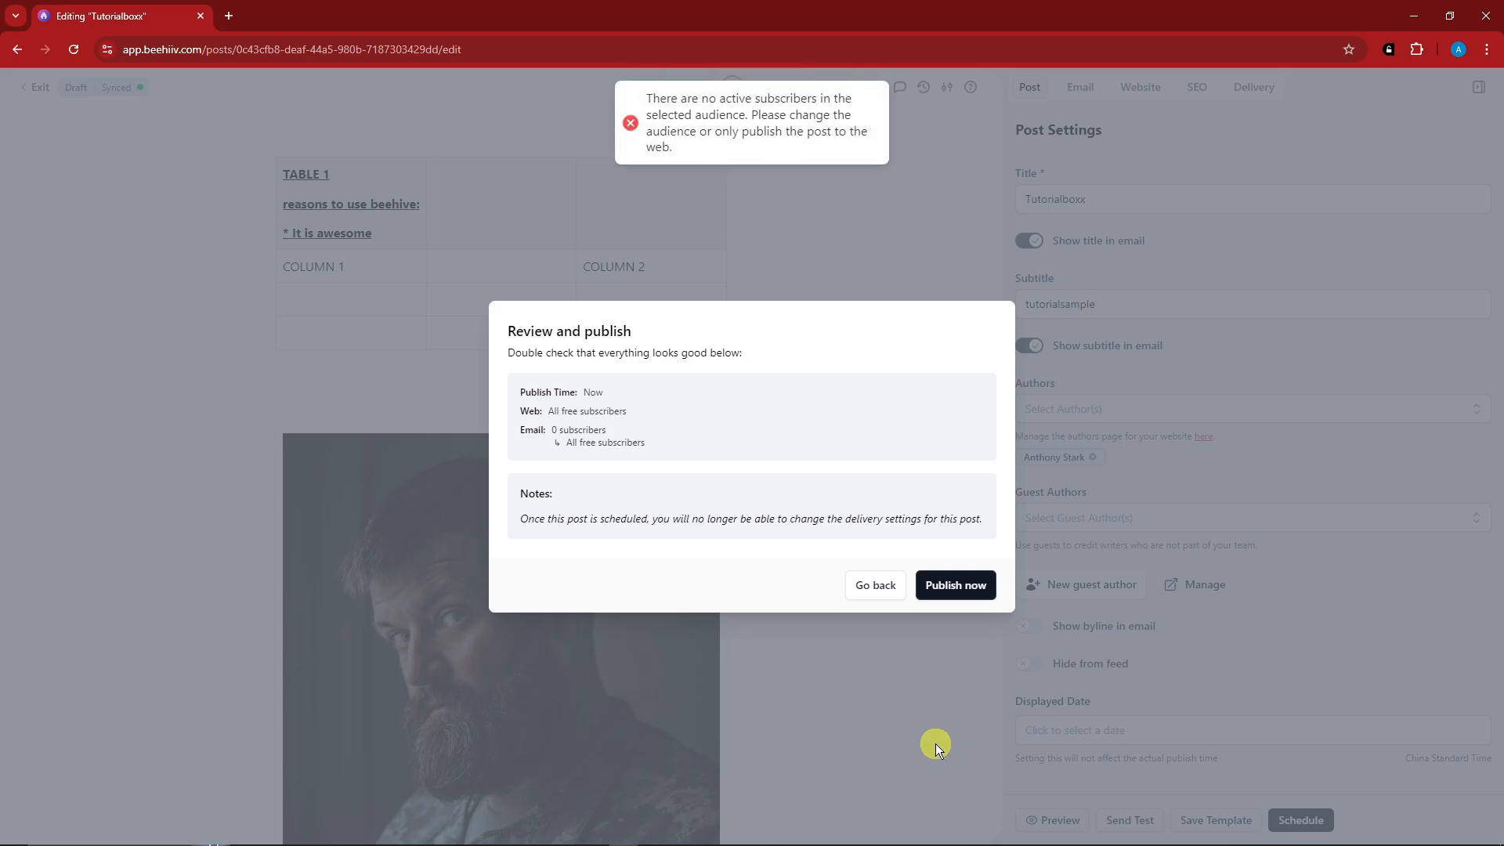
left_click(629, 119)
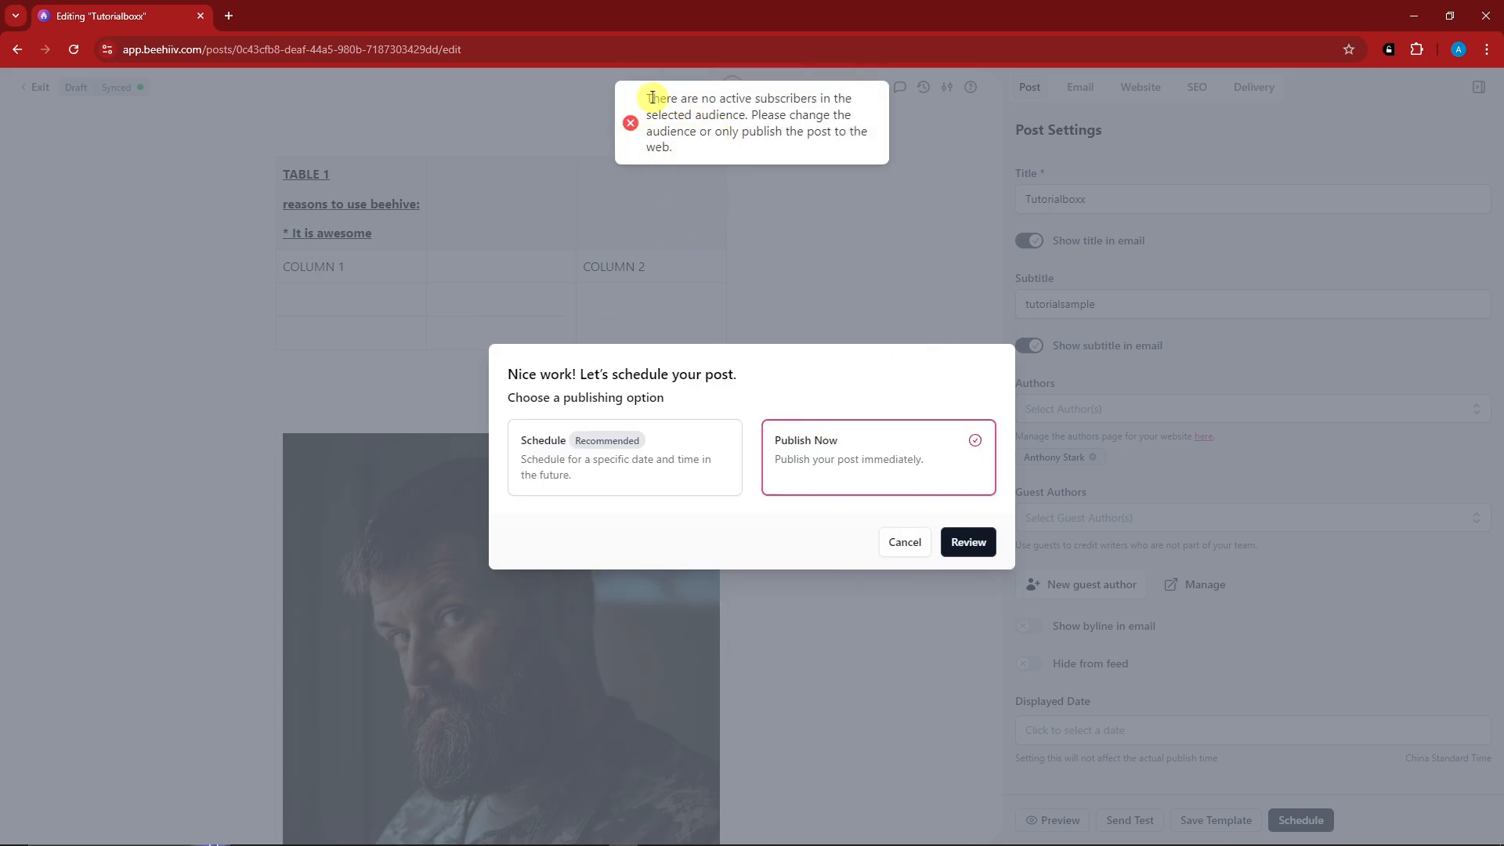
left_click_drag(652, 97, 688, 159)
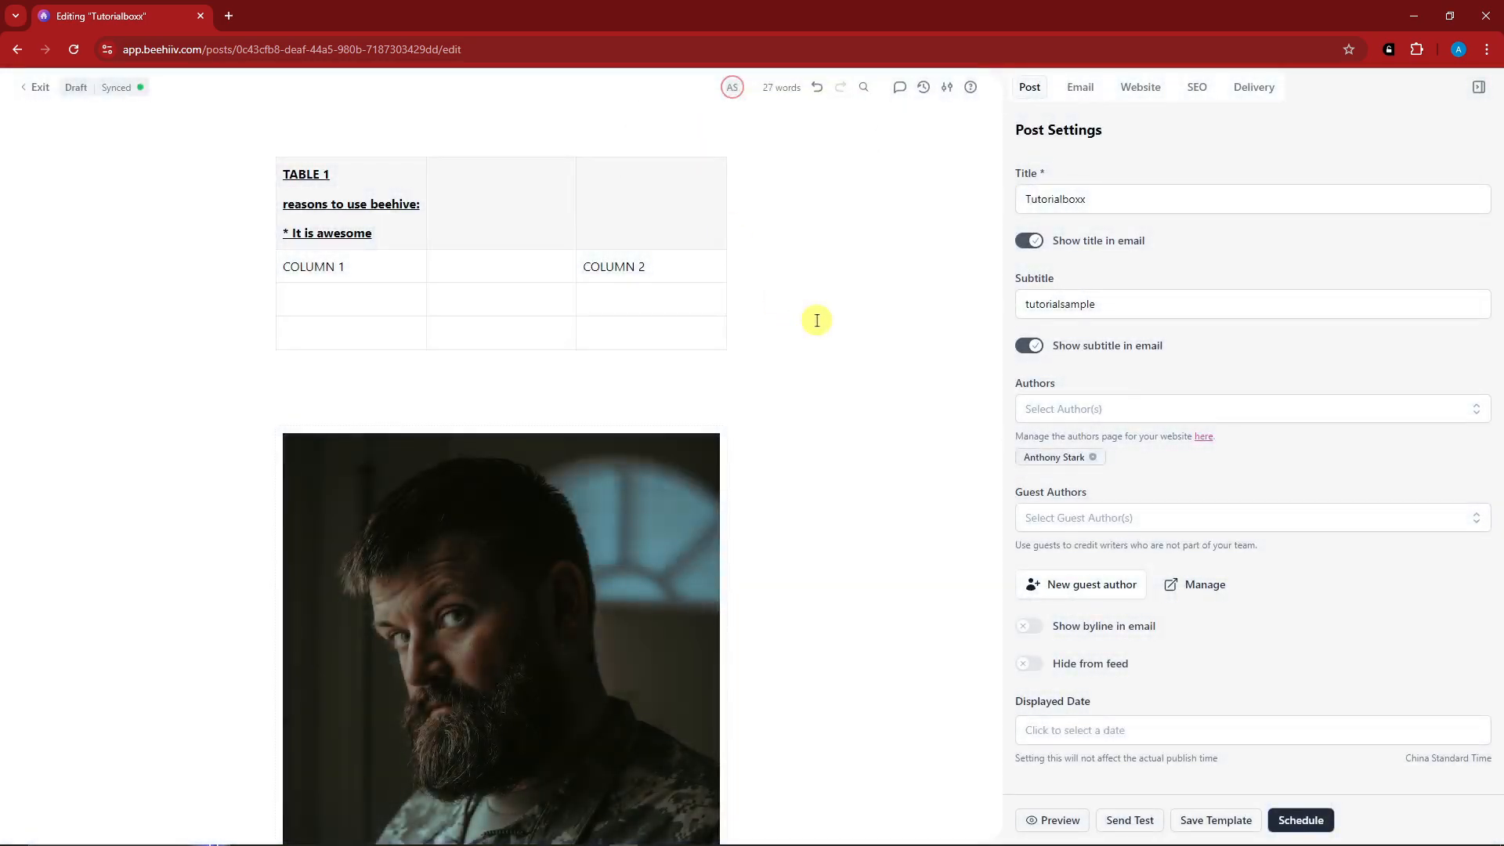
left_click_drag(998, 478, 970, 145)
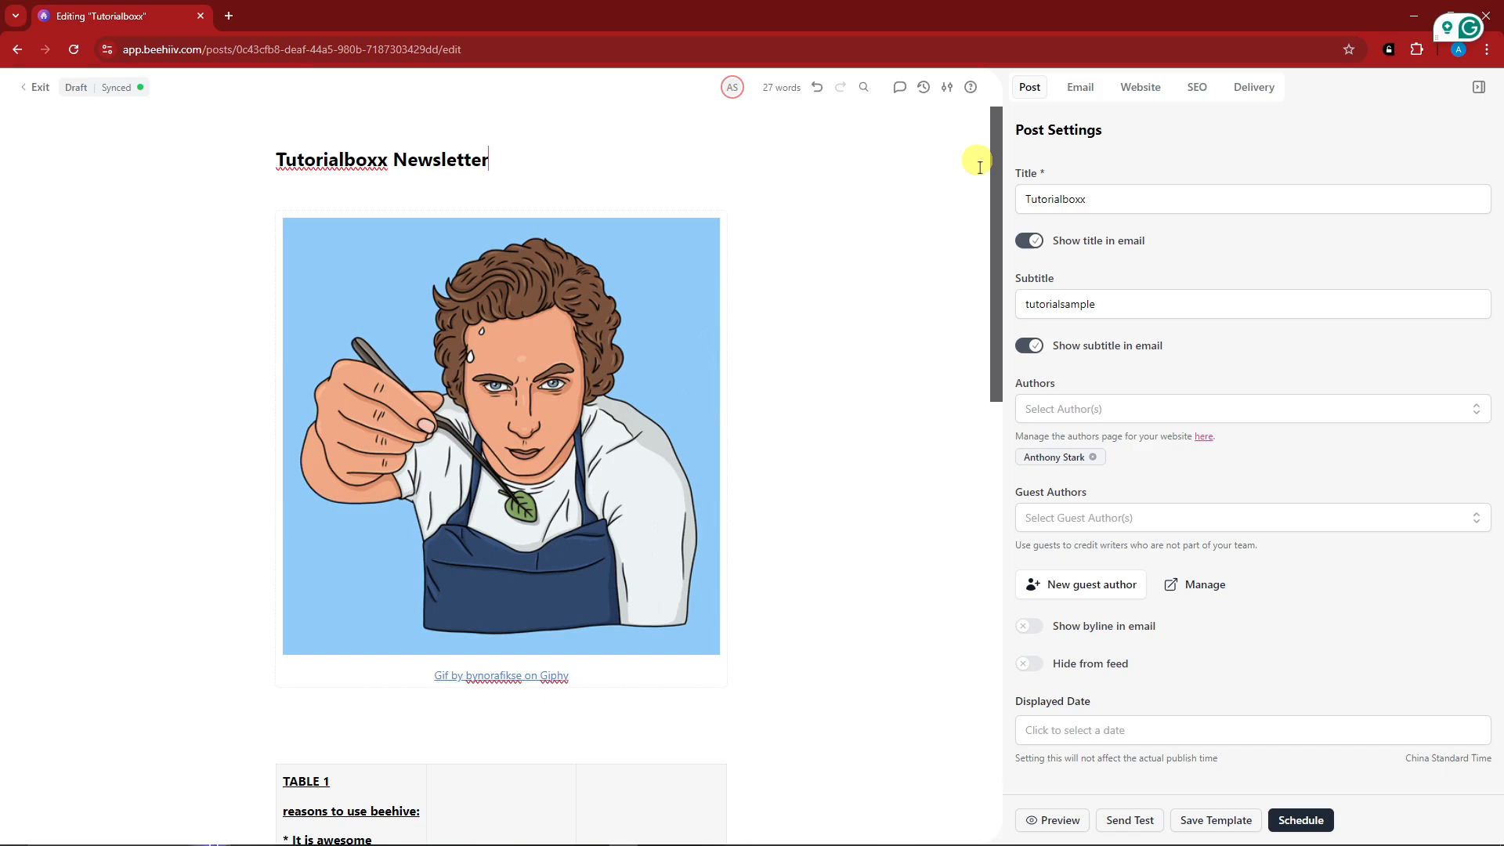